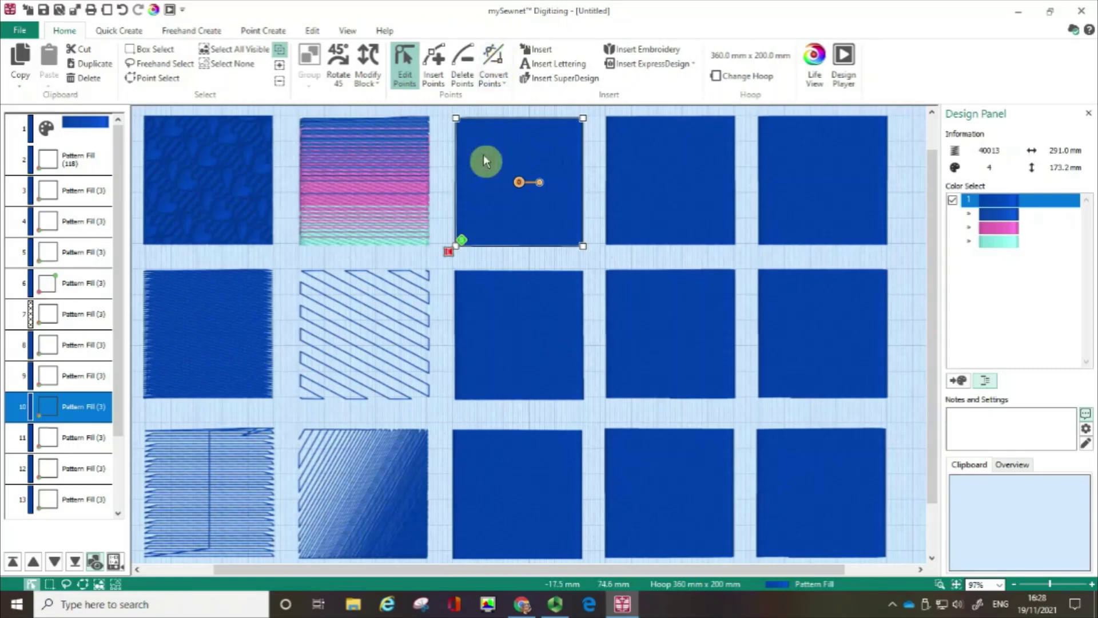
Open Fill Area and Line for the third top-row square (Pattern Fill, pattern 3, density 2) and move it aside
left_click(403, 202)
left_click(560, 15)
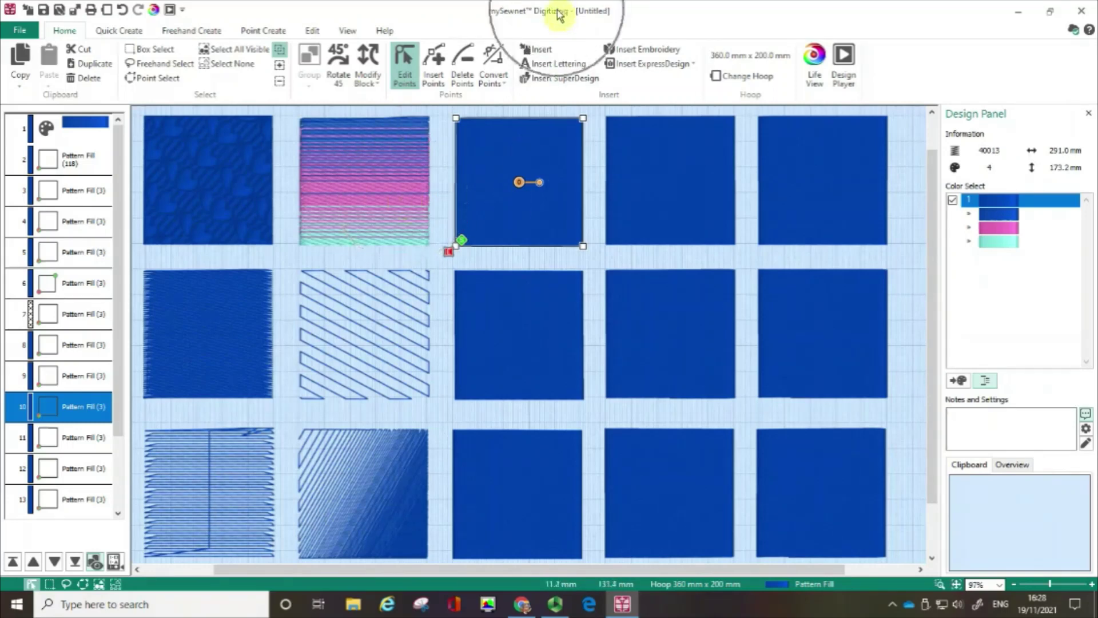
mouse_move(550, 212)
left_mouse_down()
mouse_move(660, 197)
mouse_move(767, 205)
mouse_move(483, 206)
mouse_move(500, 206)
left_mouse_up()
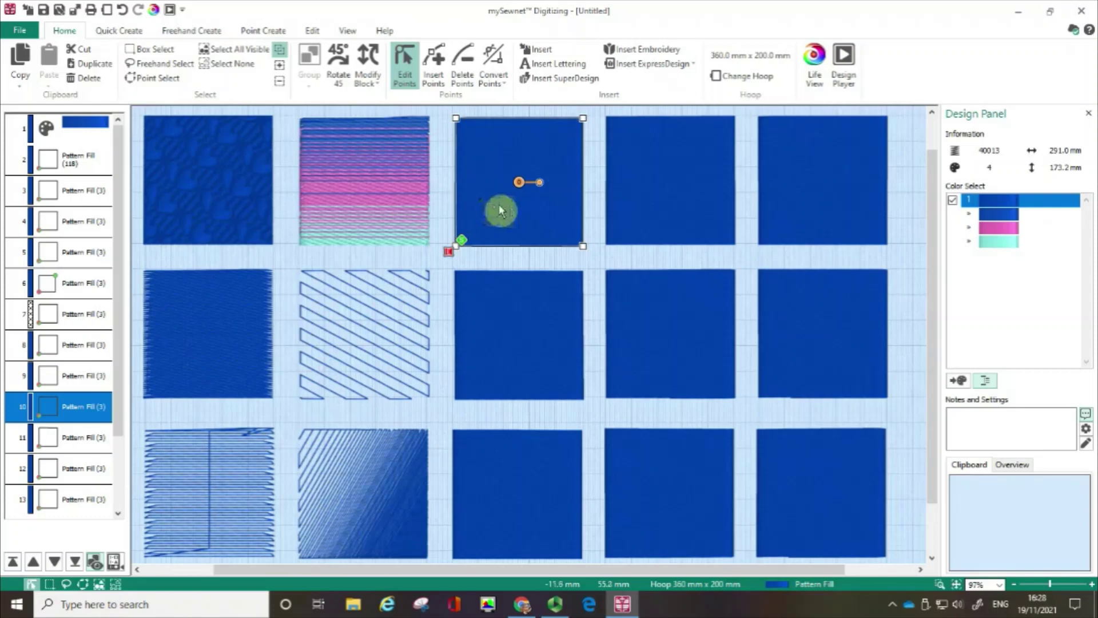
left_click(499, 211)
double_click(499, 211)
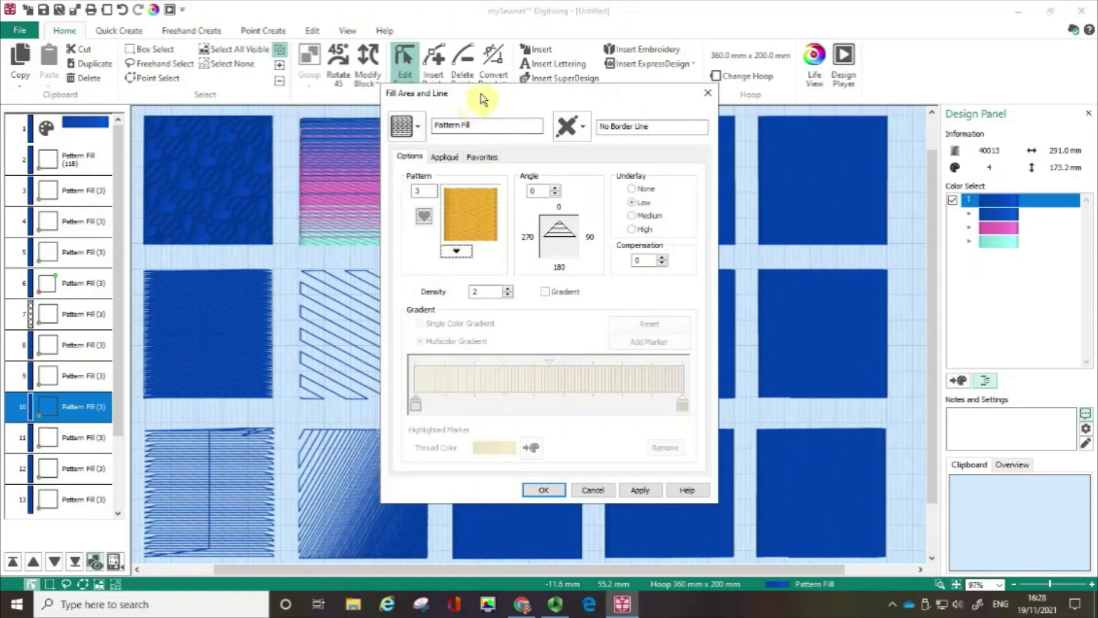
left_click_drag(480, 99, 207, 46)
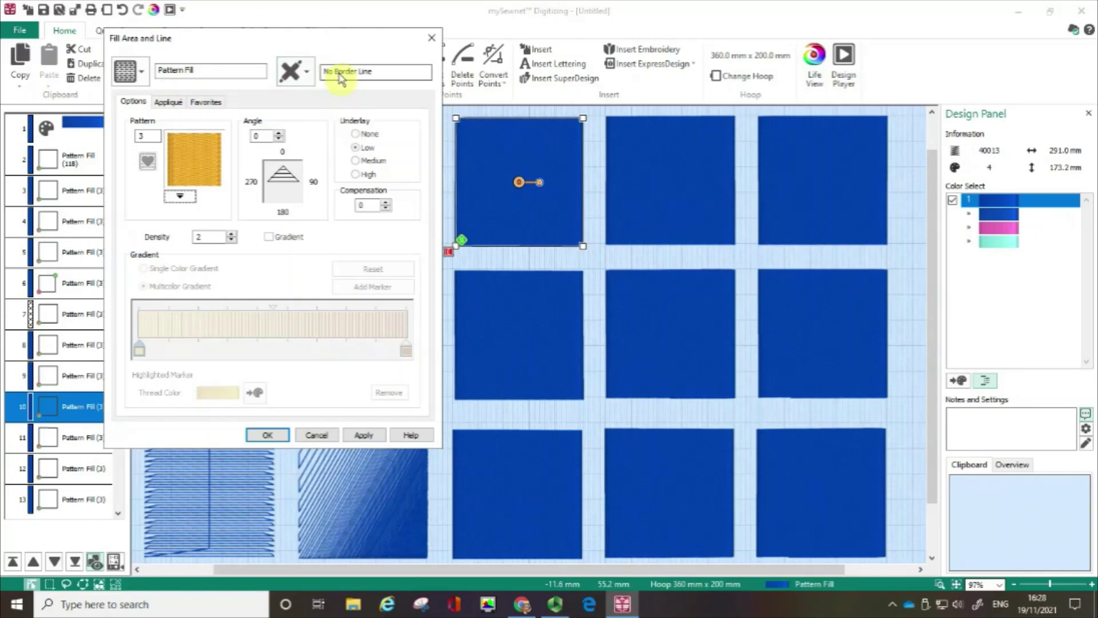
Apply a 4.0 mm Satin Line border to the square
left_click(306, 76)
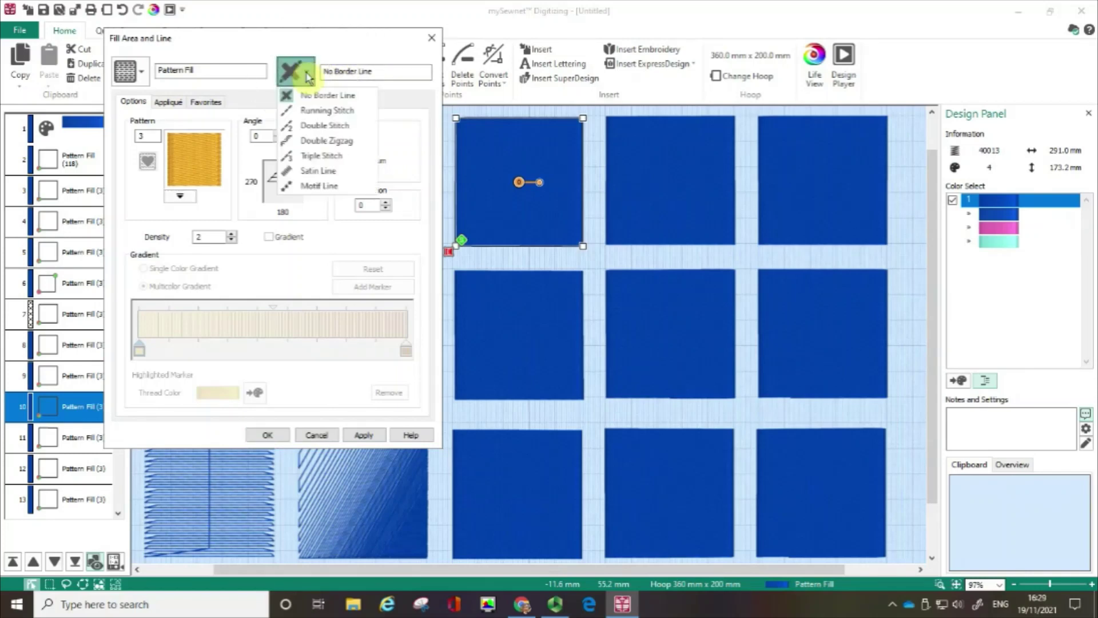
left_click(323, 174)
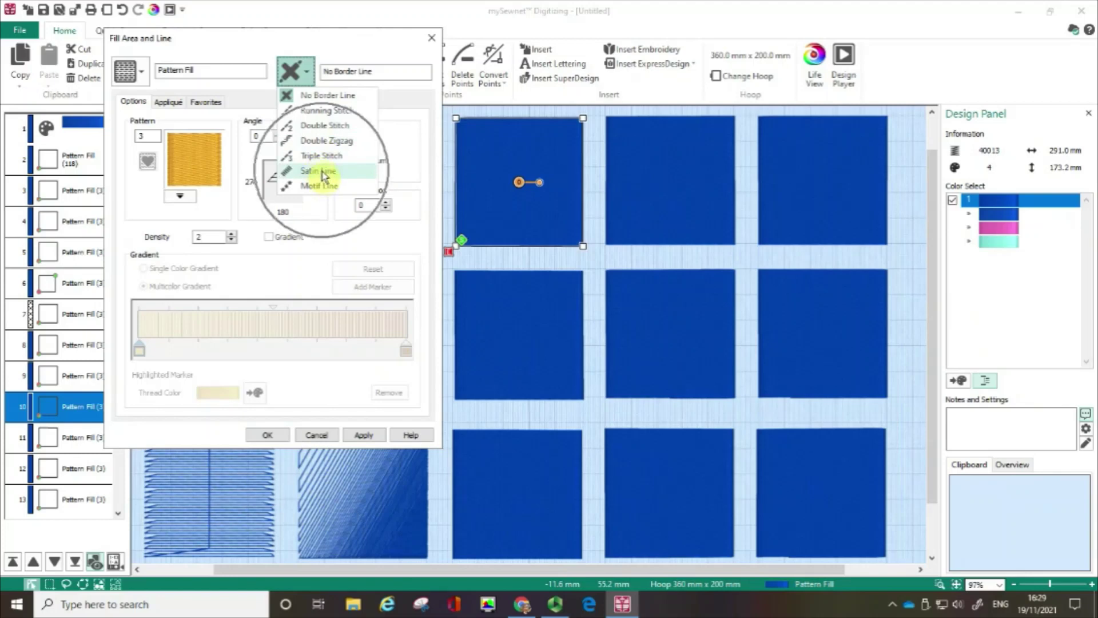
left_click(361, 438)
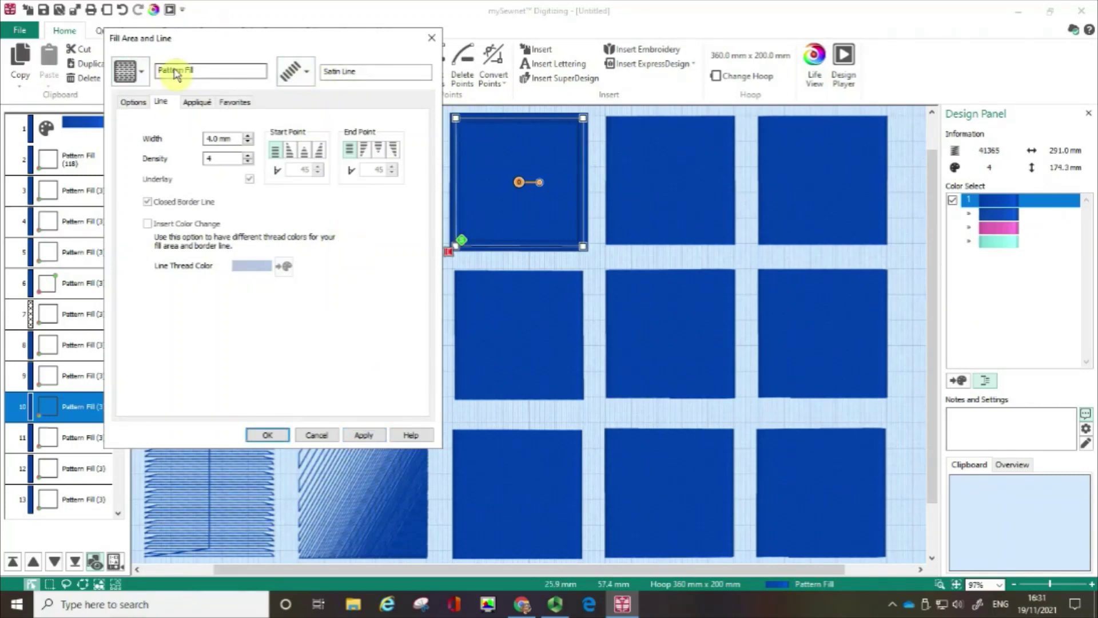
Set the square's border back to No Border Line and apply it
left_click(305, 73)
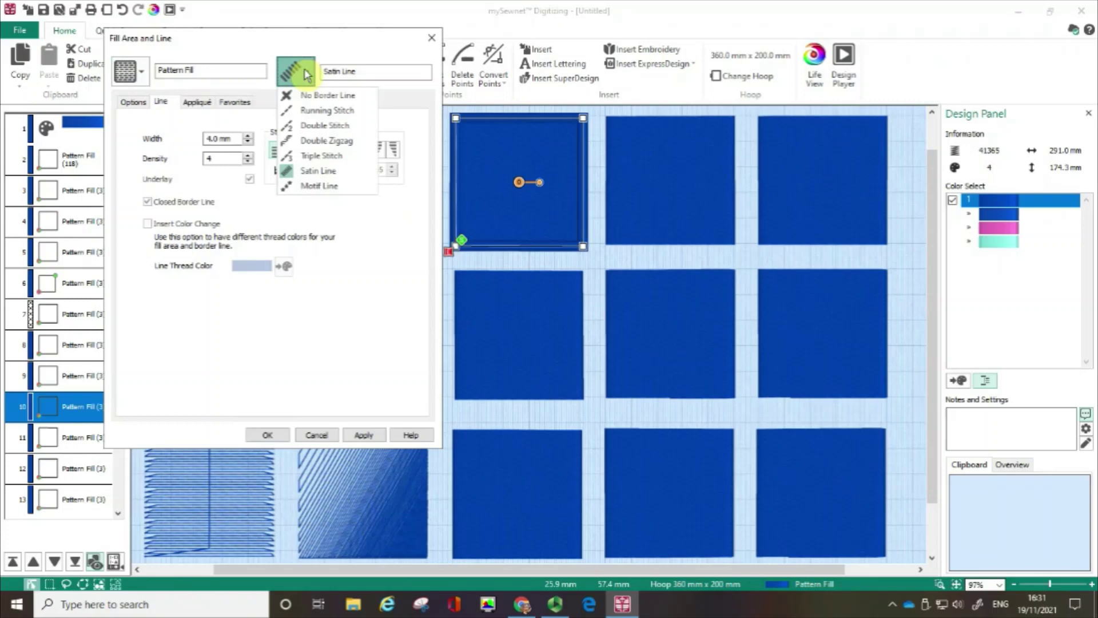
left_click(309, 96)
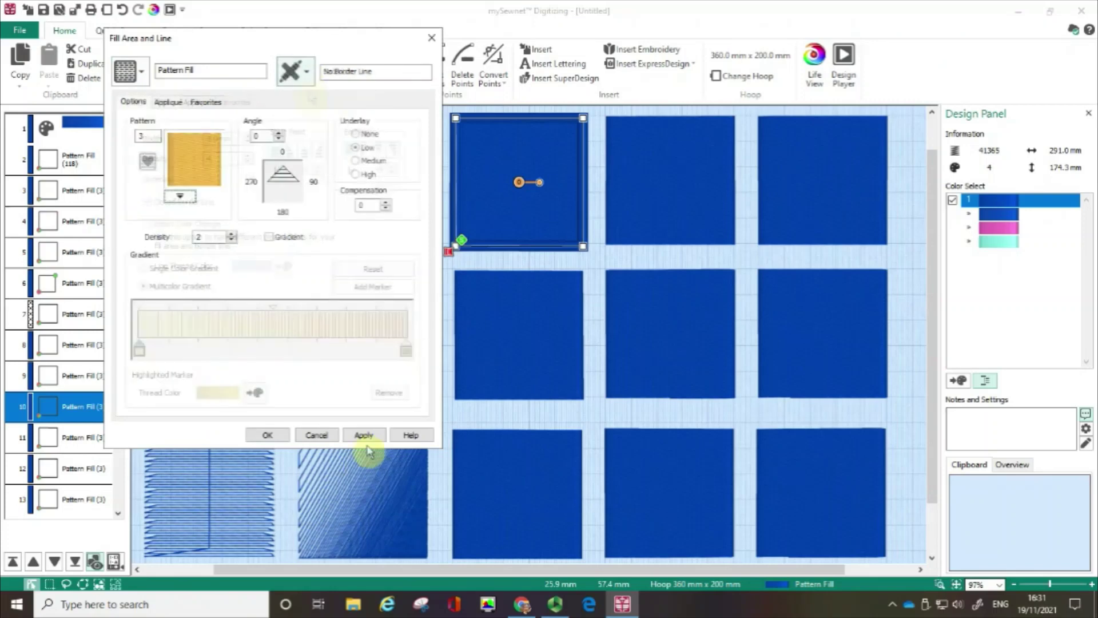
left_click(366, 435)
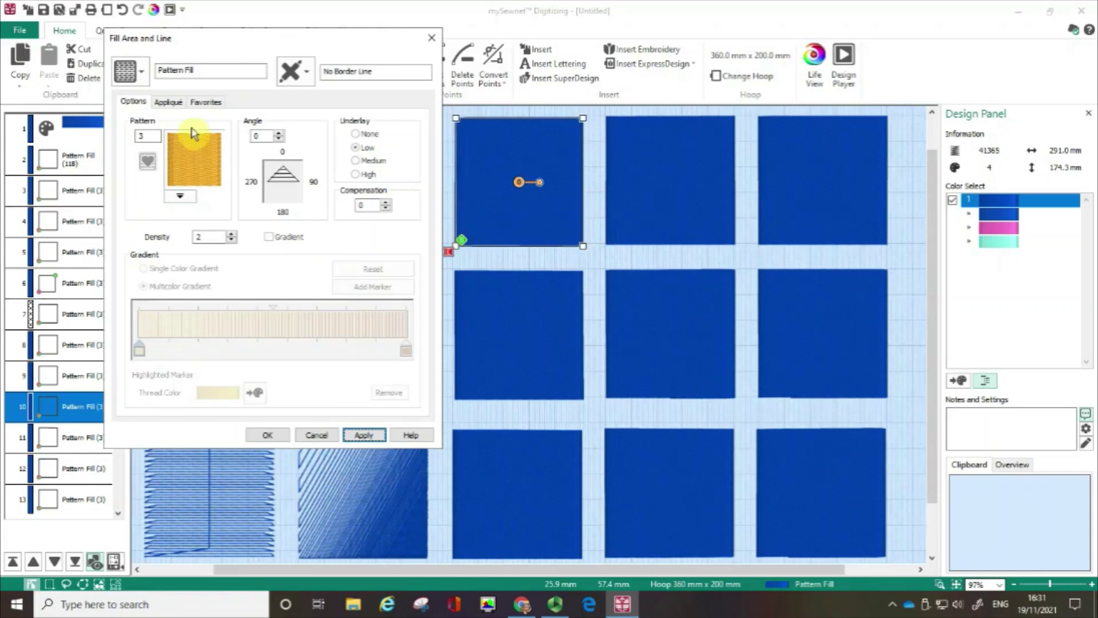
Apply a star Motif Fill (Universal, General Motifs 1, pattern 5, 8.0 × 8.0 mm) to the square
left_click(138, 73)
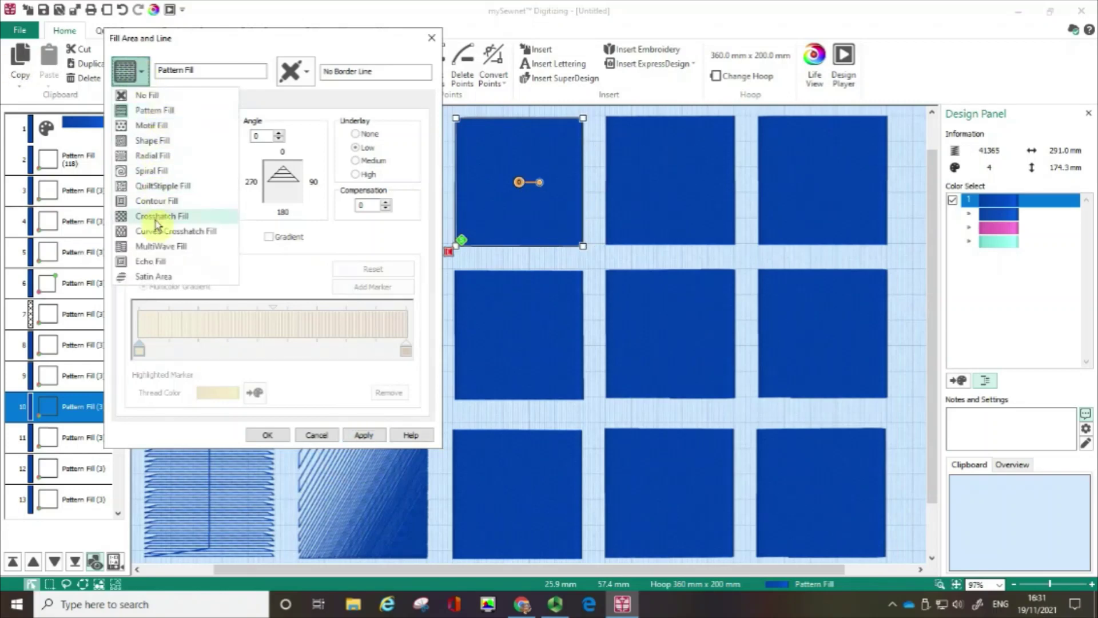
left_click(149, 113)
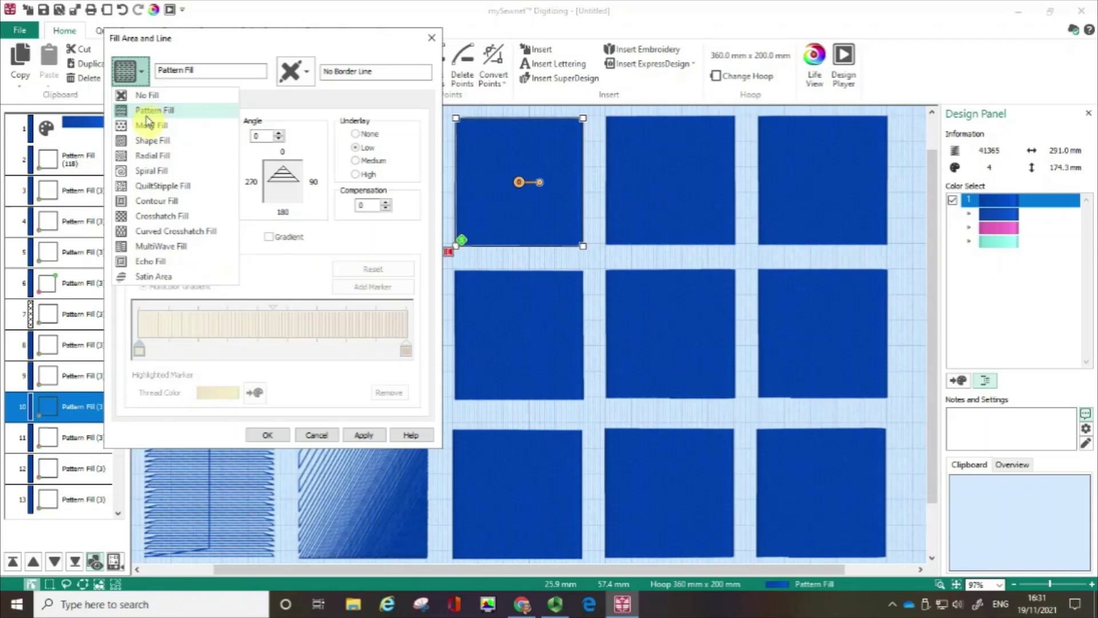
left_click(148, 129)
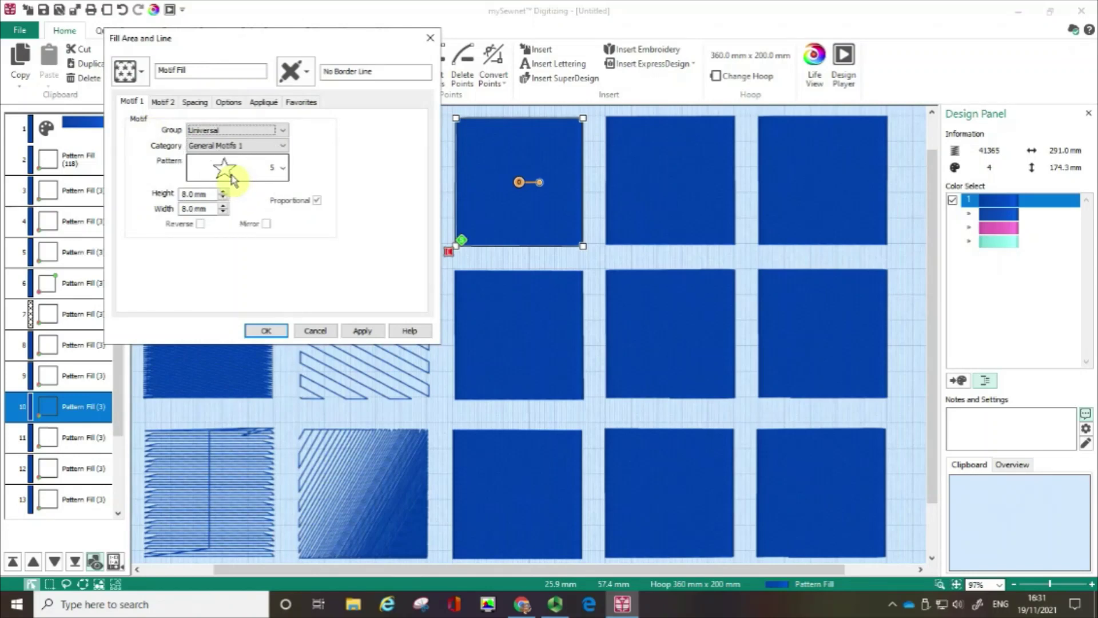
left_click(369, 337)
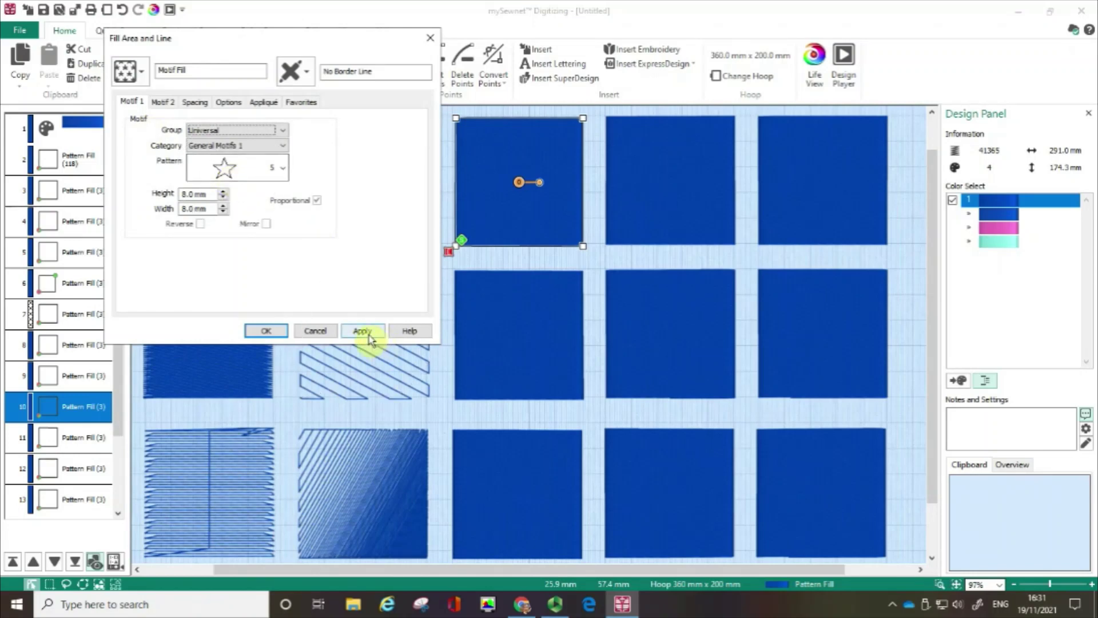
left_click(532, 193)
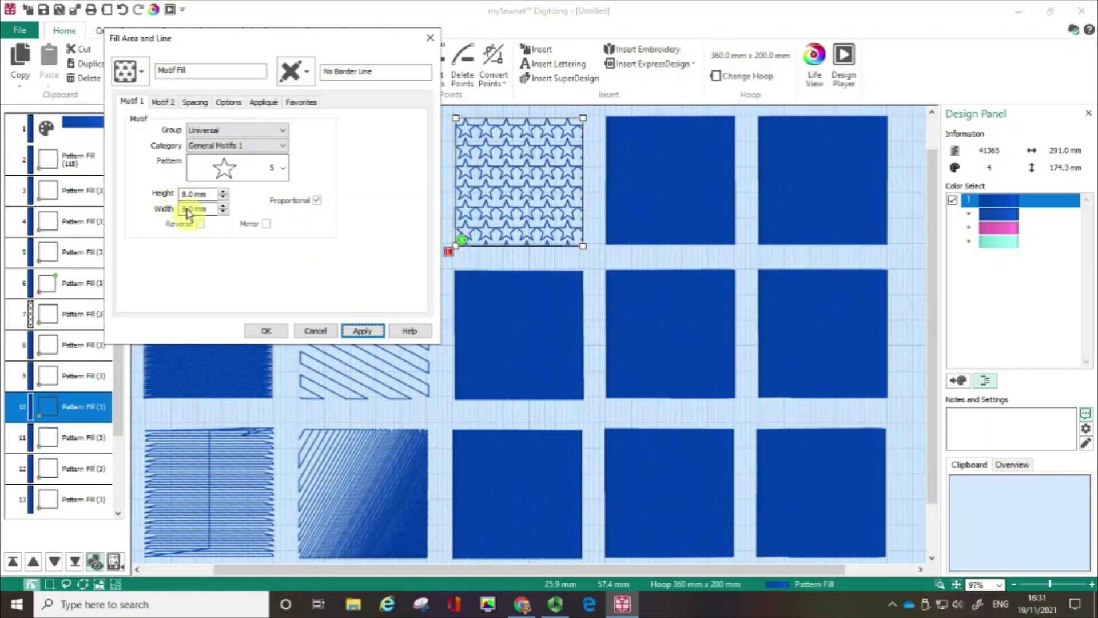
mouse_move(188, 215)
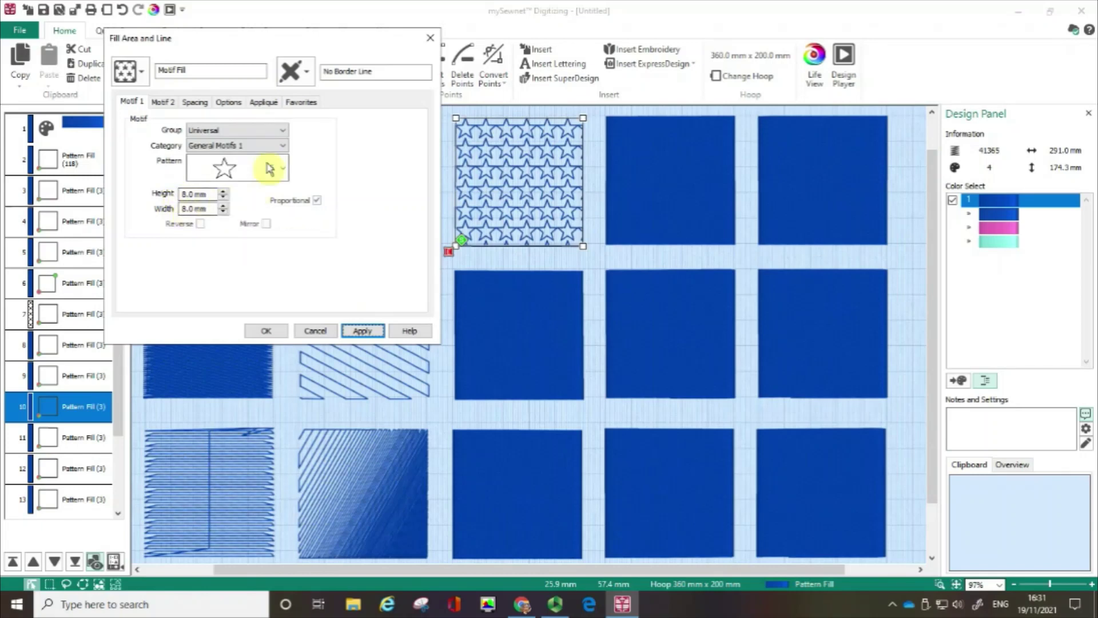
left_click(285, 135)
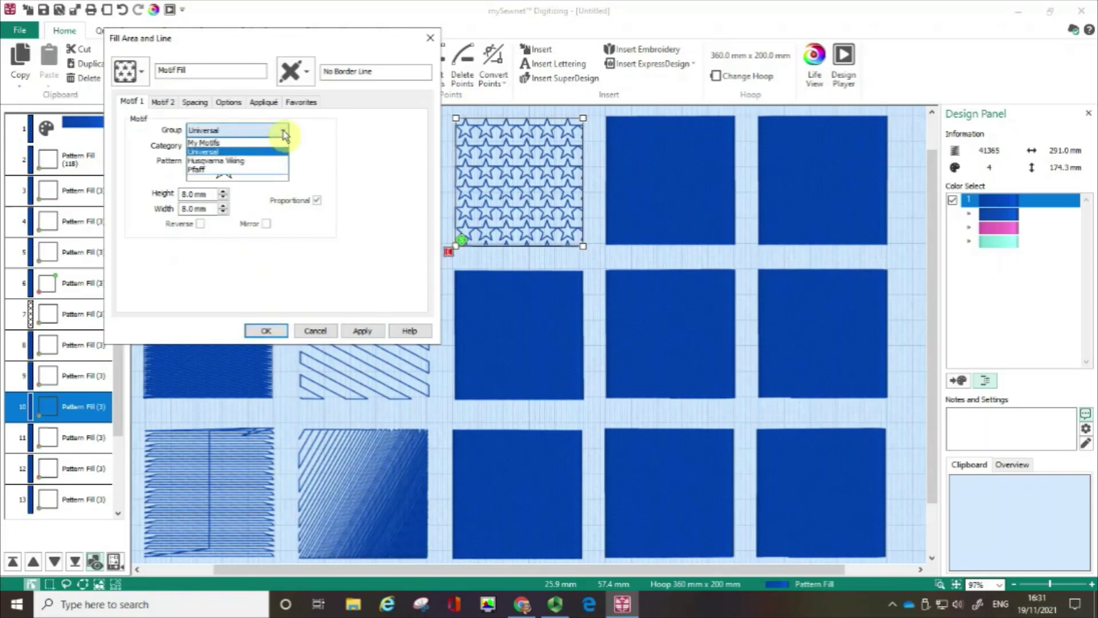
Switch the motif to Husqvarna Viking D Quilt Stitches pattern 42 (7.0 × 12.0 mm), apply and confirm
left_click(268, 162)
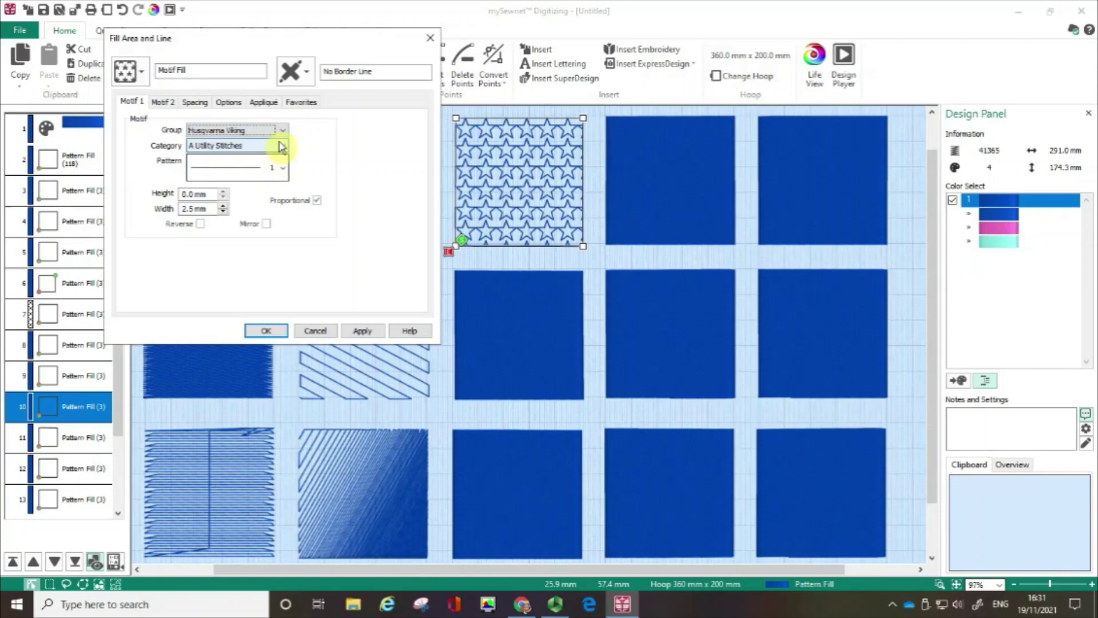
left_click(281, 145)
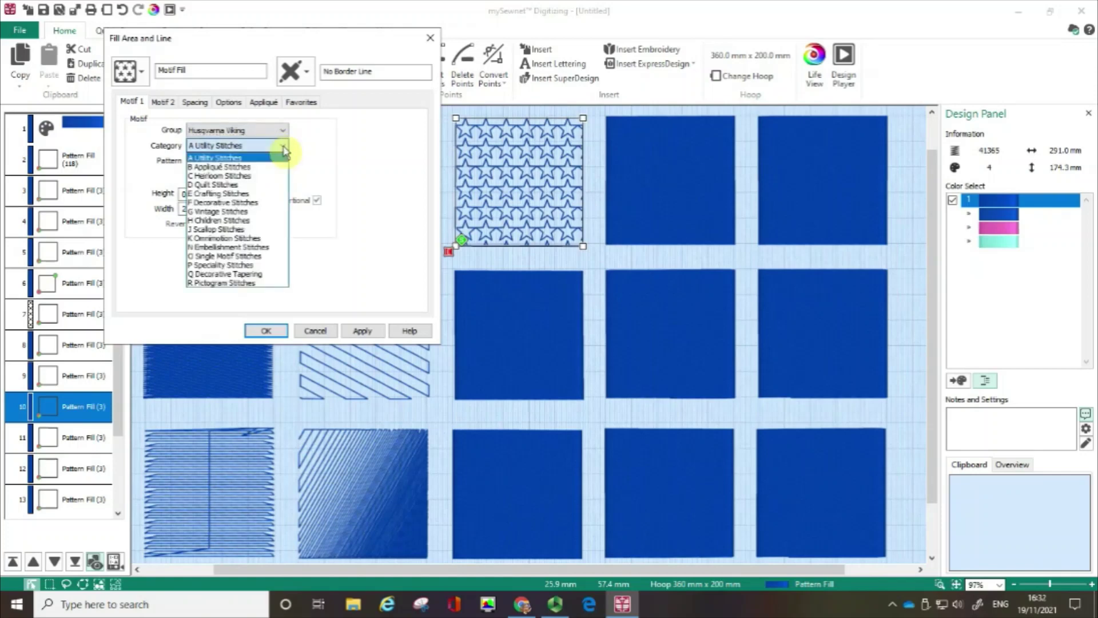
left_click(256, 186)
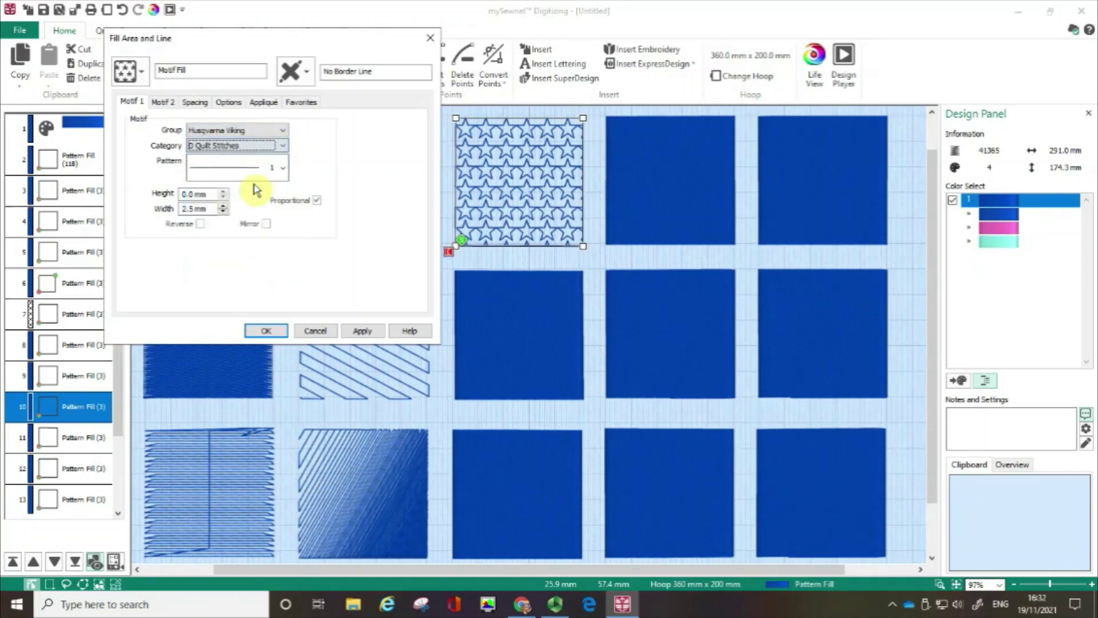
left_click(284, 167)
left_click(284, 215)
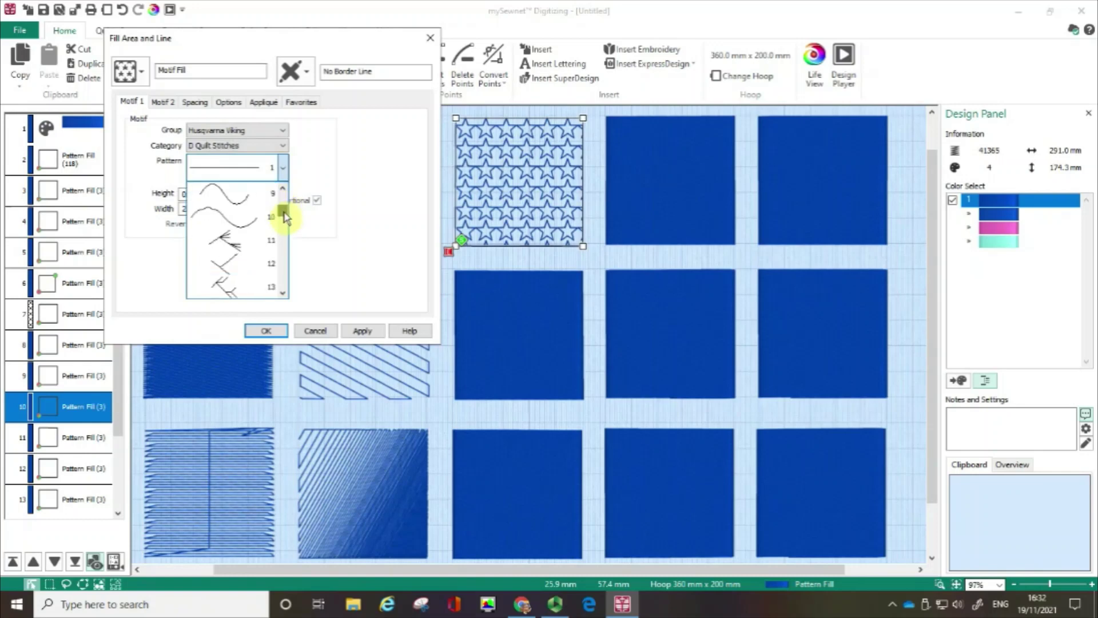
left_click_drag(284, 215, 281, 258)
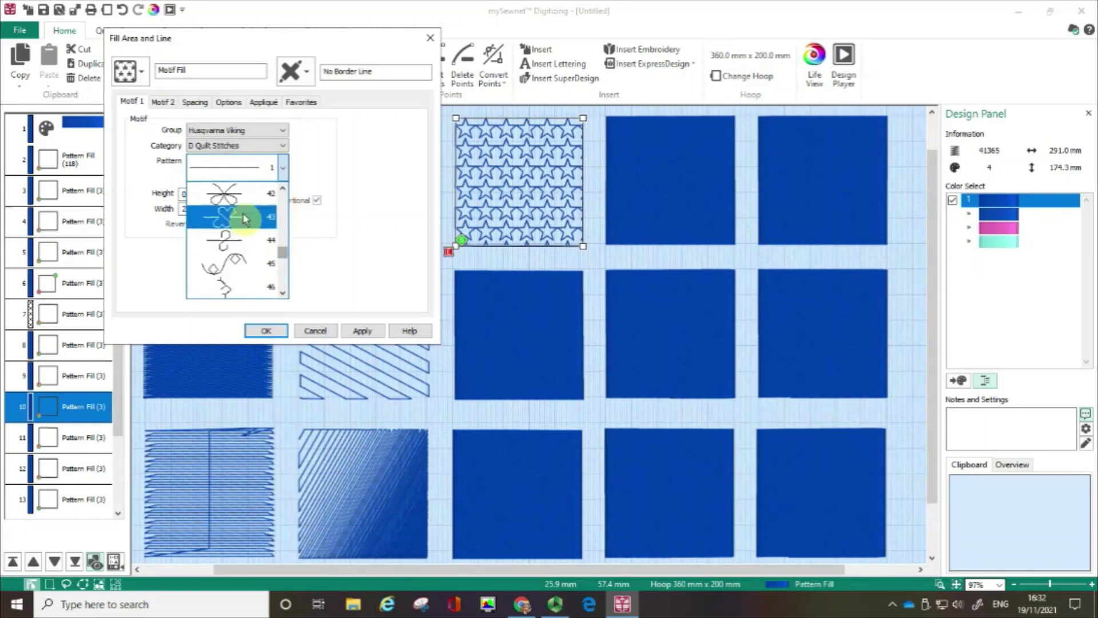
left_click(236, 197)
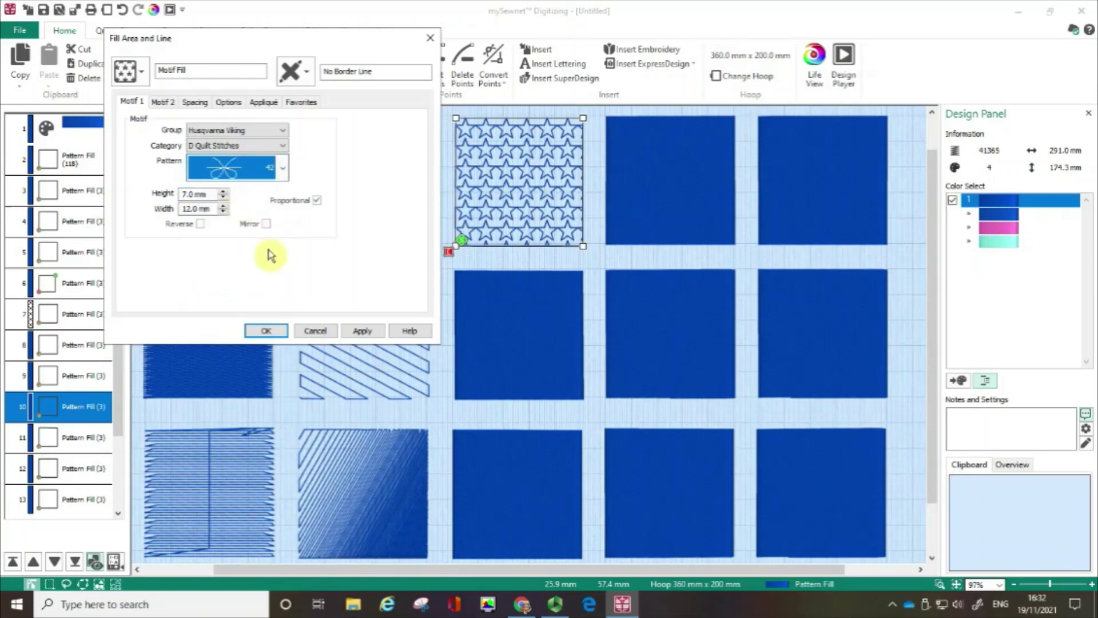
left_click(362, 331)
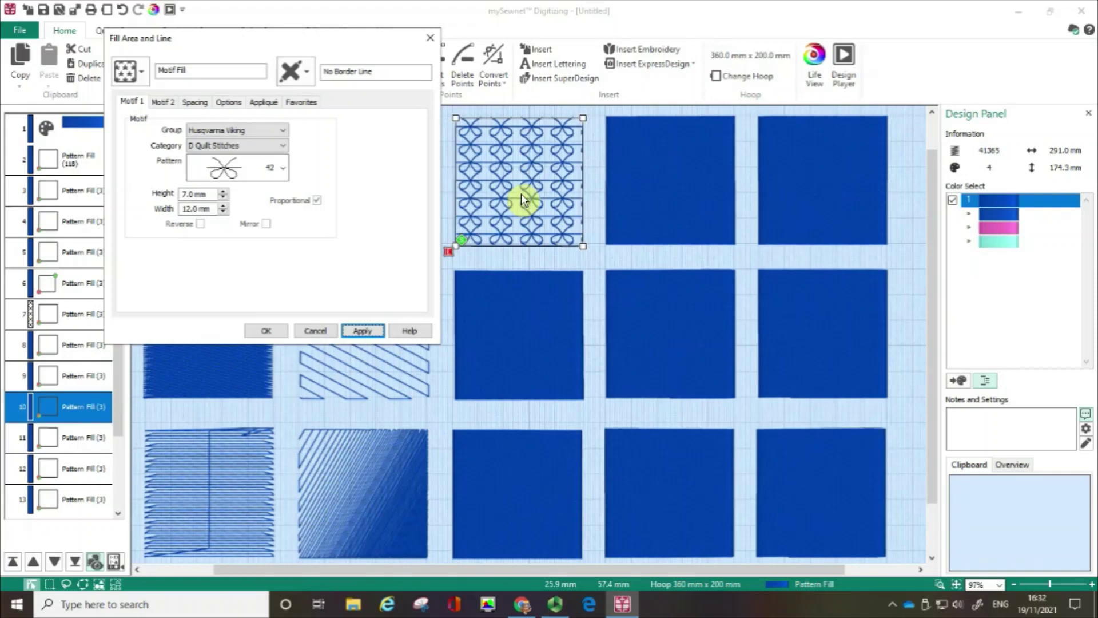
left_click(277, 336)
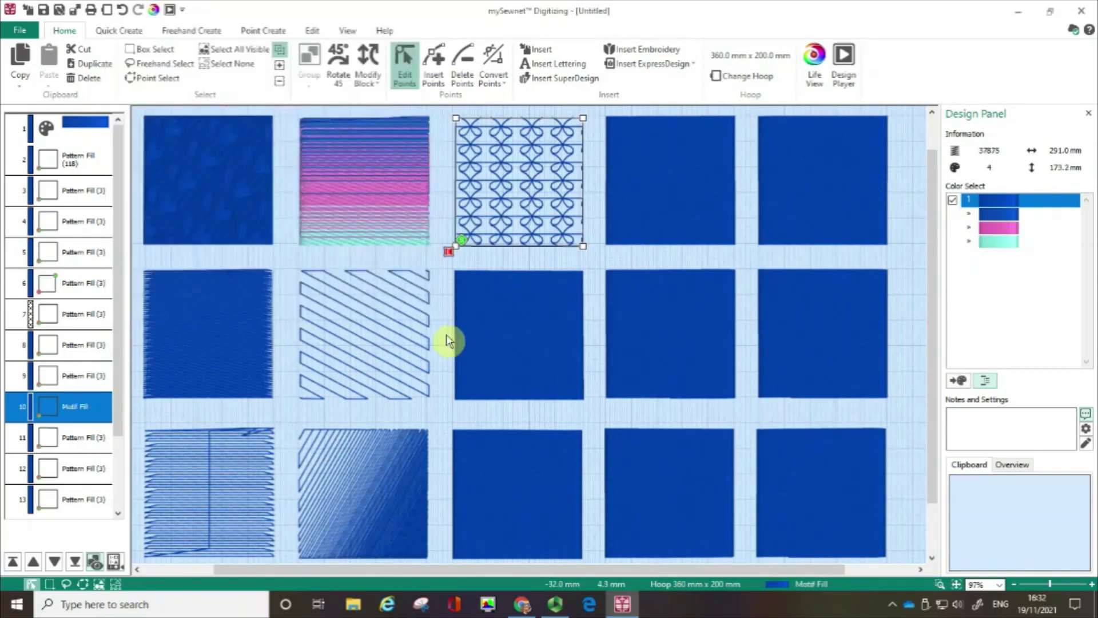
Give the middle-row centre square a Shape Fill using heart shape 71 at density 20
double_click(490, 334)
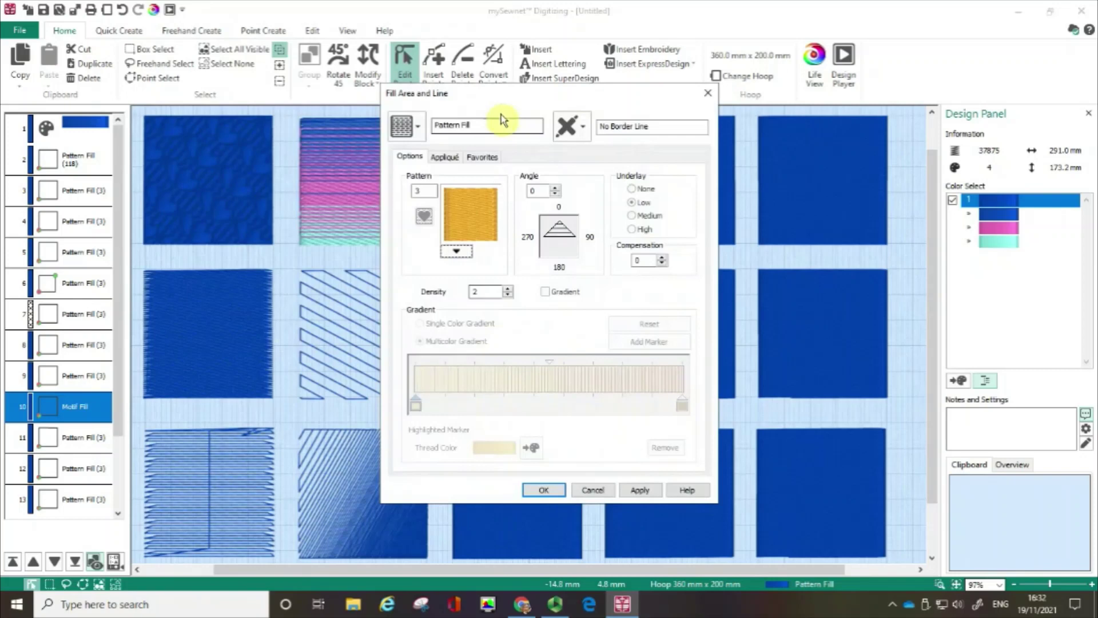
left_click_drag(501, 90, 202, 49)
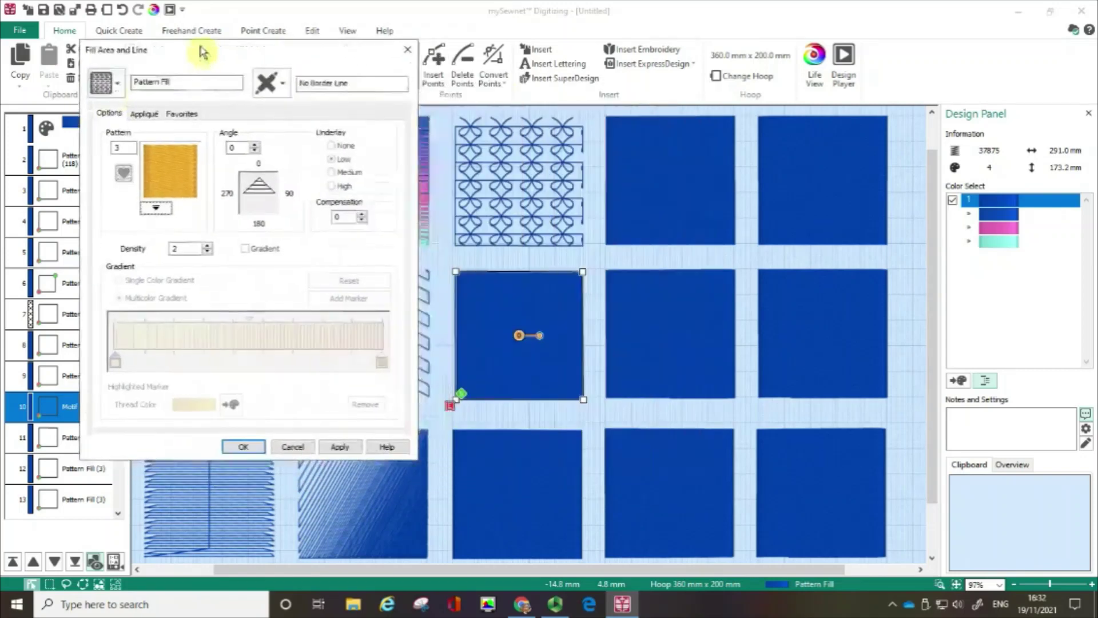
left_click(116, 88)
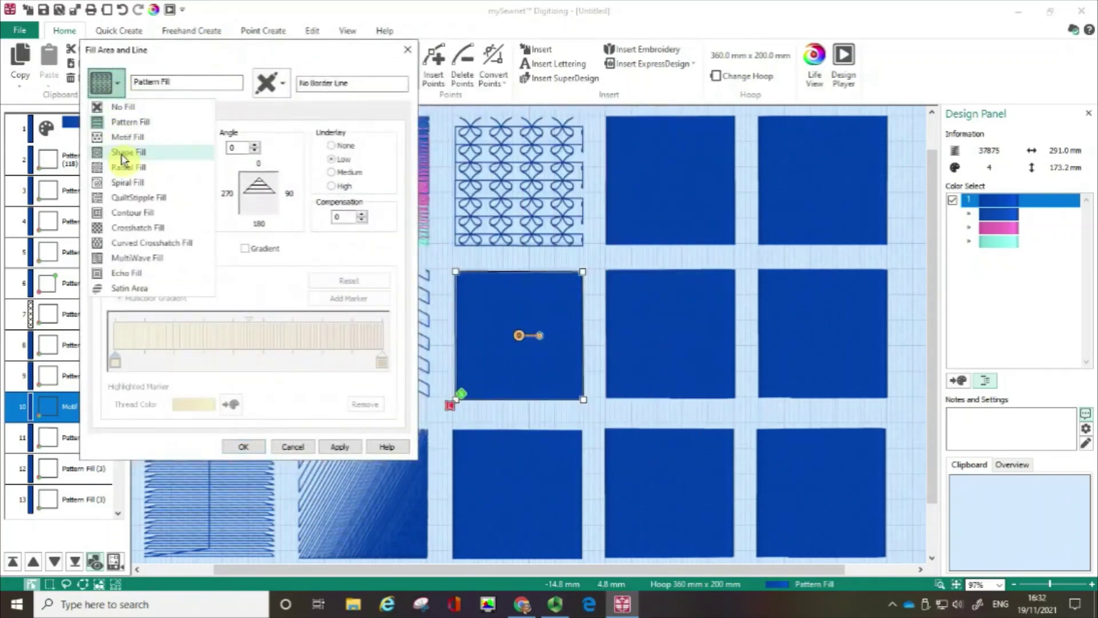
left_click(124, 153)
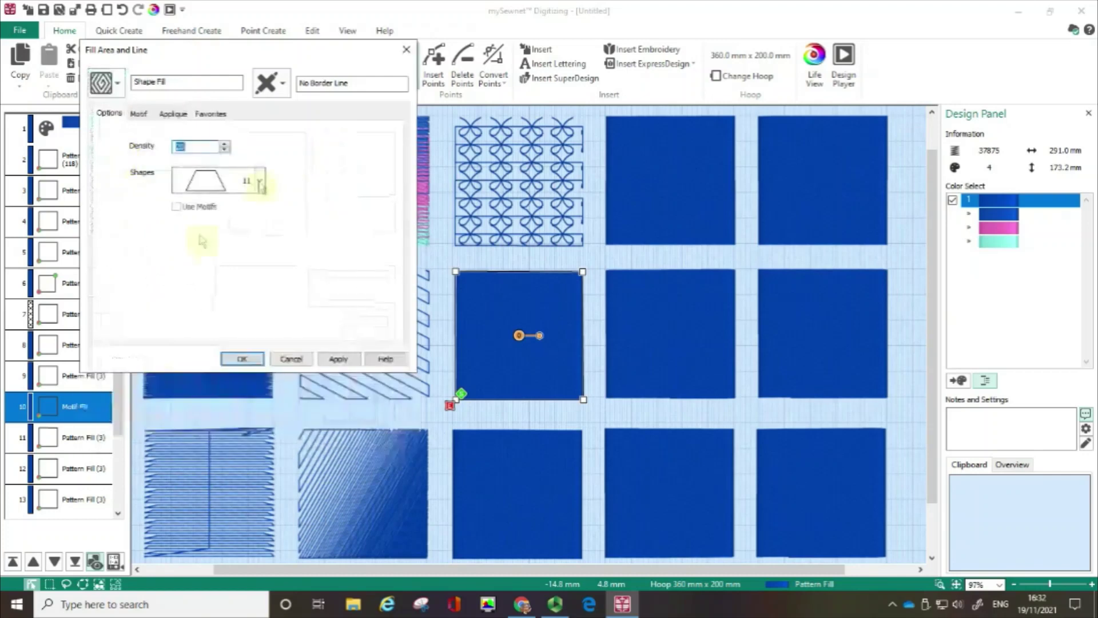
left_click(203, 183)
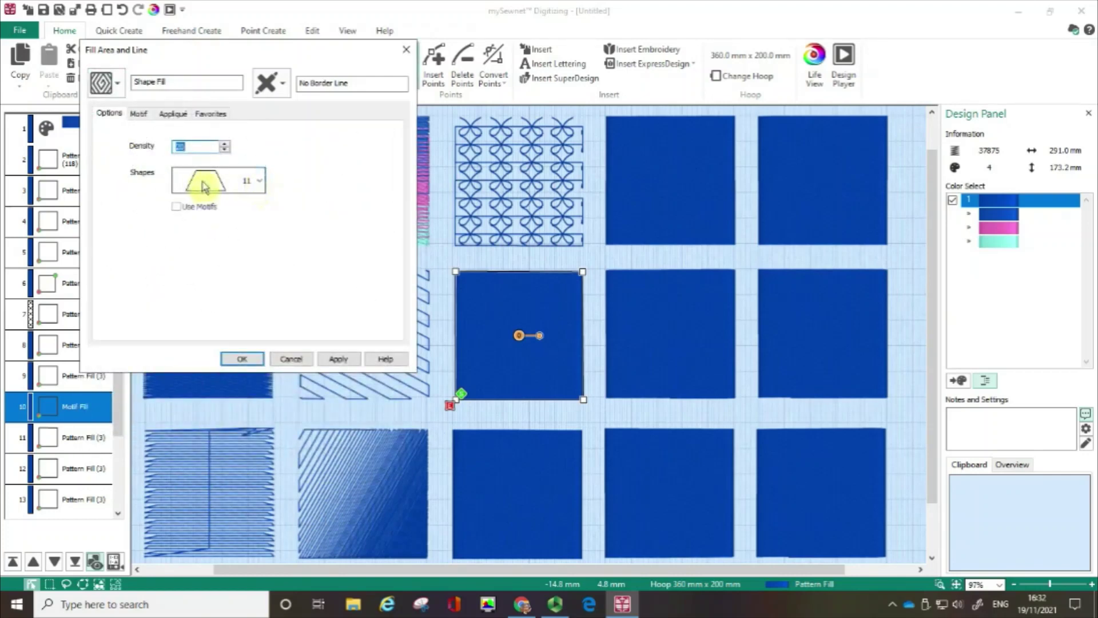
left_click(261, 182)
left_click_drag(261, 220, 261, 273)
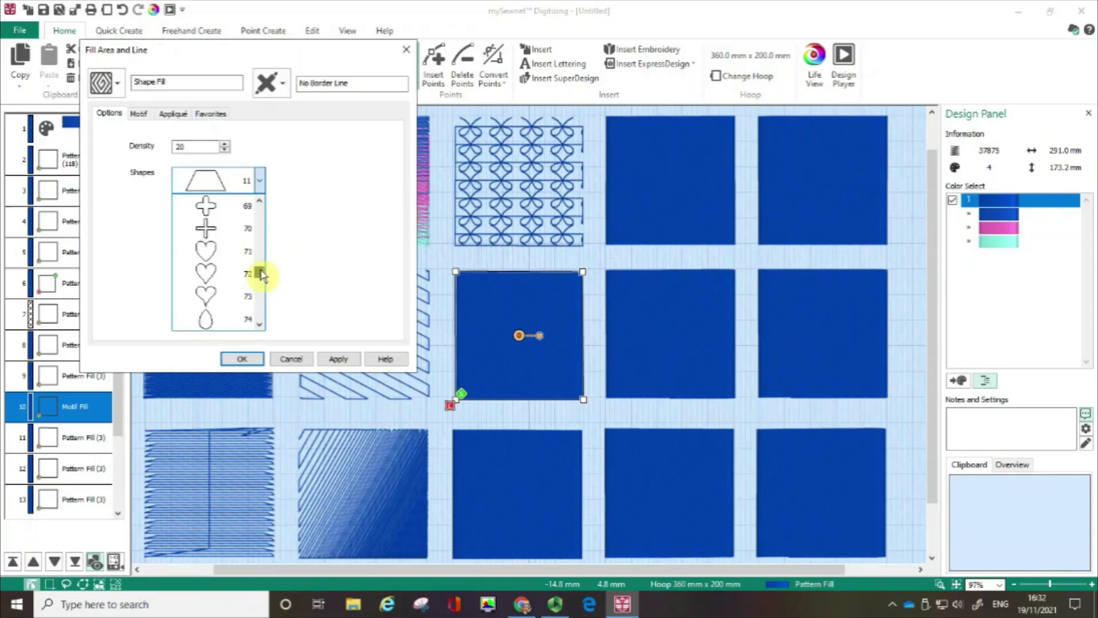
left_click(211, 252)
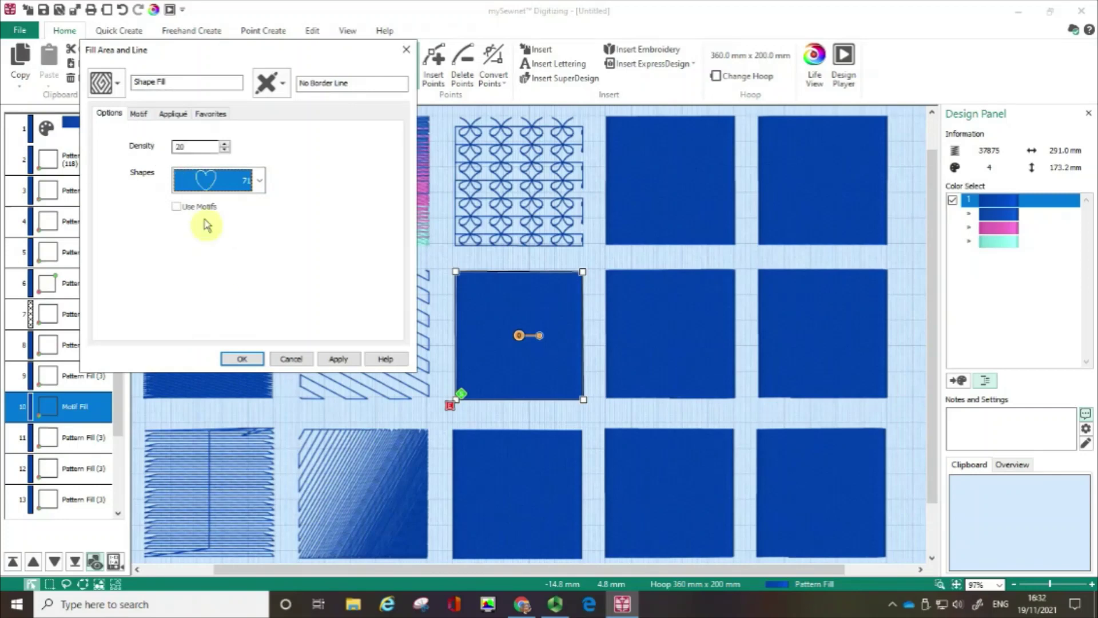
left_click(342, 360)
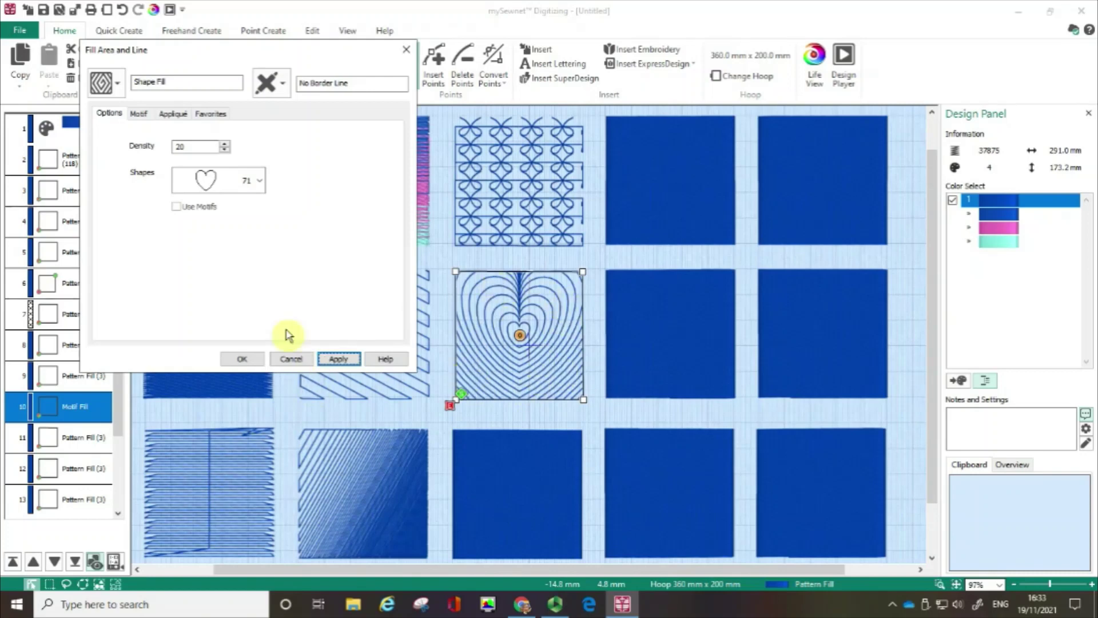
Close the settings and drag the heart fill's centre to the square's bottom-left corner
left_click(239, 361)
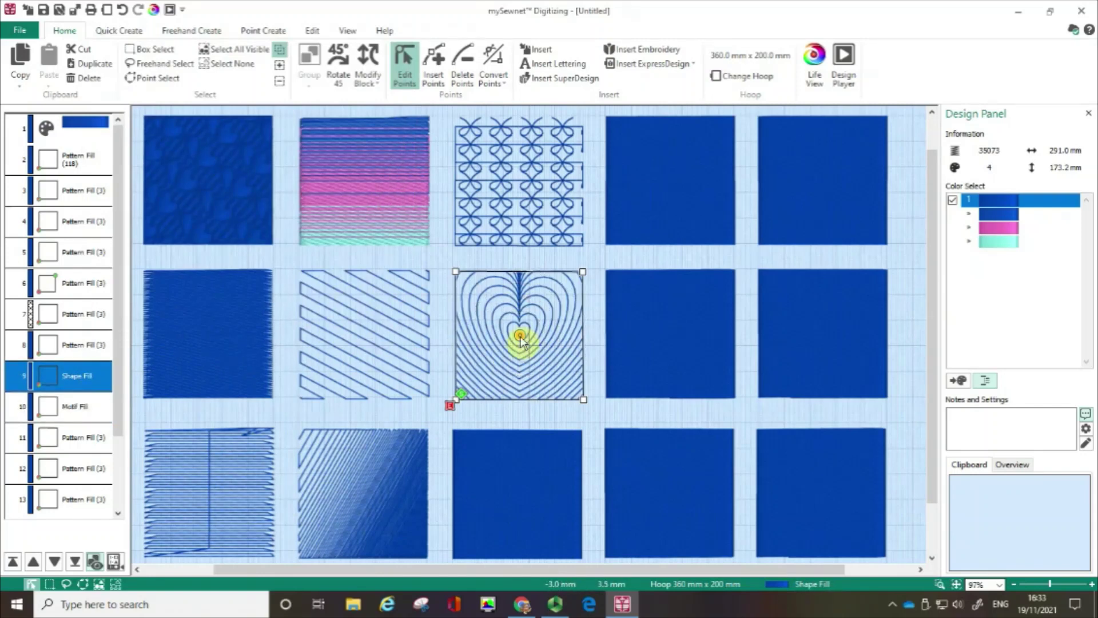
left_click_drag(521, 337, 460, 400)
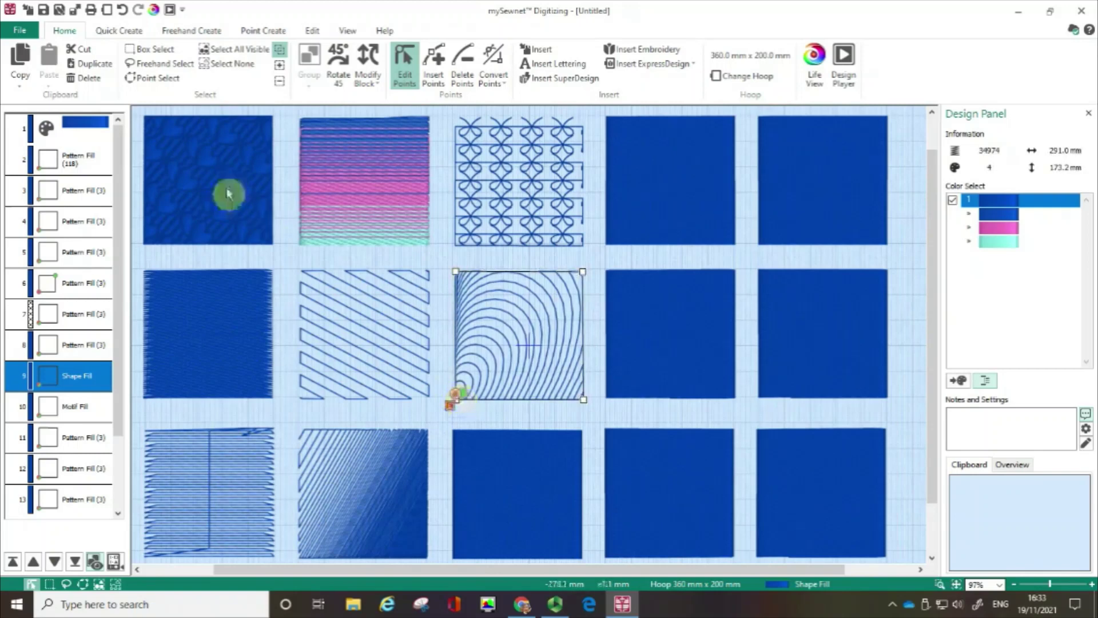
Set the bottom-row centre square to Radial Fill at density 12 and close the dialog
double_click(525, 514)
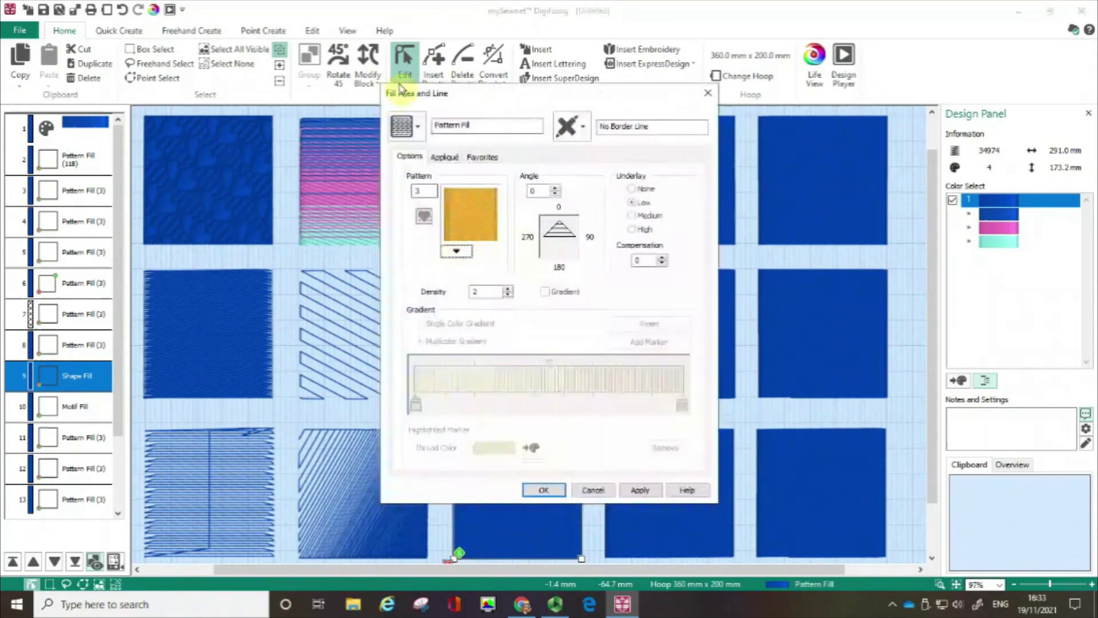
mouse_move(456, 95)
left_mouse_down()
mouse_move(324, 64)
mouse_move(208, 10)
mouse_move(200, 20)
left_mouse_up()
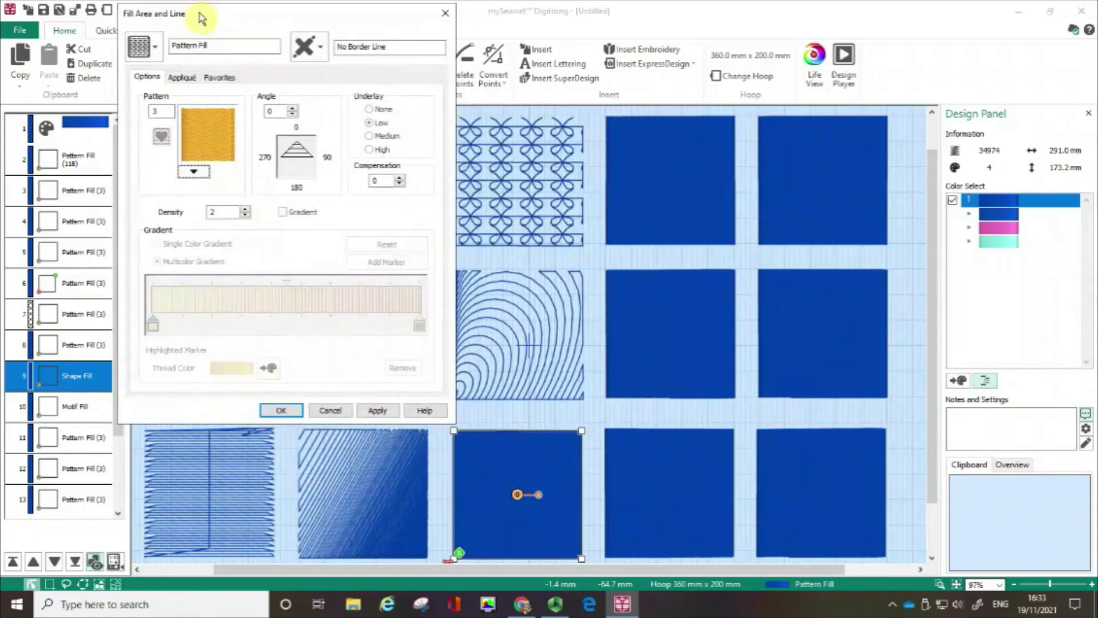
left_click(156, 55)
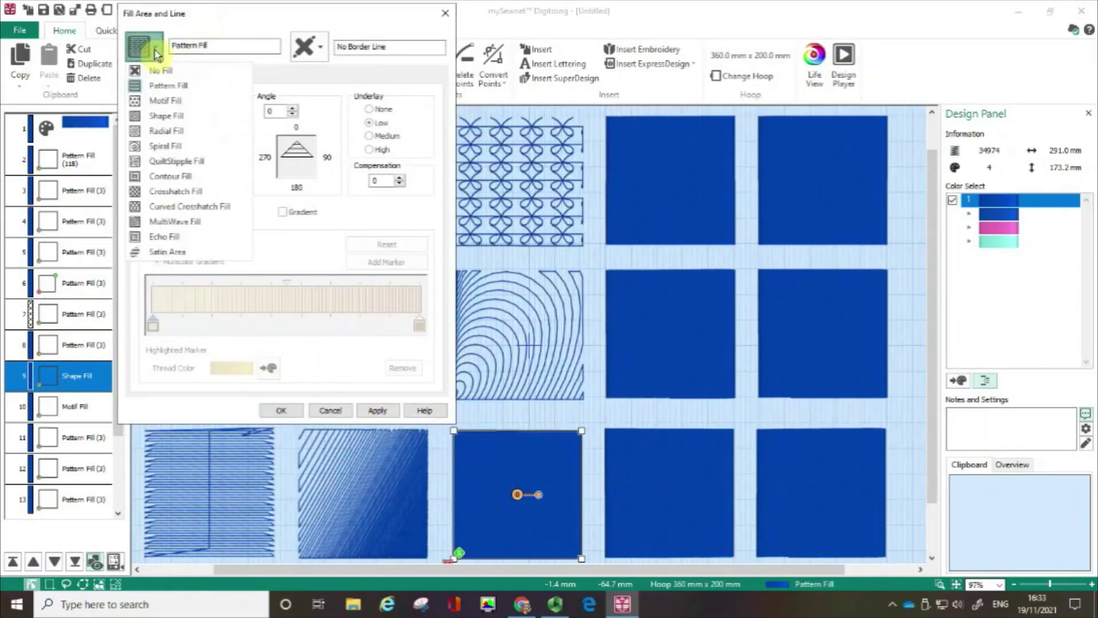
left_click(153, 135)
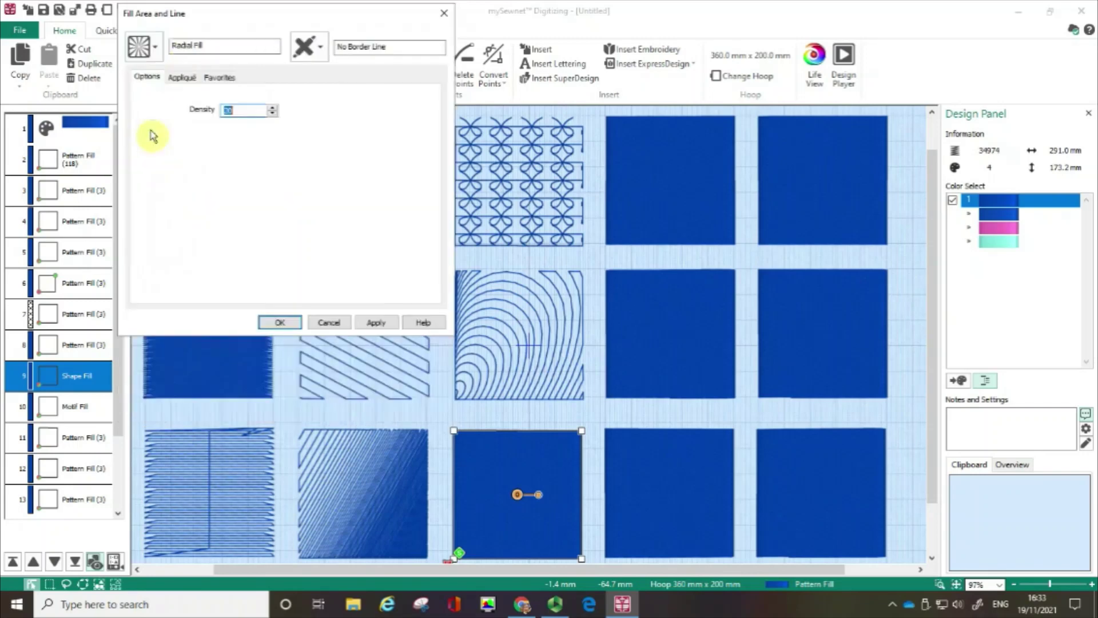
double_click(229, 111)
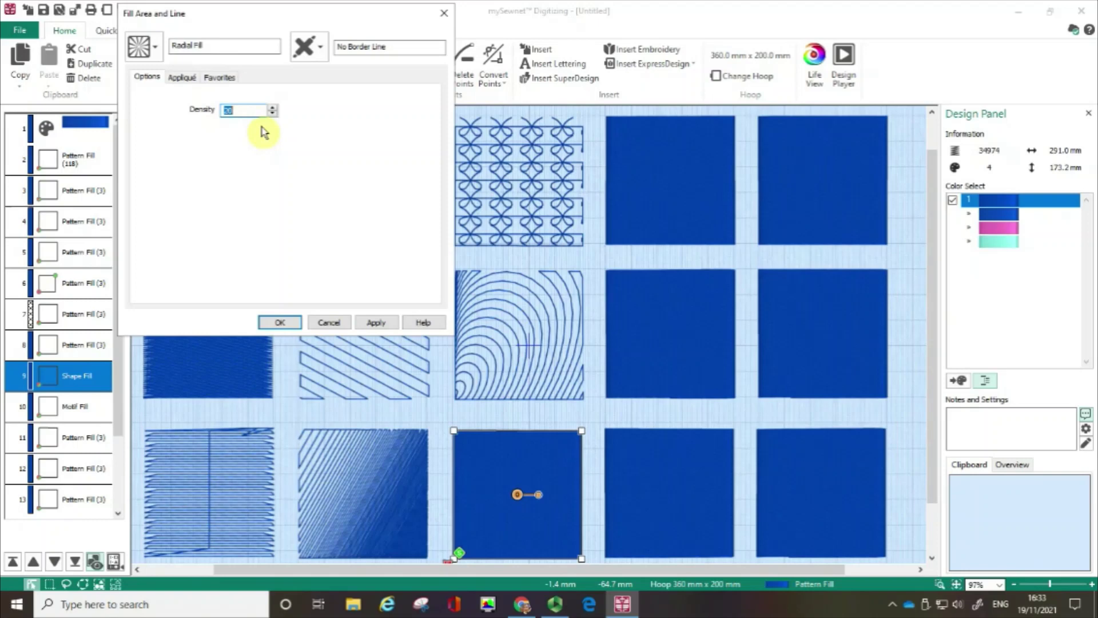
left_click(376, 323)
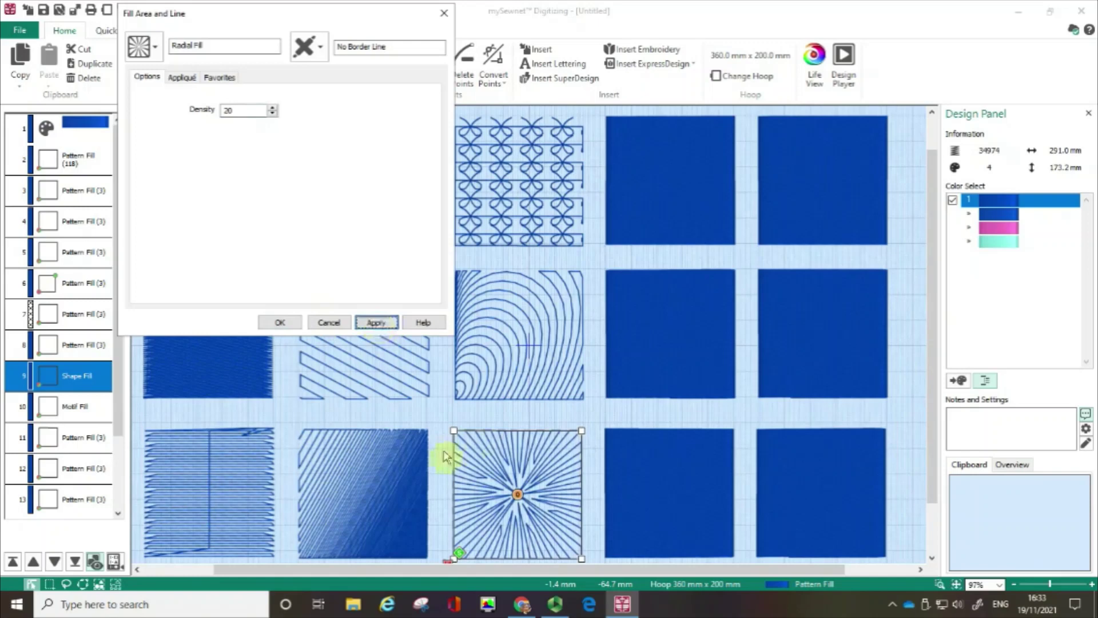
left_click(272, 114)
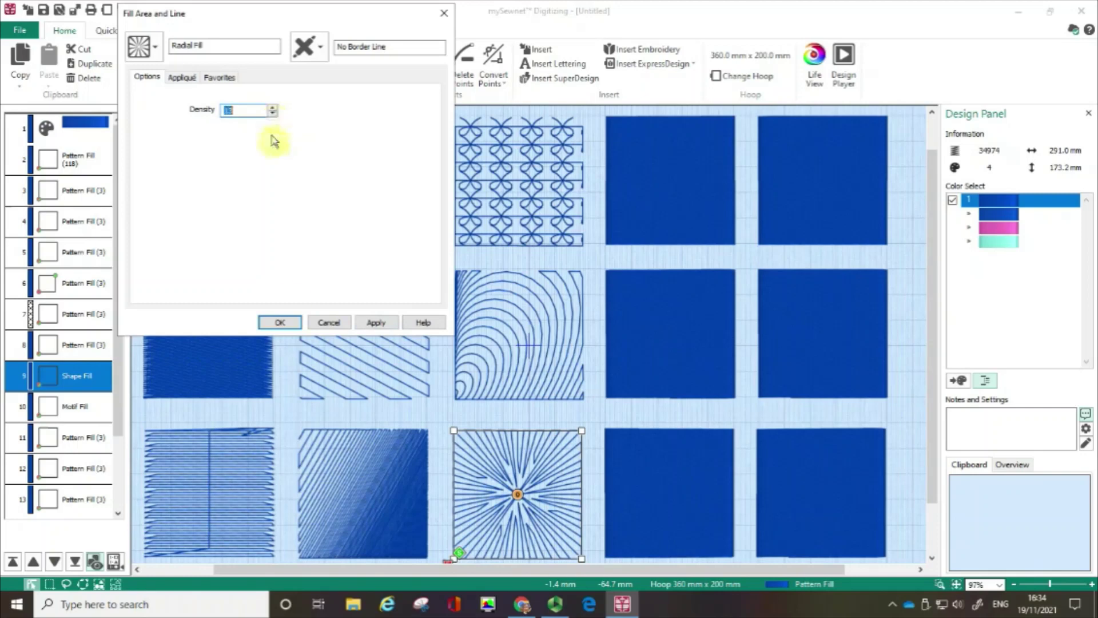
left_click(369, 324)
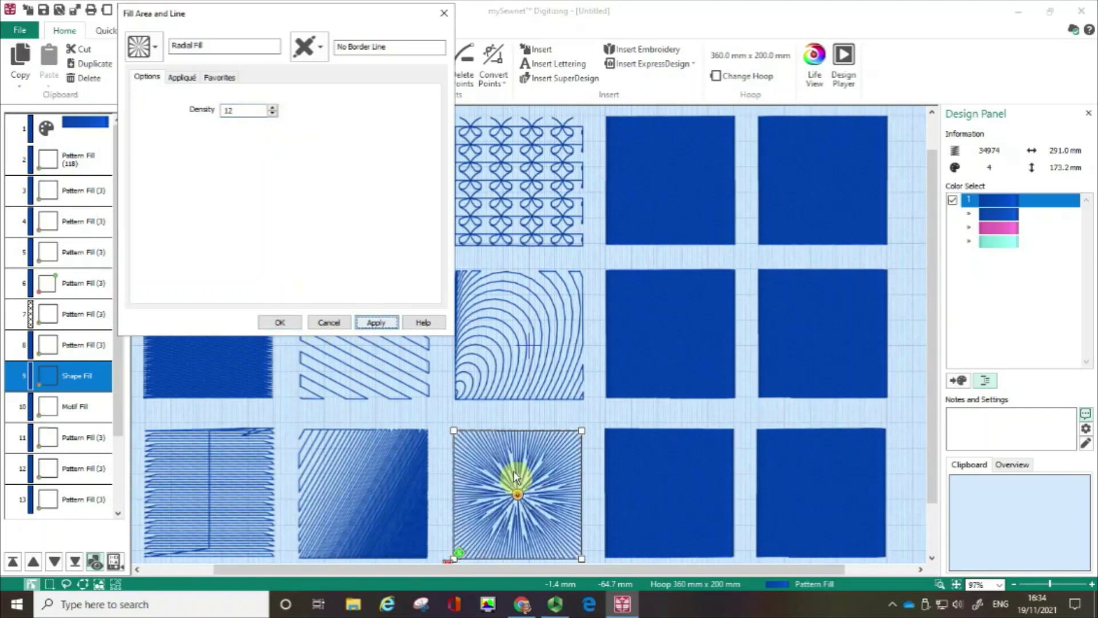
left_click(277, 322)
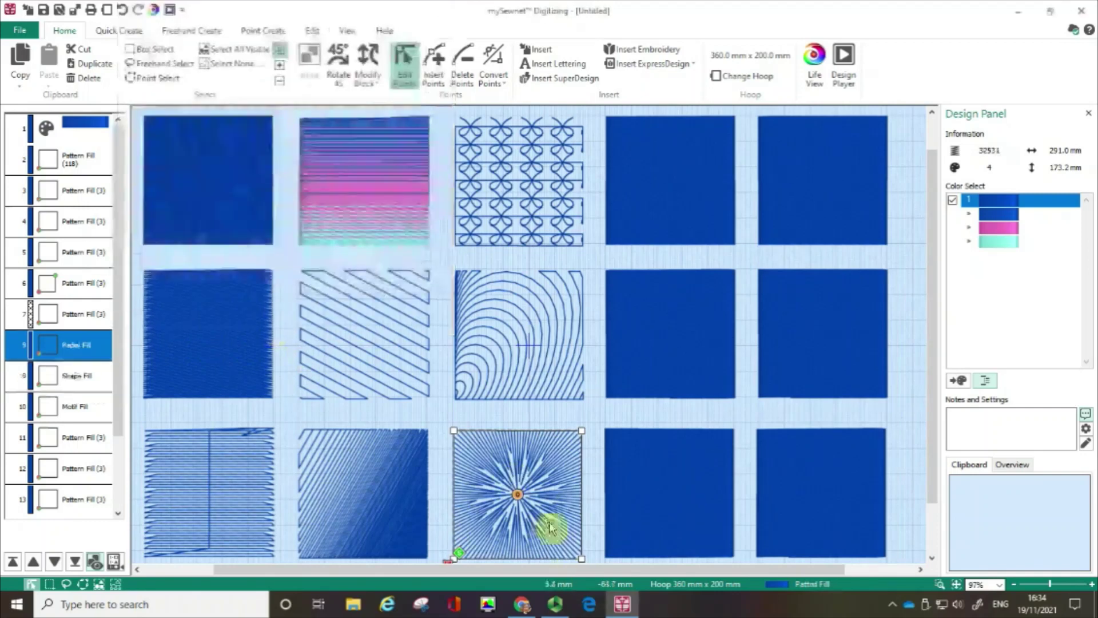
Drag the radial fill's centre down to the square's bottom edge
left_click_drag(517, 498, 548, 523)
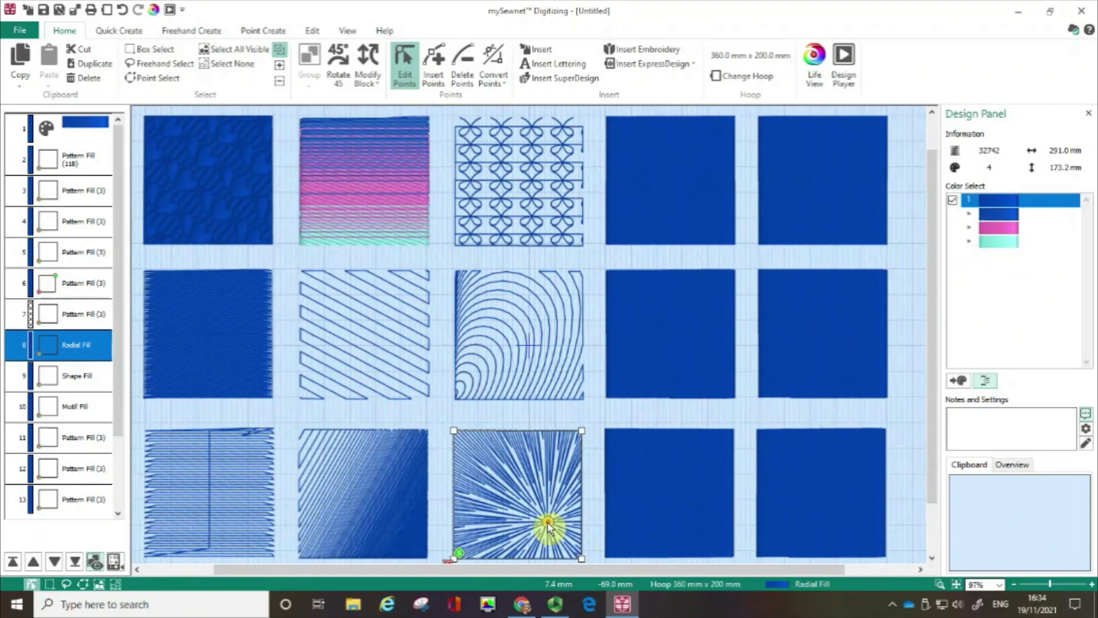
Give the fourth bottom-row square a Spiral Fill at density 13
left_click(667, 509)
double_click(667, 509)
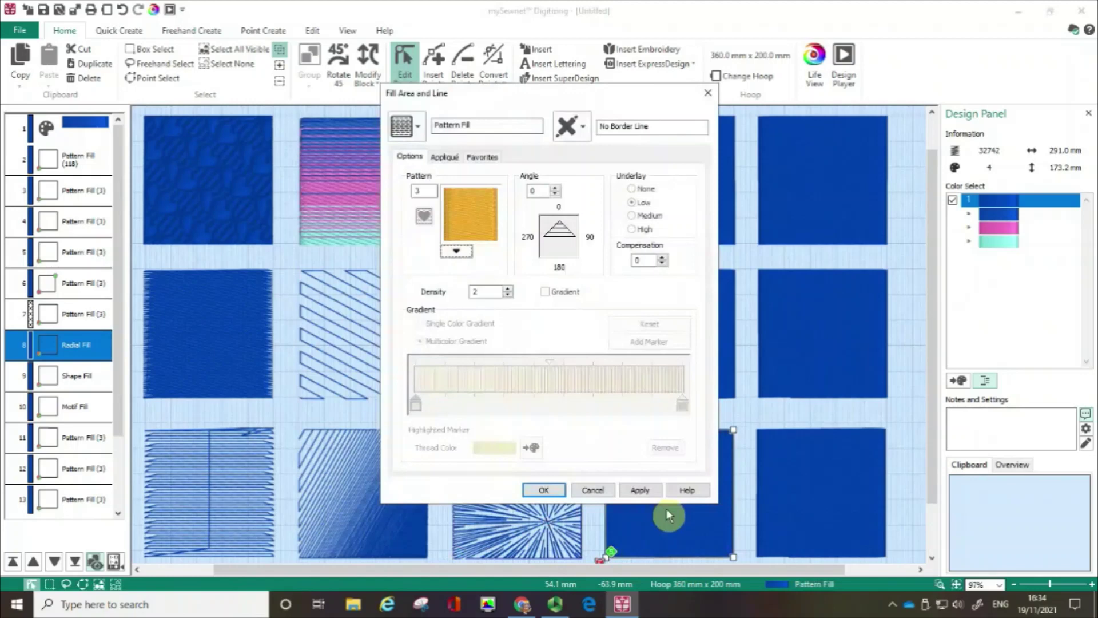
left_click(417, 130)
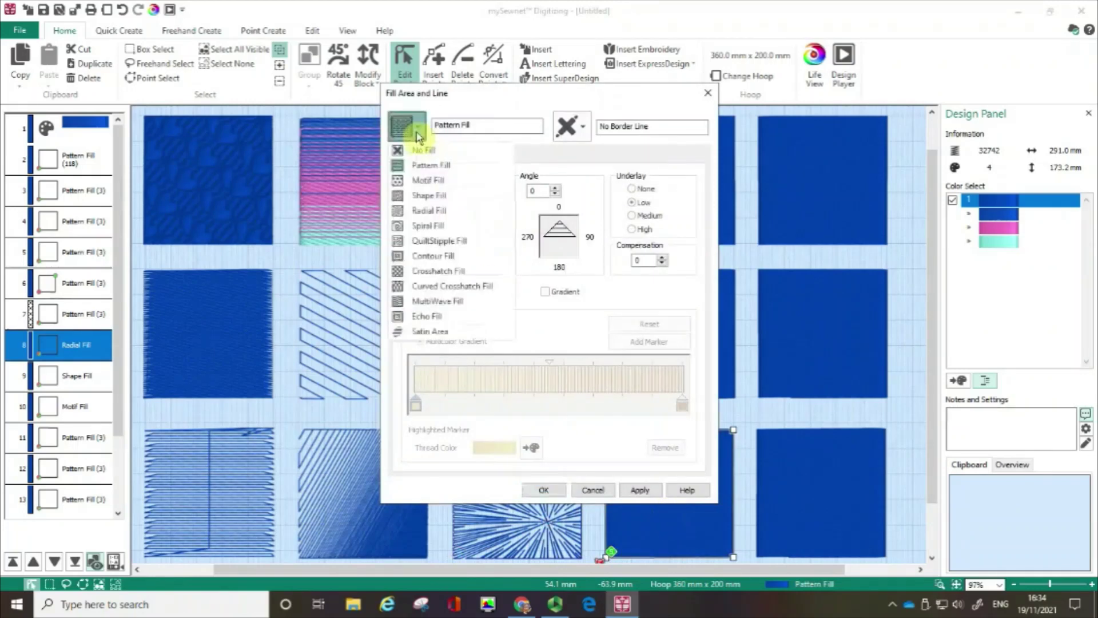
left_click(416, 227)
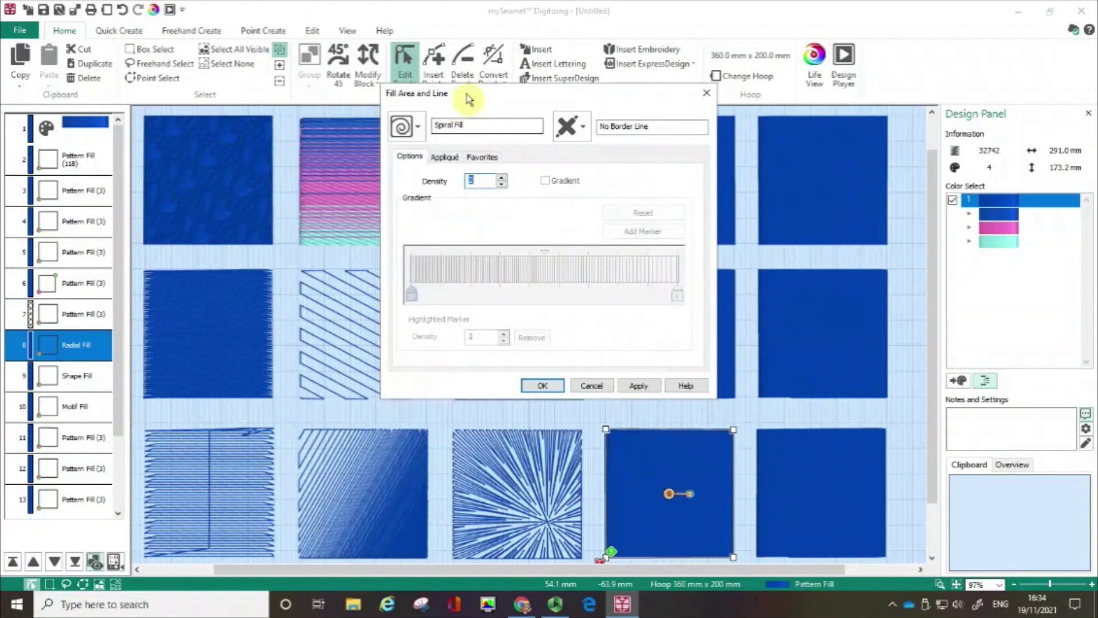
left_click_drag(468, 94, 284, 53)
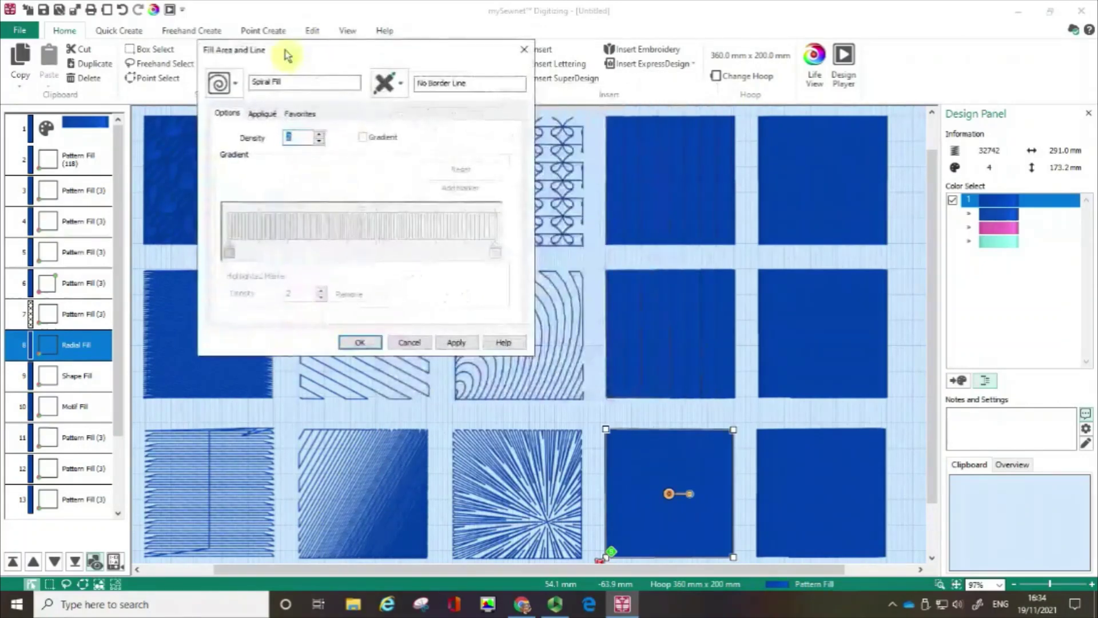
left_click(319, 136)
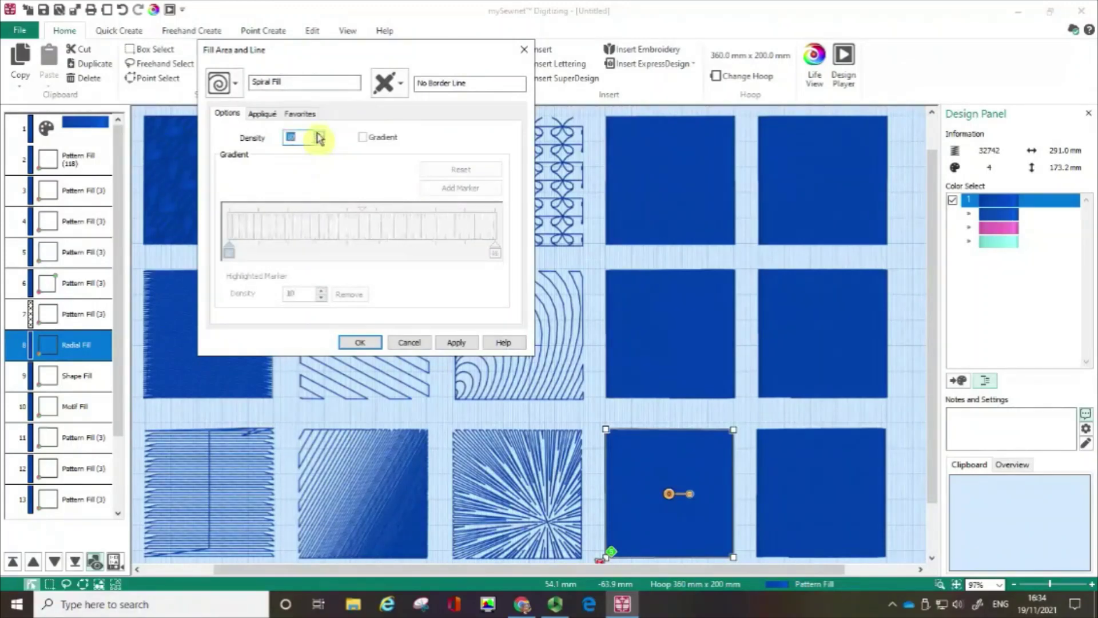
left_click(318, 134)
left_click(318, 134)
left_click(318, 134)
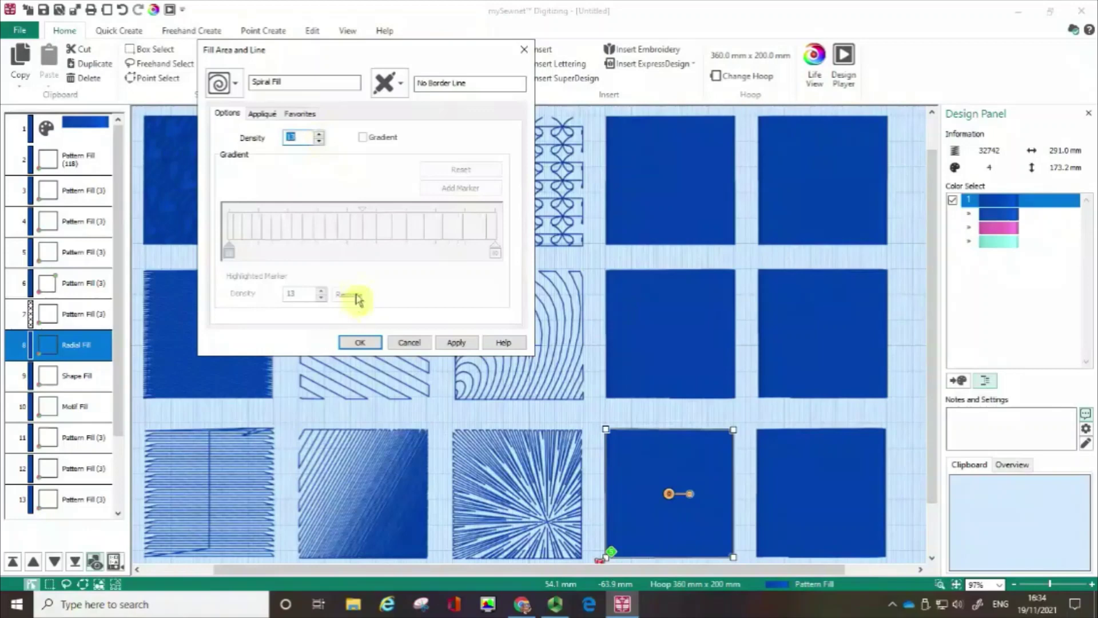
left_click(458, 342)
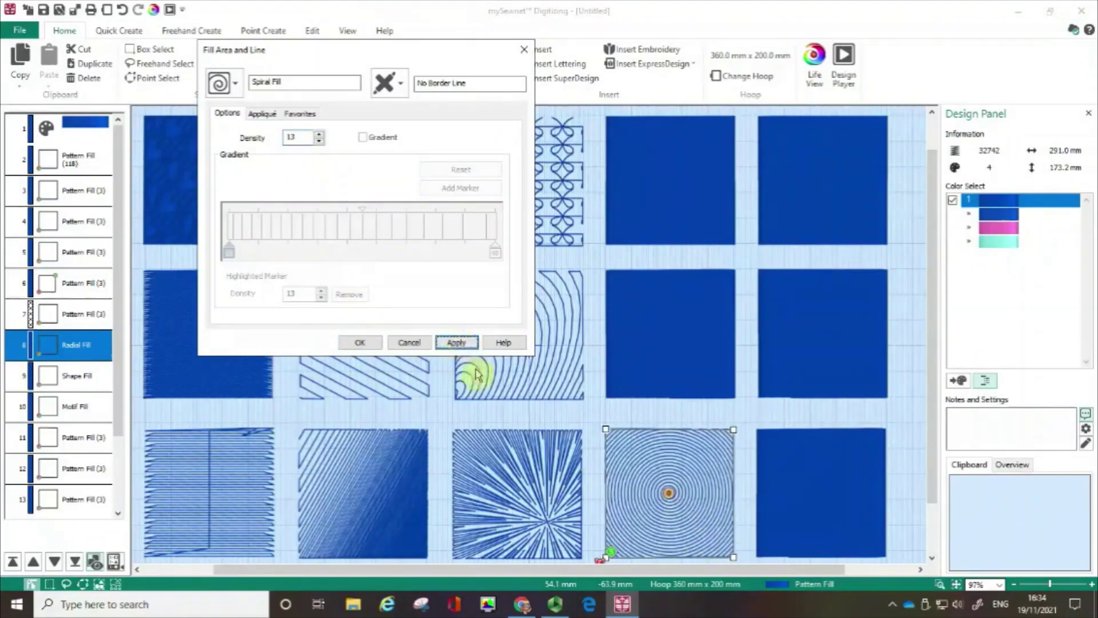
Raise the spiral density to 27 and apply the wider spacing
left_click(319, 136)
left_click(319, 136)
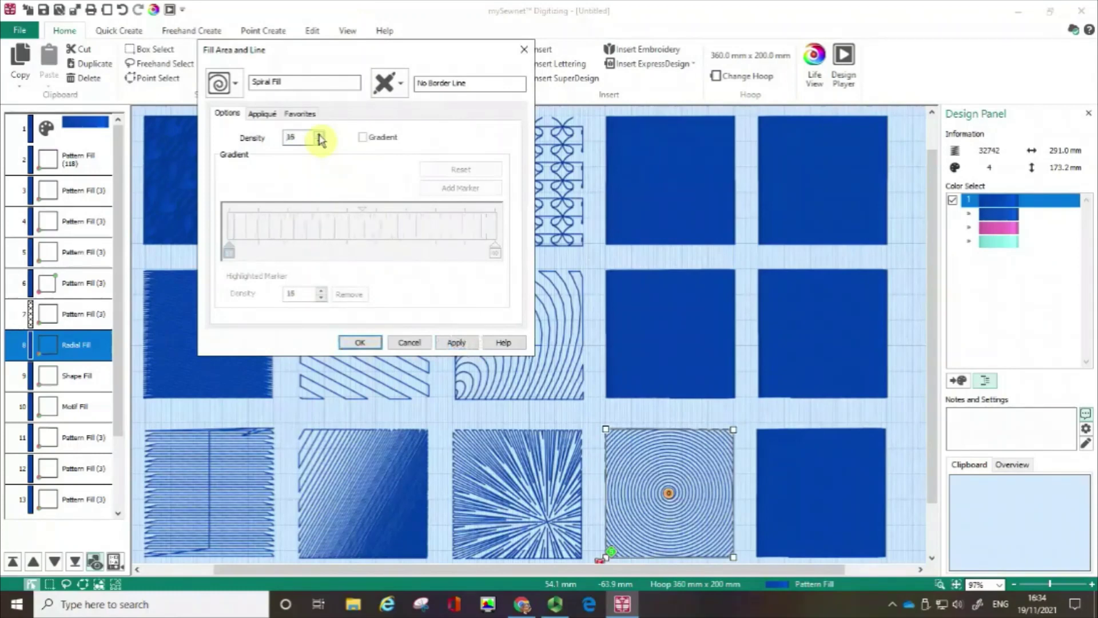
left_click(319, 136)
left_click(319, 135)
left_click(319, 136)
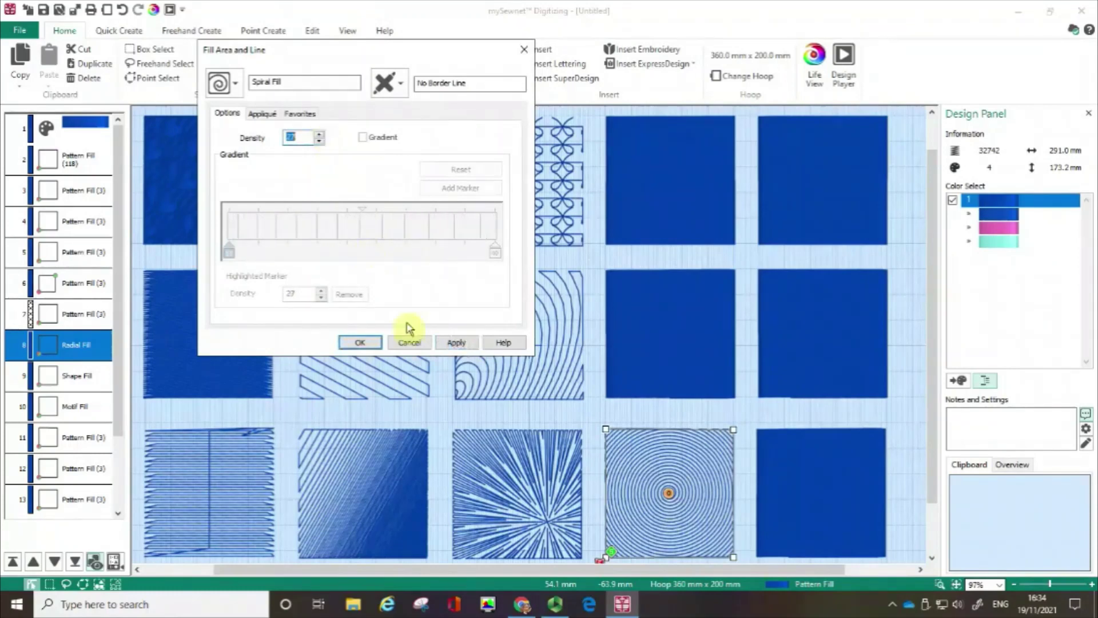
left_click(455, 343)
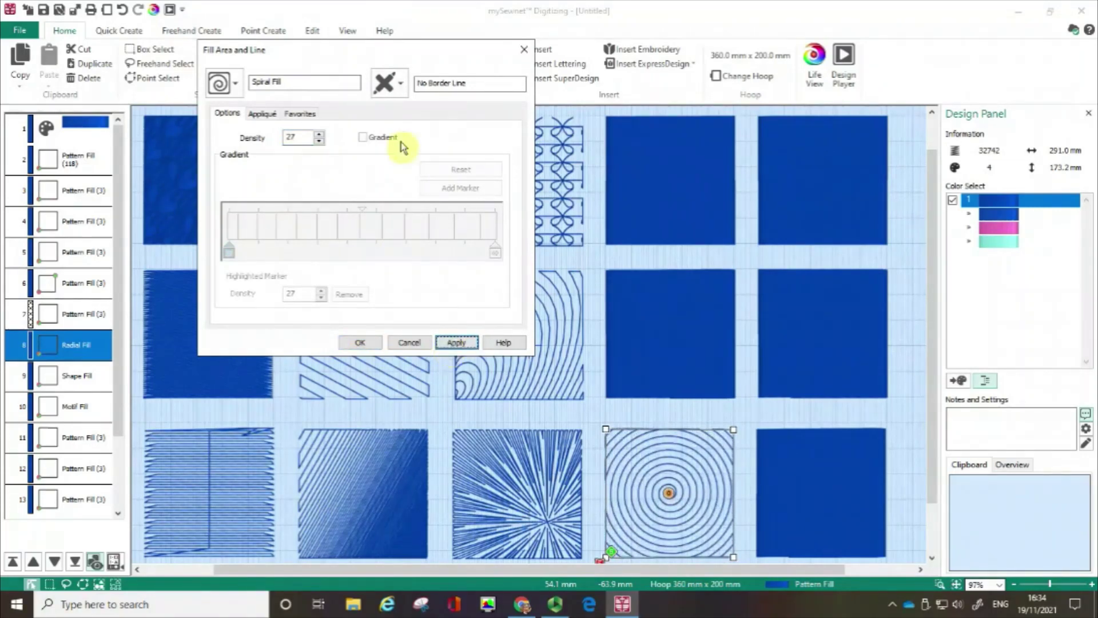
Enable a gradient density on the spiral from 2 at the start to 40, apply, and close
left_click(363, 137)
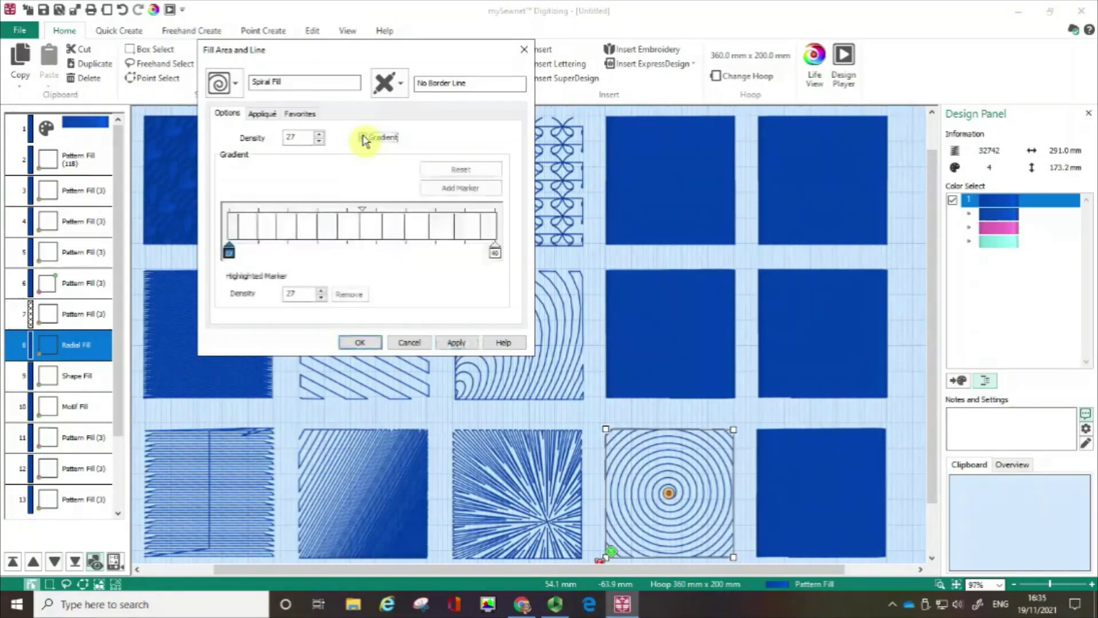
left_click(229, 253)
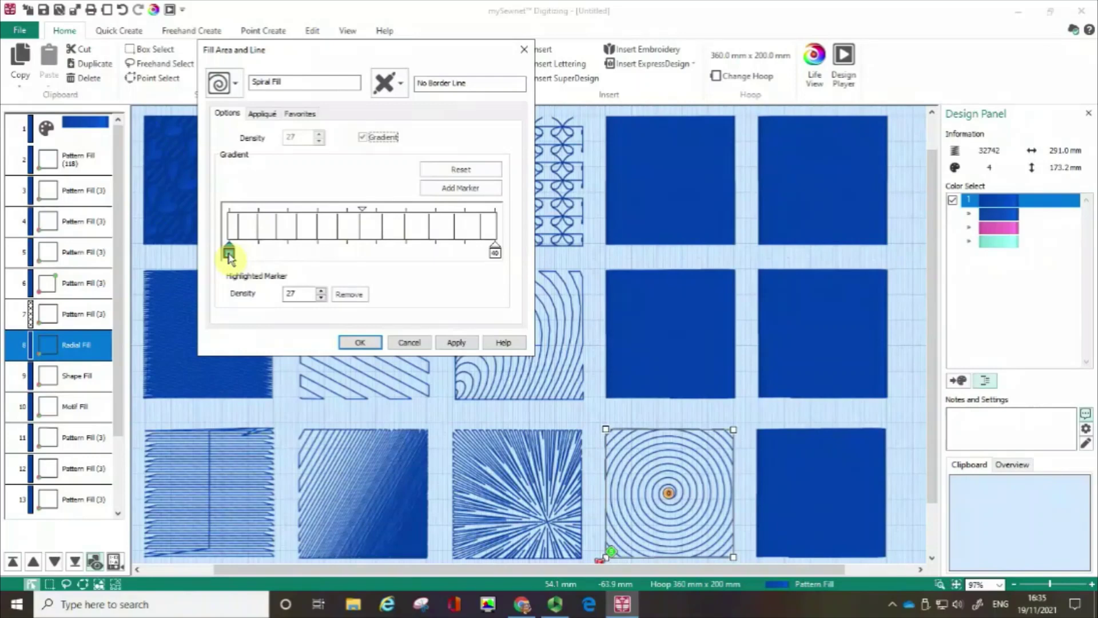
scroll(229, 256, "up", 1)
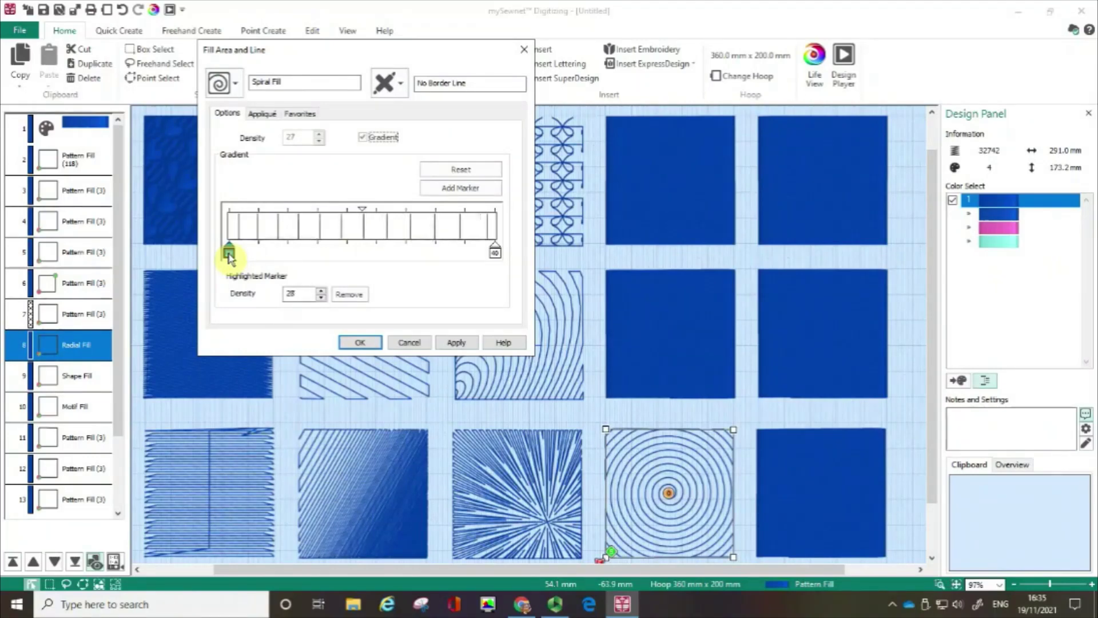
left_click(321, 297)
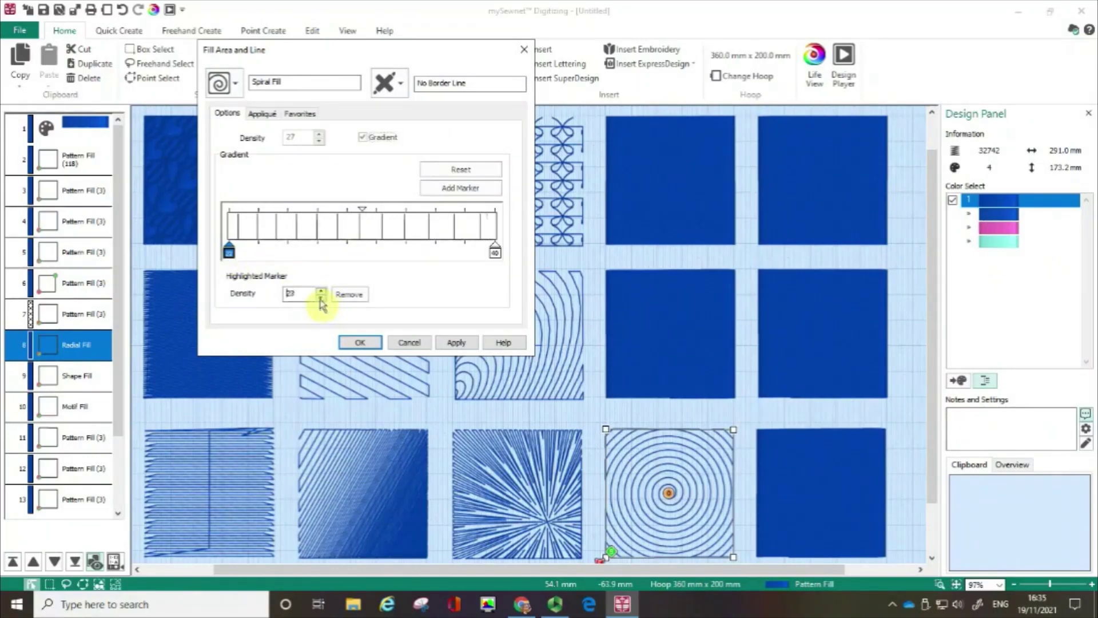
left_click(321, 298)
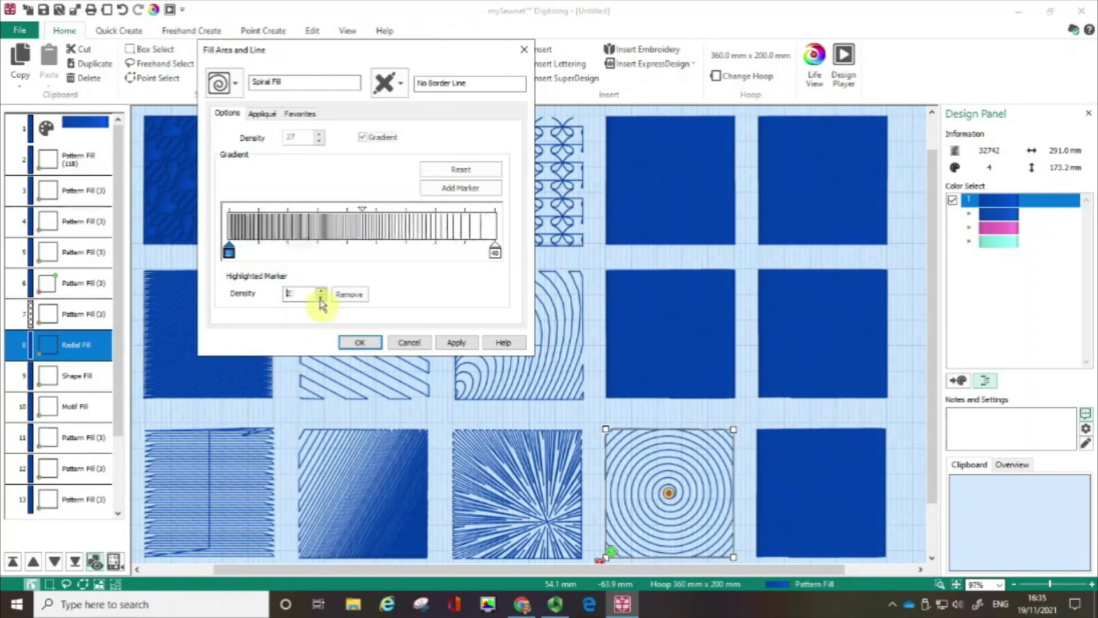
left_click(456, 343)
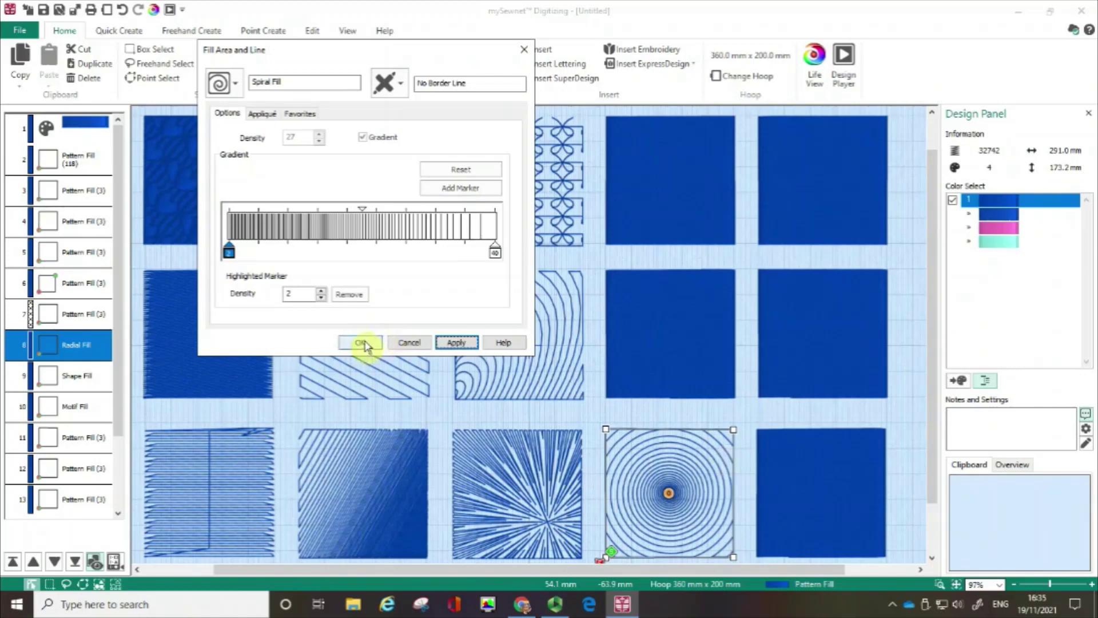
left_click(361, 343)
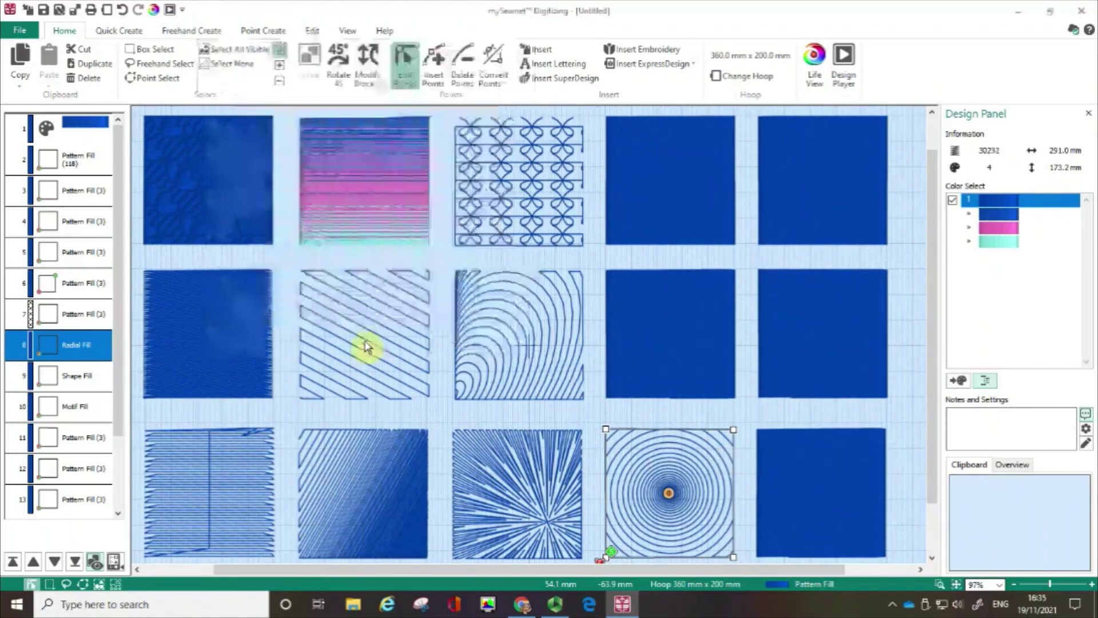
Switch the middle-row fourth square to QuiltStipple Fill and preview the straight style
double_click(684, 367)
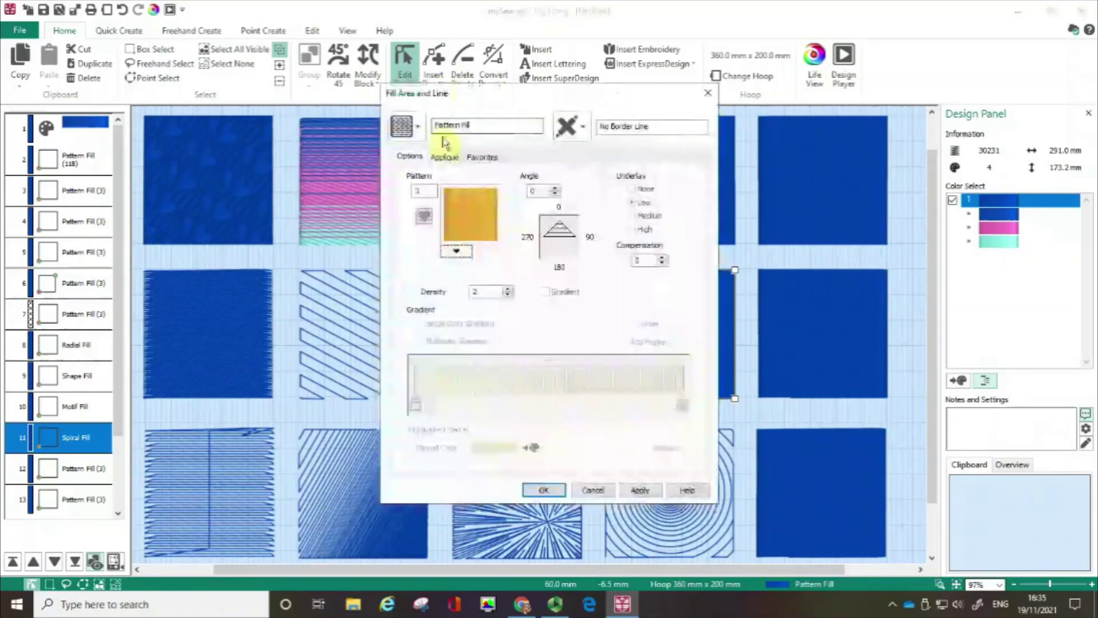
left_click_drag(470, 106, 321, 97)
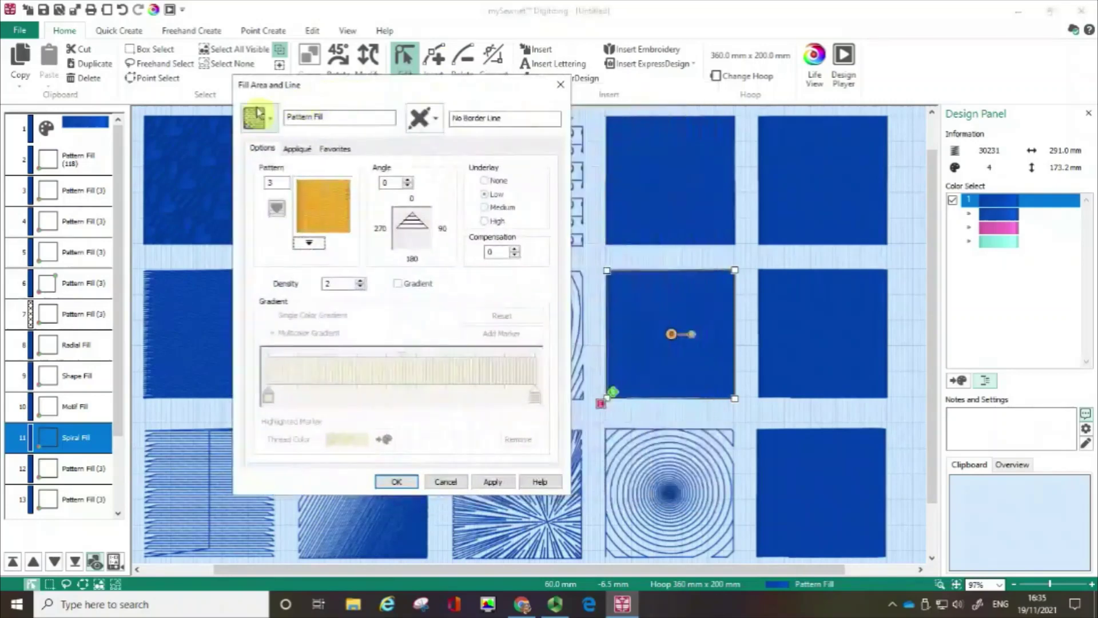
left_click(272, 121)
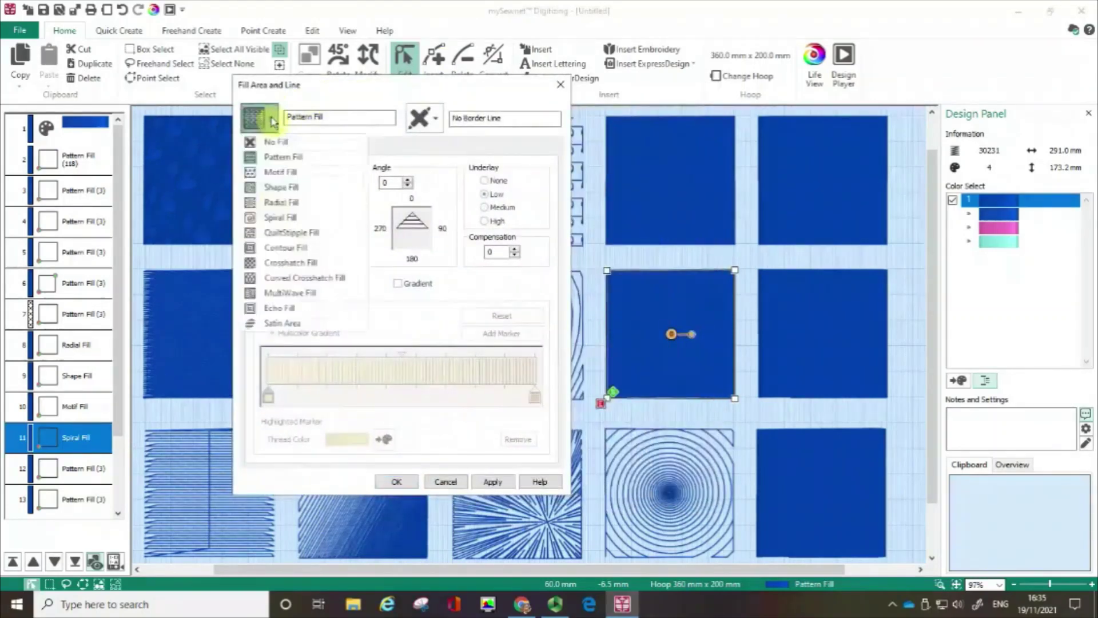
left_click(284, 234)
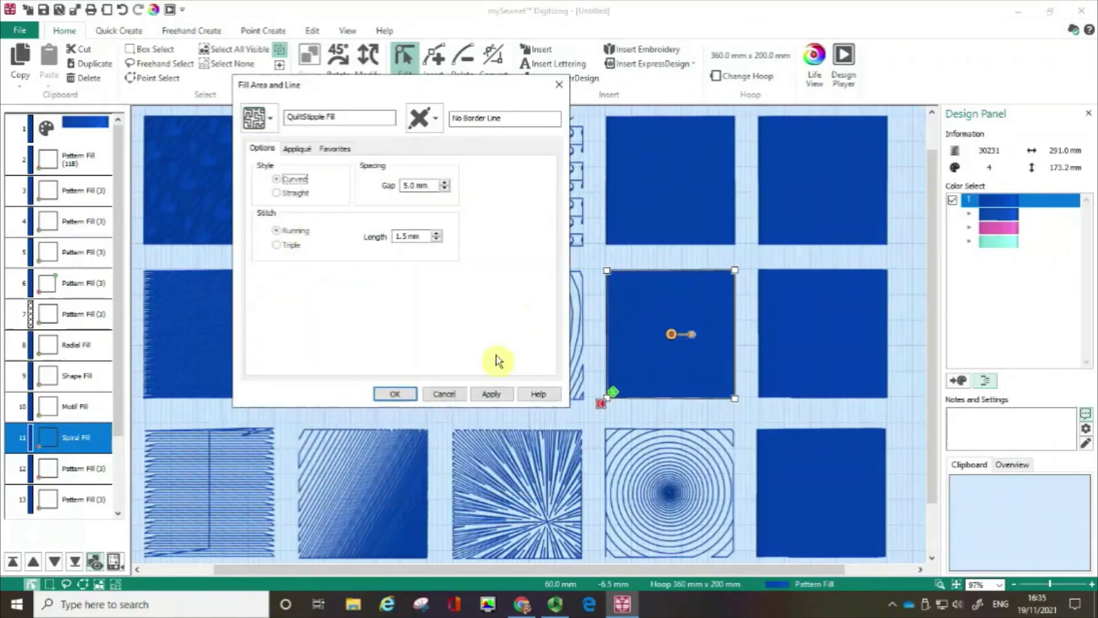
left_click(500, 401)
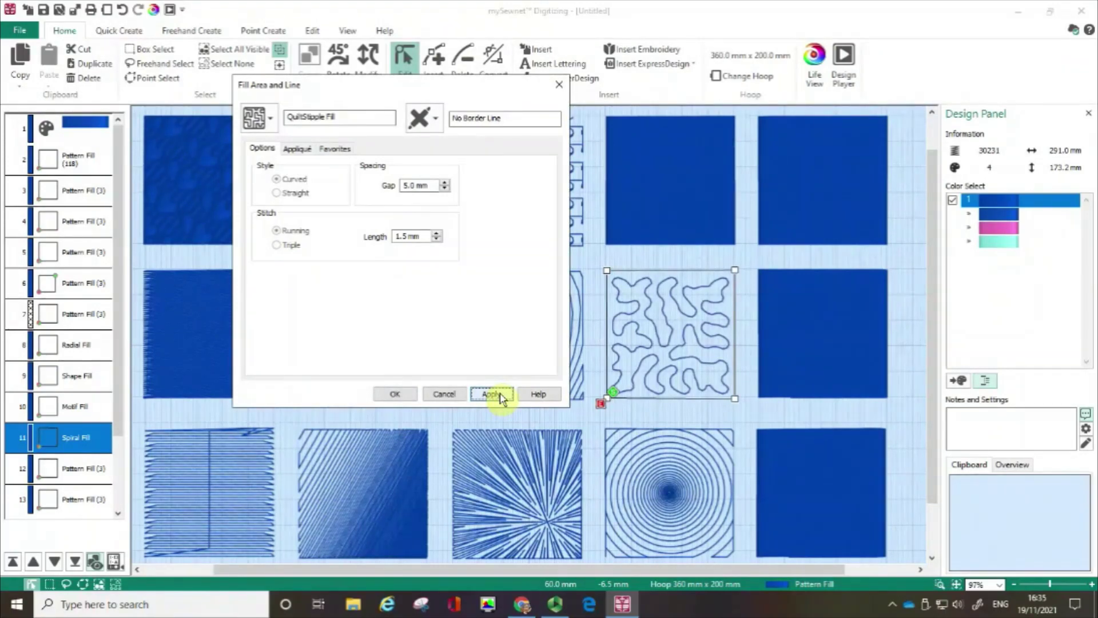
left_click(286, 179)
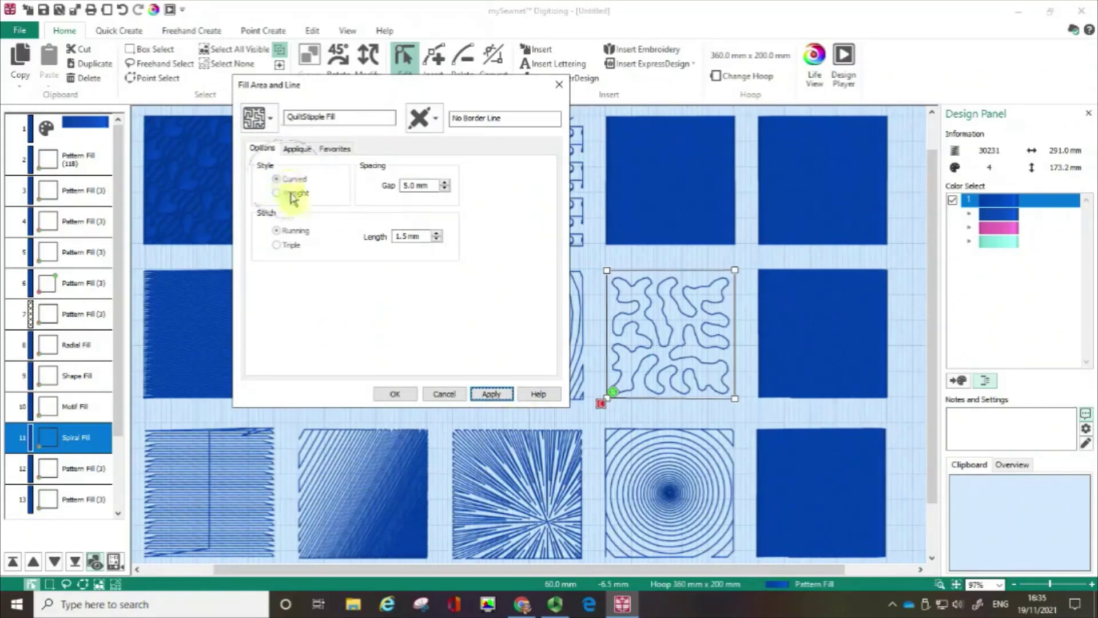
left_click(293, 196)
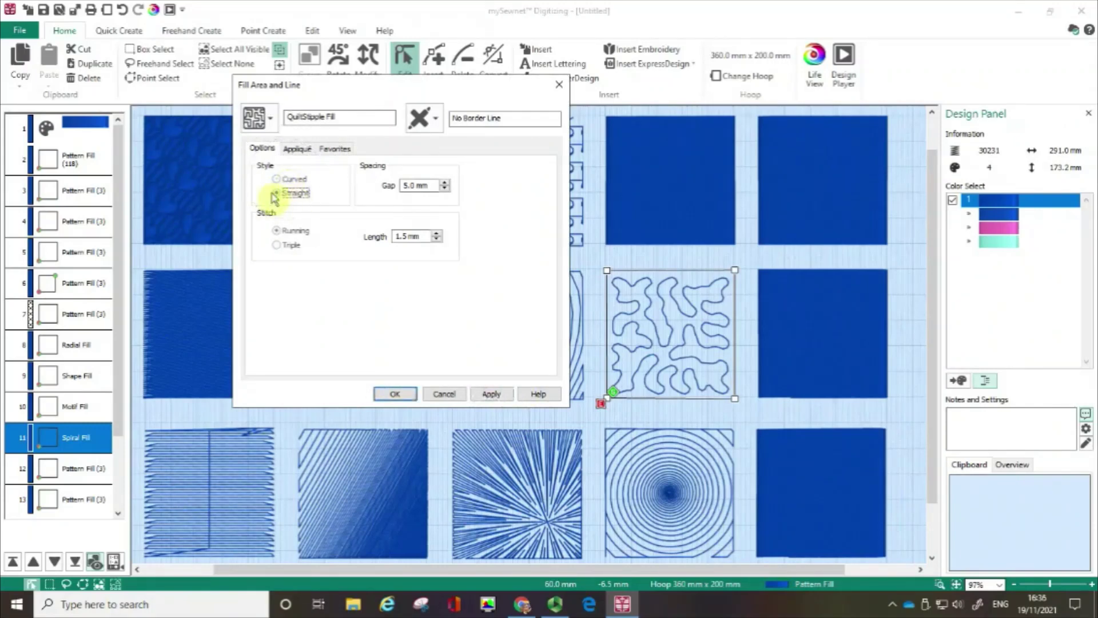
left_click(501, 396)
left_click(493, 394)
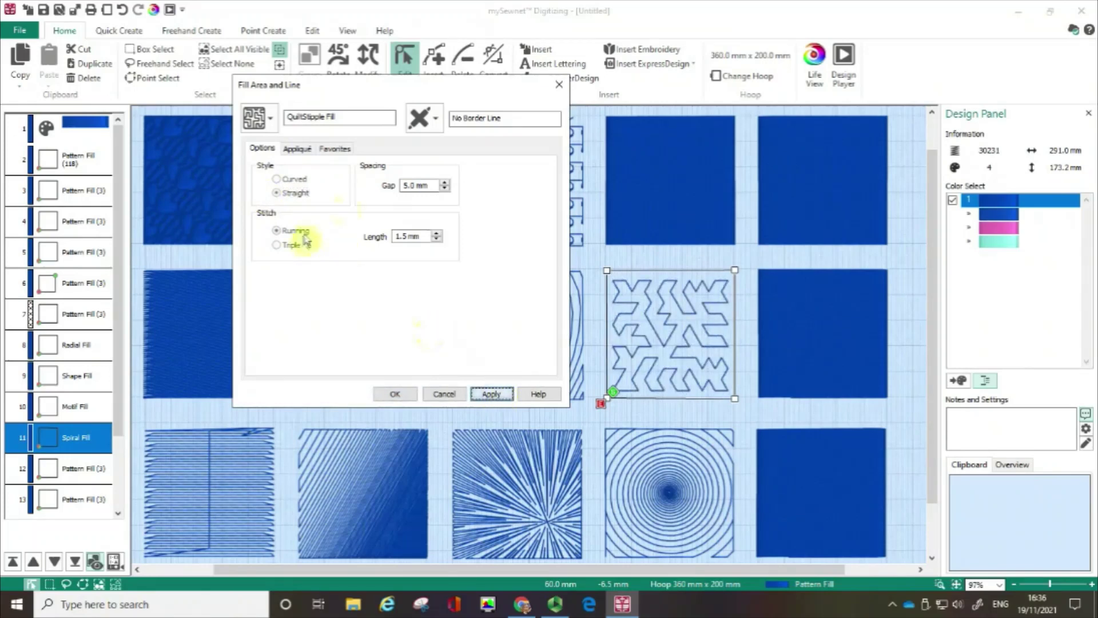
Lower the stipple gap to 4.0 mm, return to Curved style, and confirm
left_click(445, 186)
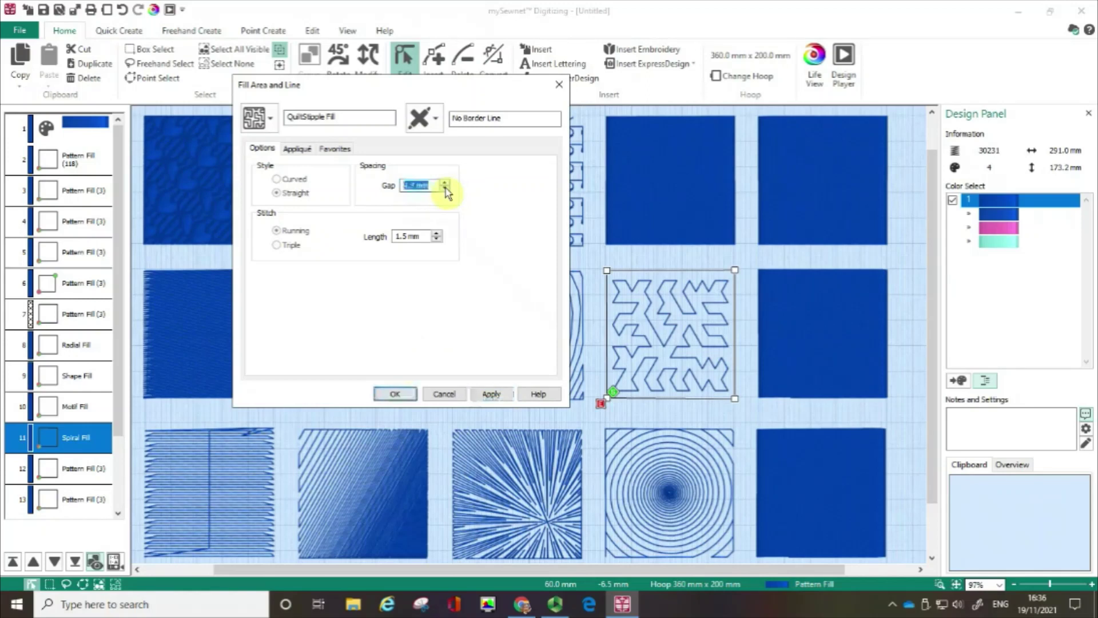
left_click(445, 189)
left_click(445, 188)
left_click(496, 394)
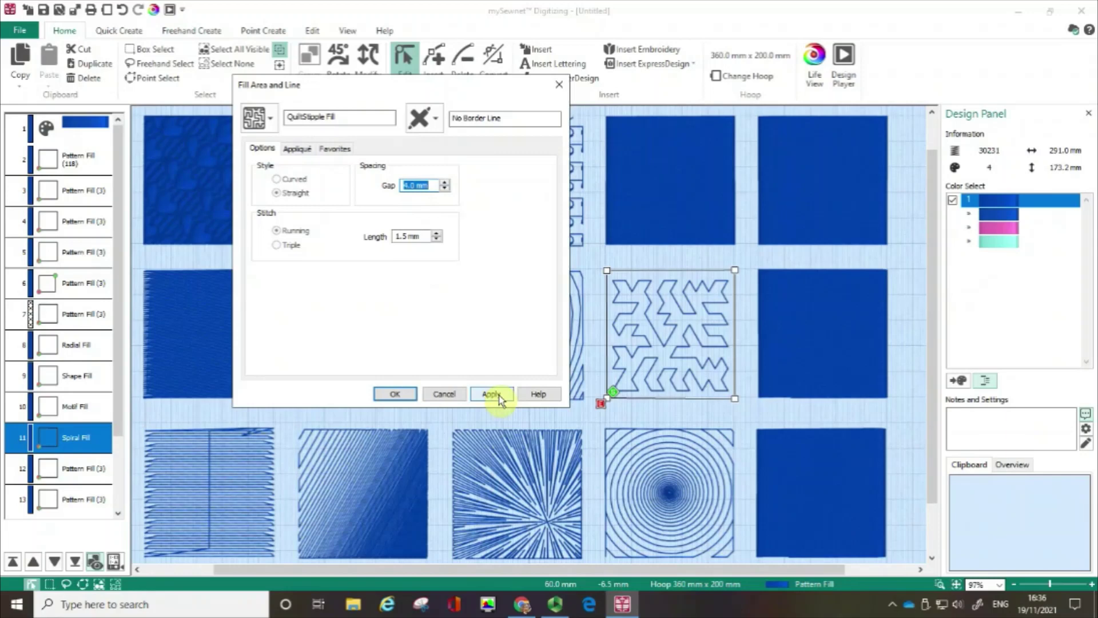
left_click(278, 180)
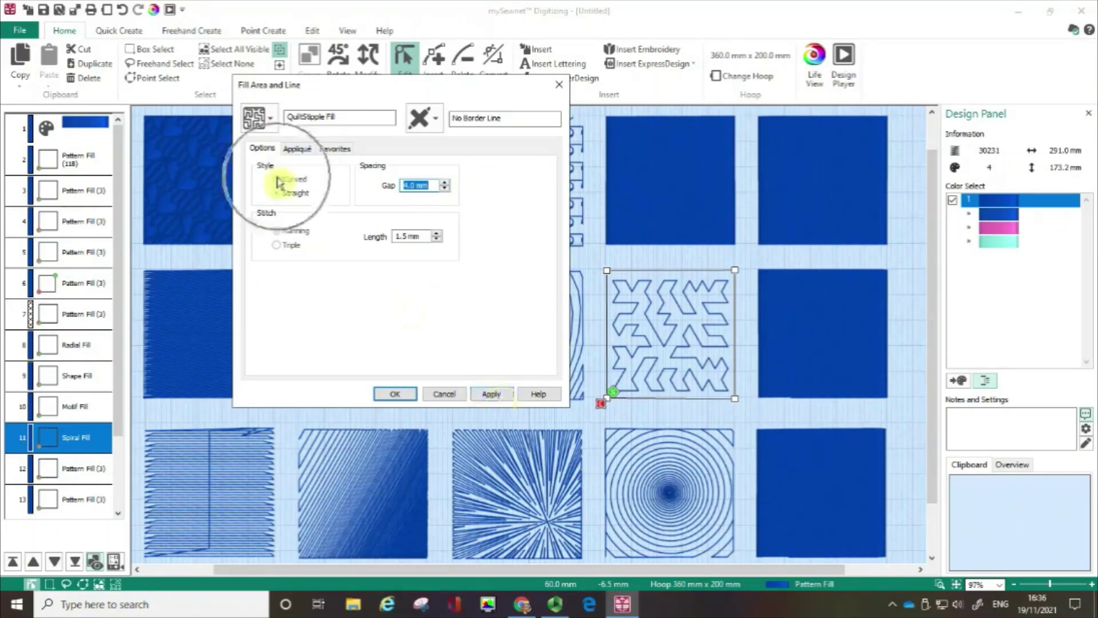
left_click(491, 394)
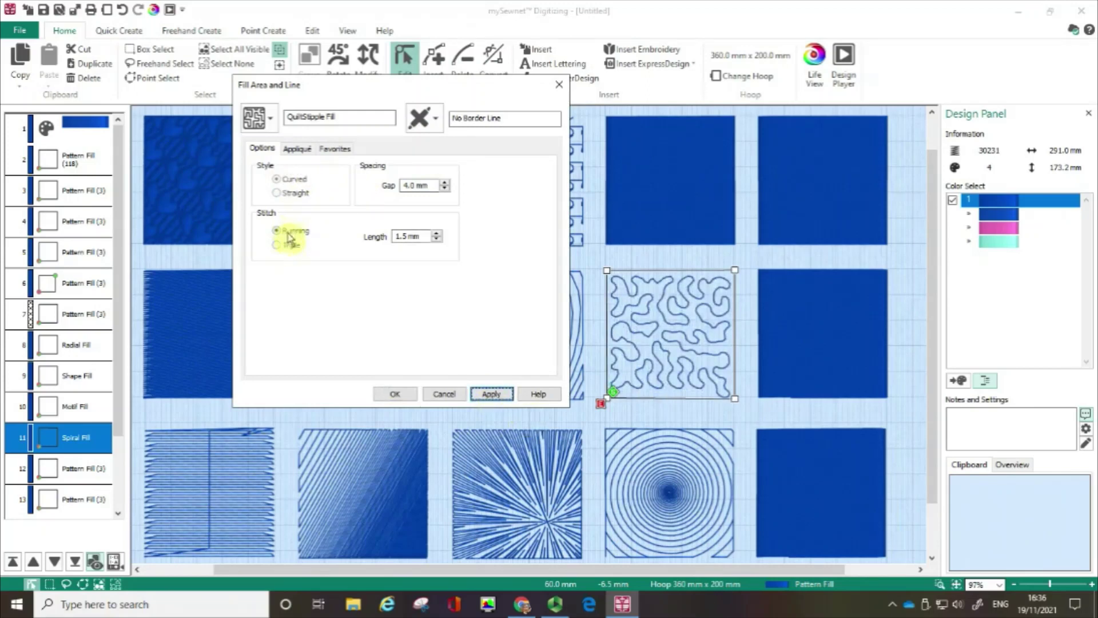
left_click(288, 240)
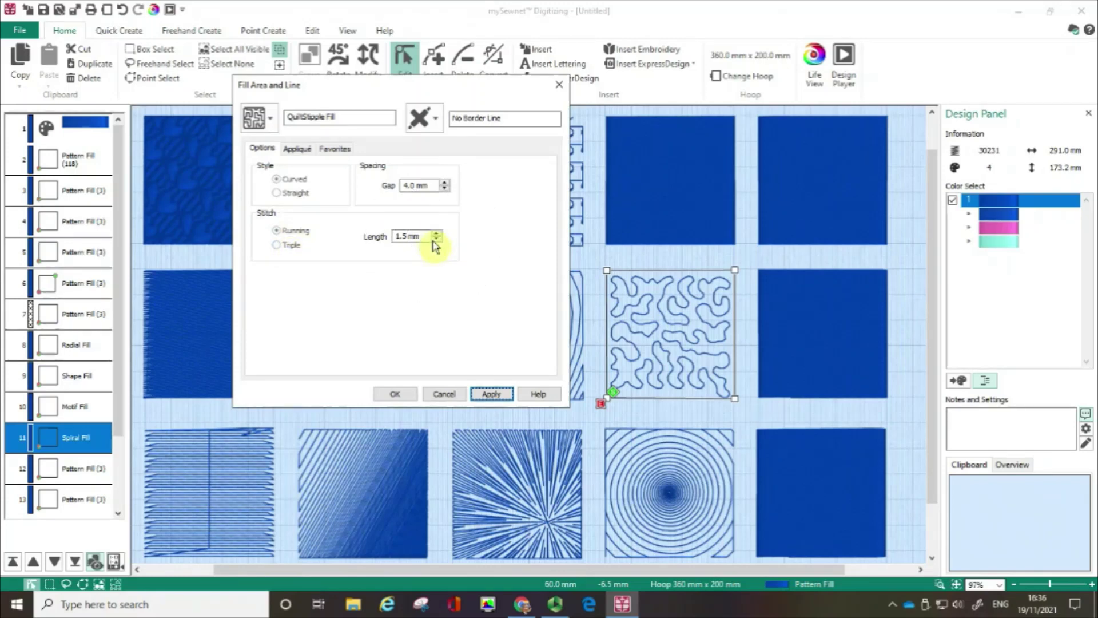
left_click(403, 401)
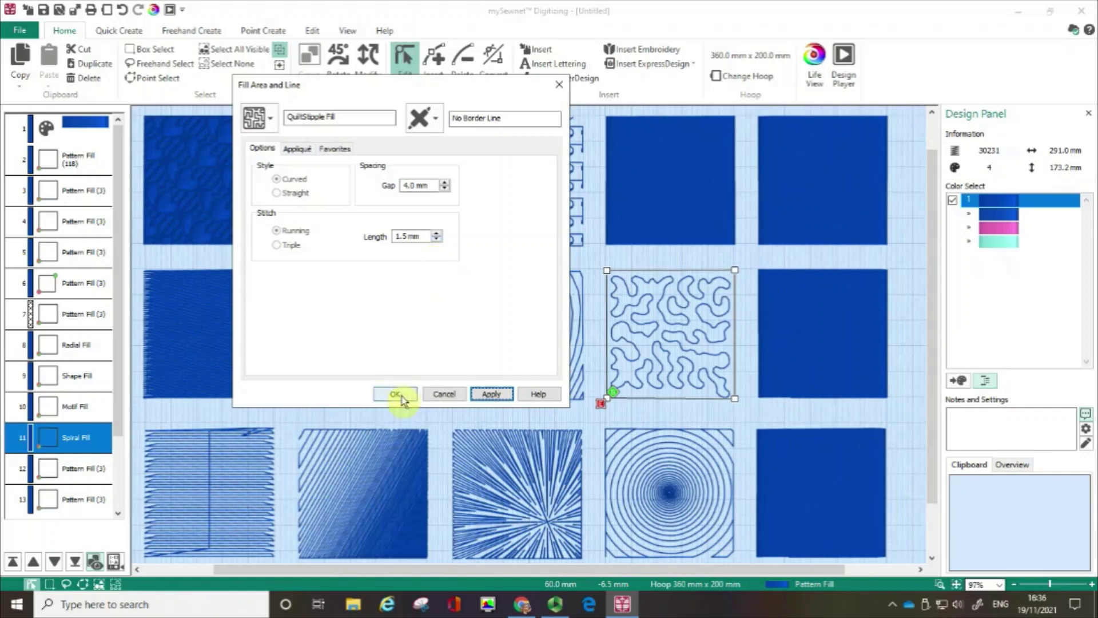
left_click(404, 400)
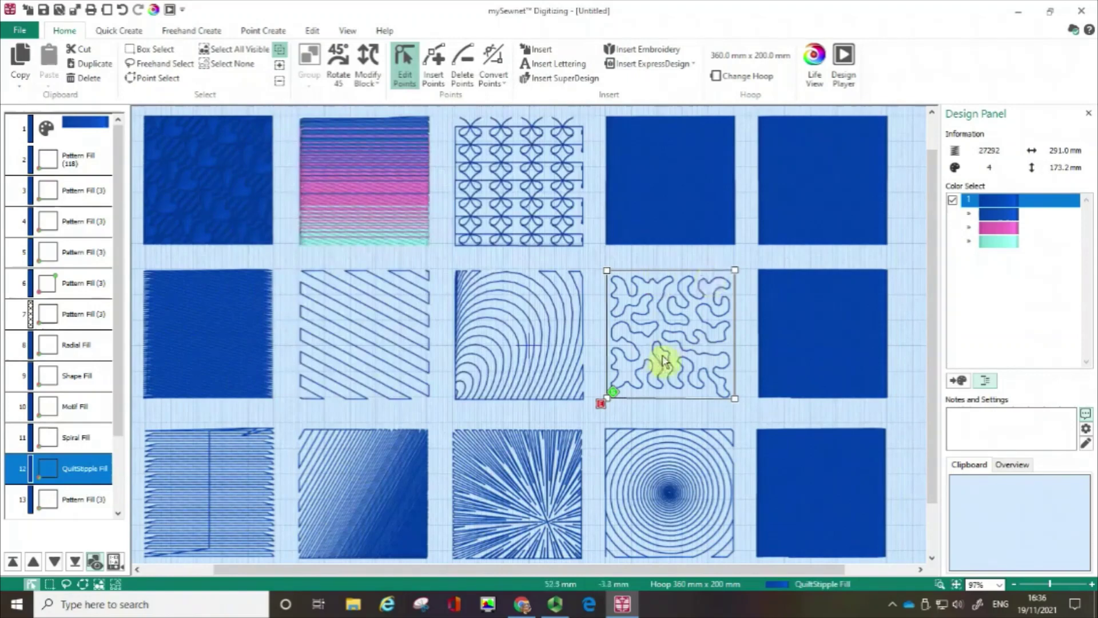
Change the top-row fourth square's fill type to Contour Fill and preview it
double_click(666, 215)
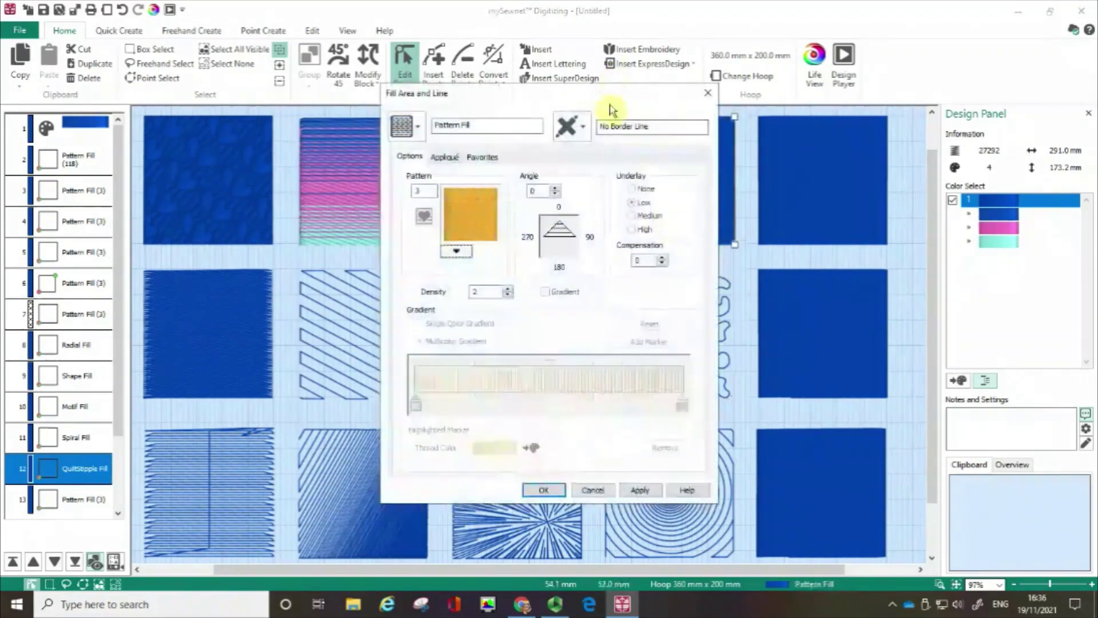
left_click_drag(607, 105, 434, 57)
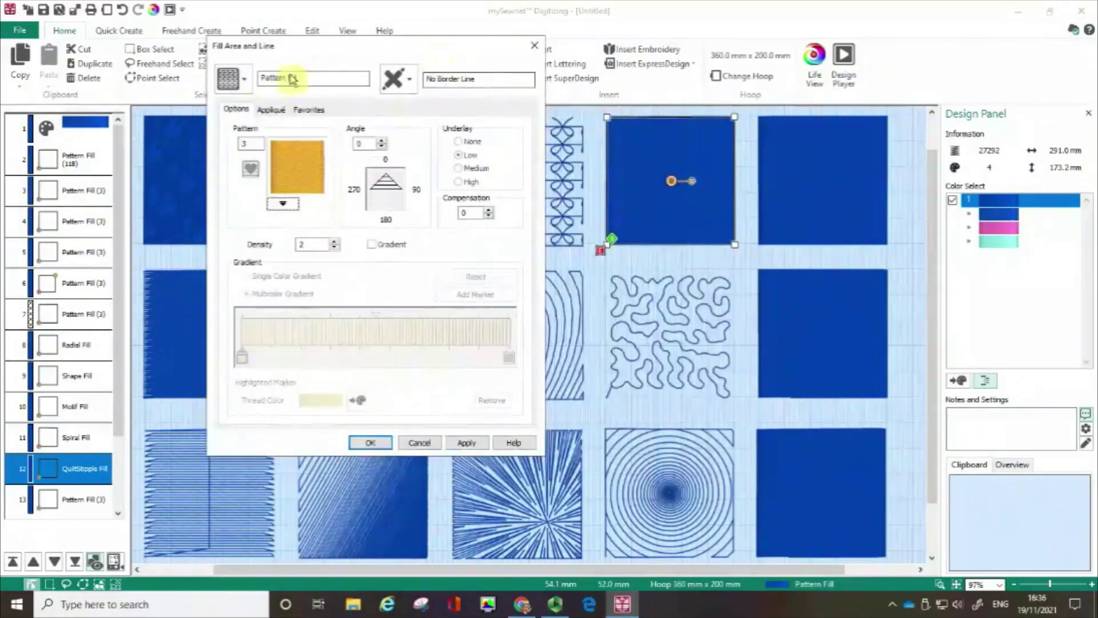
left_click(245, 84)
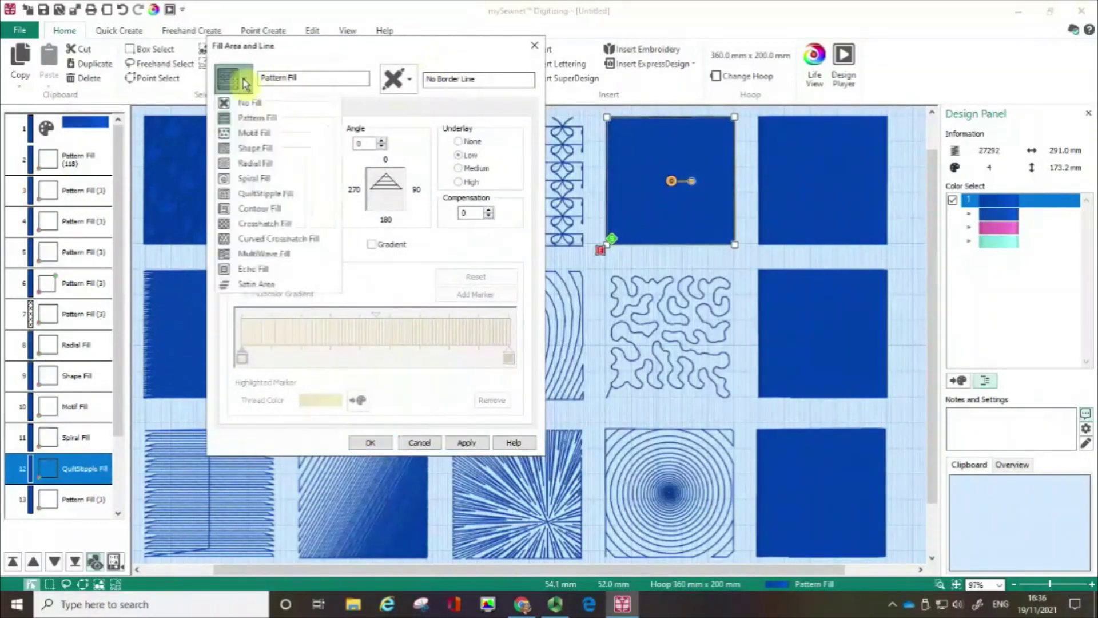
left_click(250, 210)
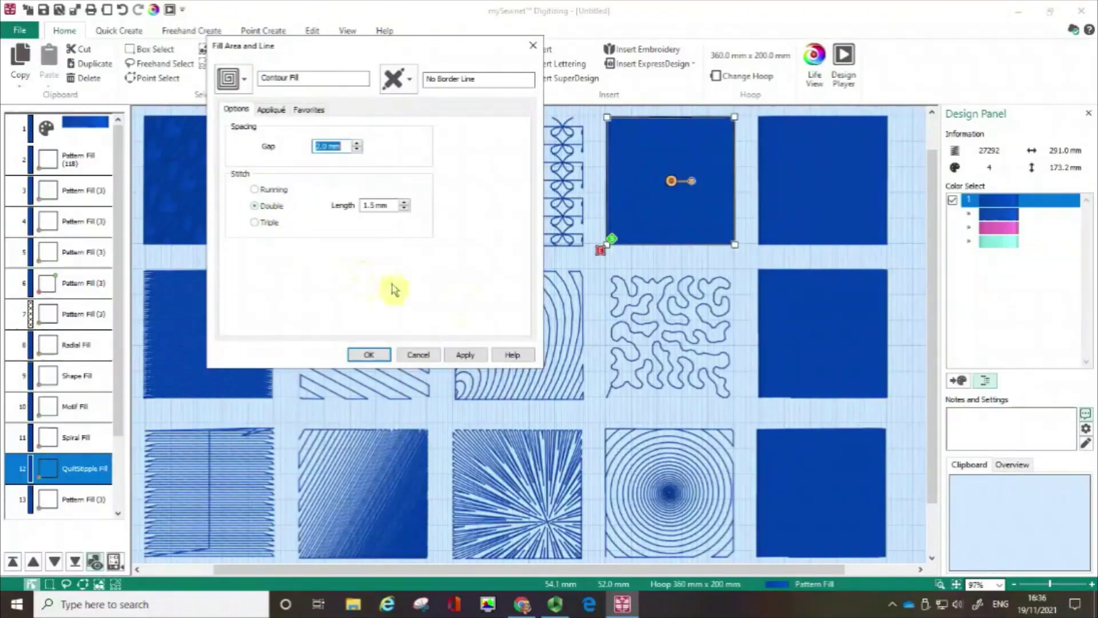
left_click(685, 222)
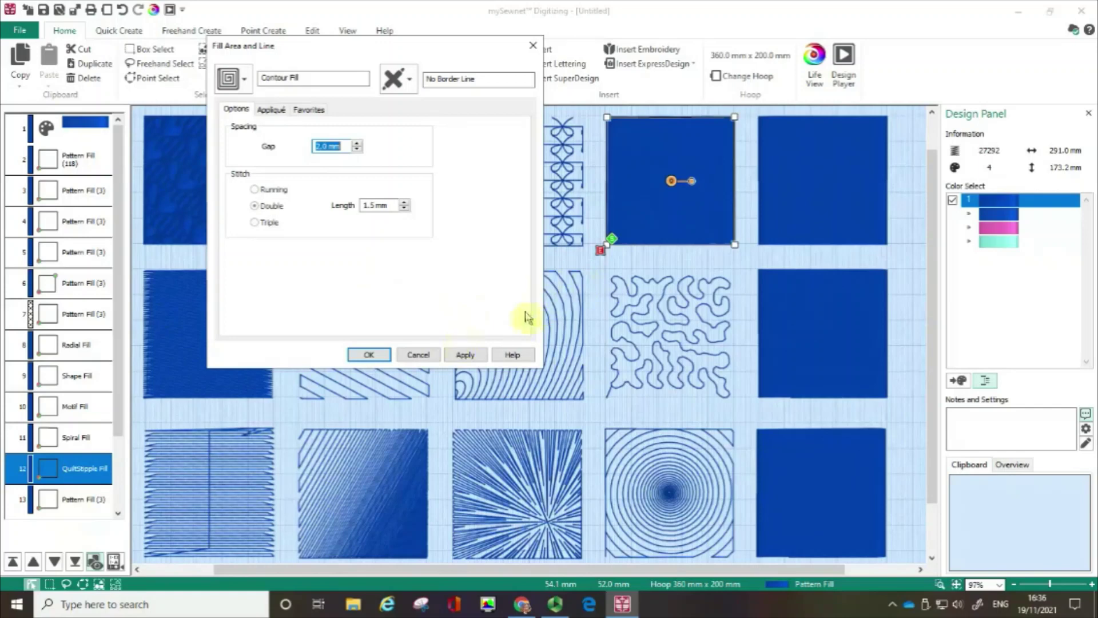
left_click(783, 229)
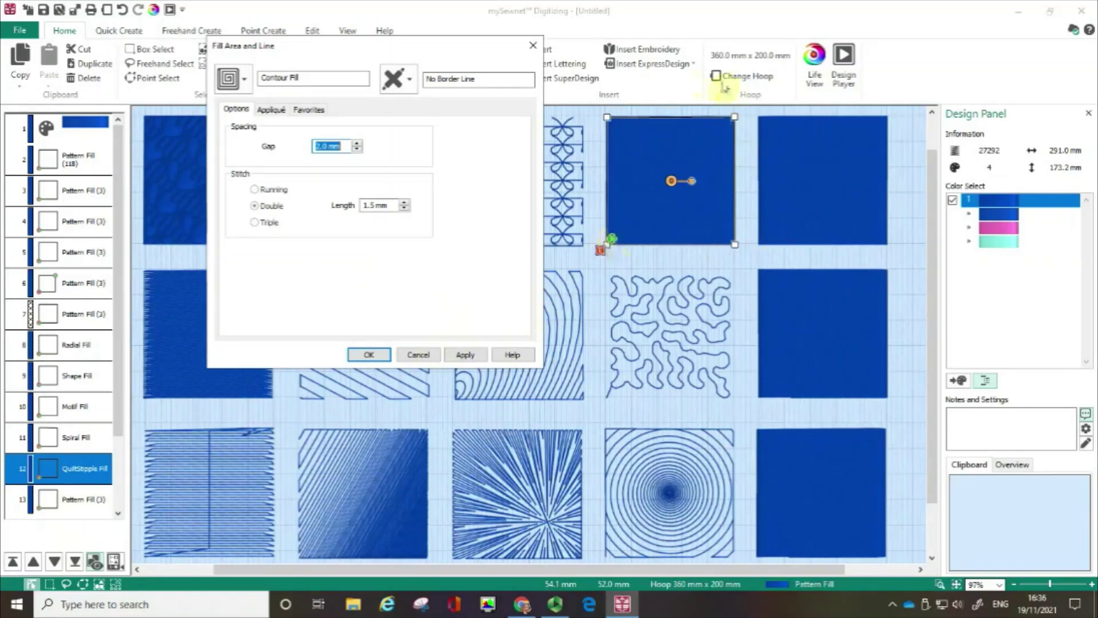
left_click(721, 168)
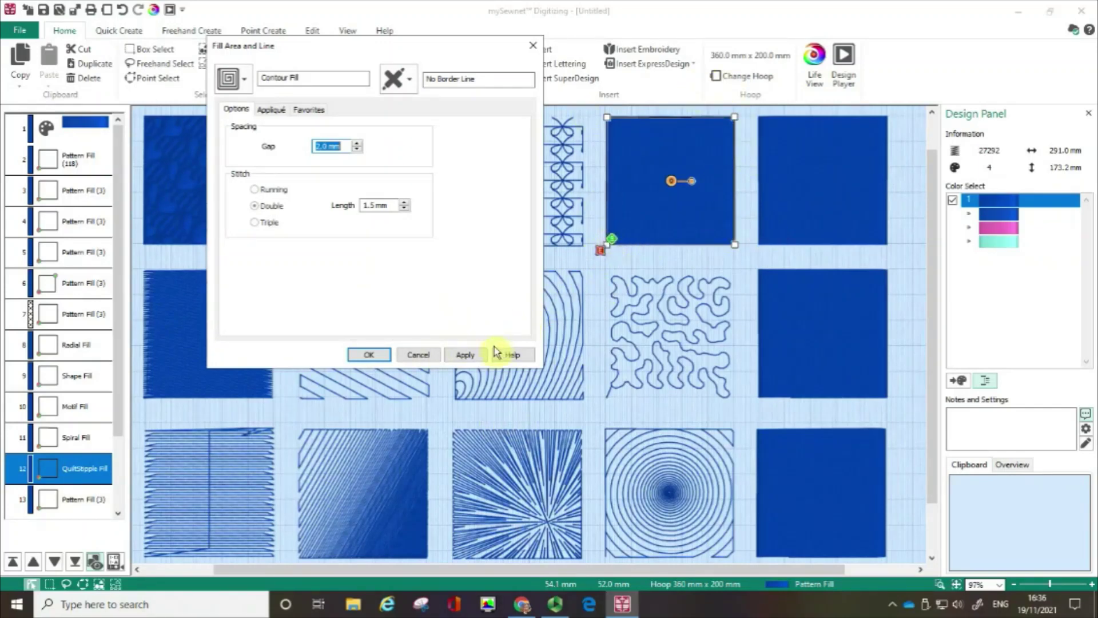
left_click(472, 359)
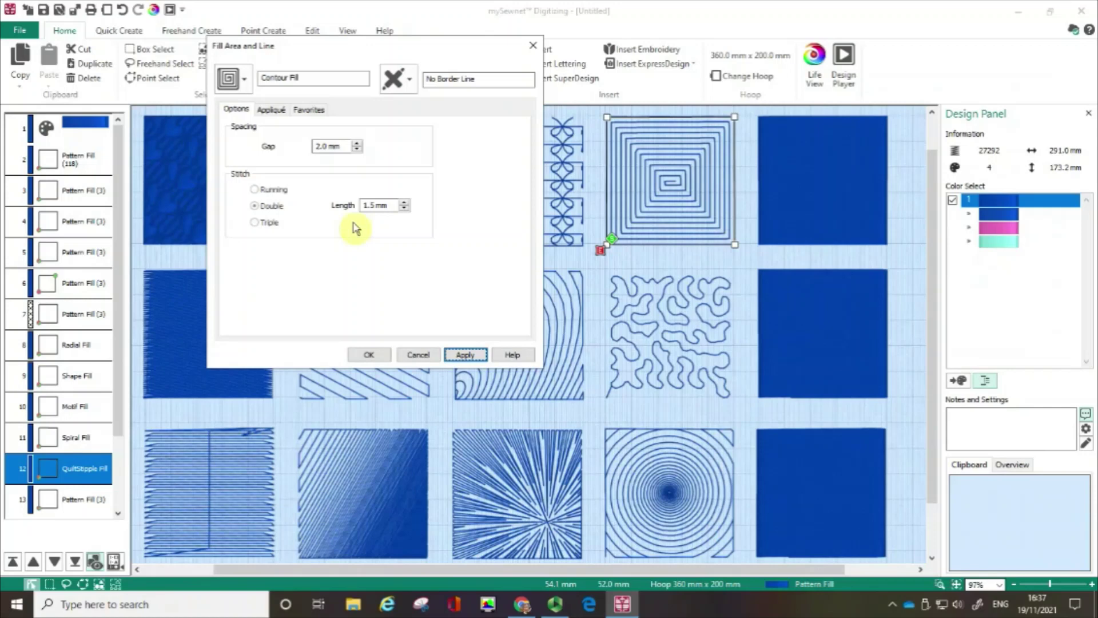
Raise the contour gap to 3.0 mm and confirm the fill
left_click(356, 144)
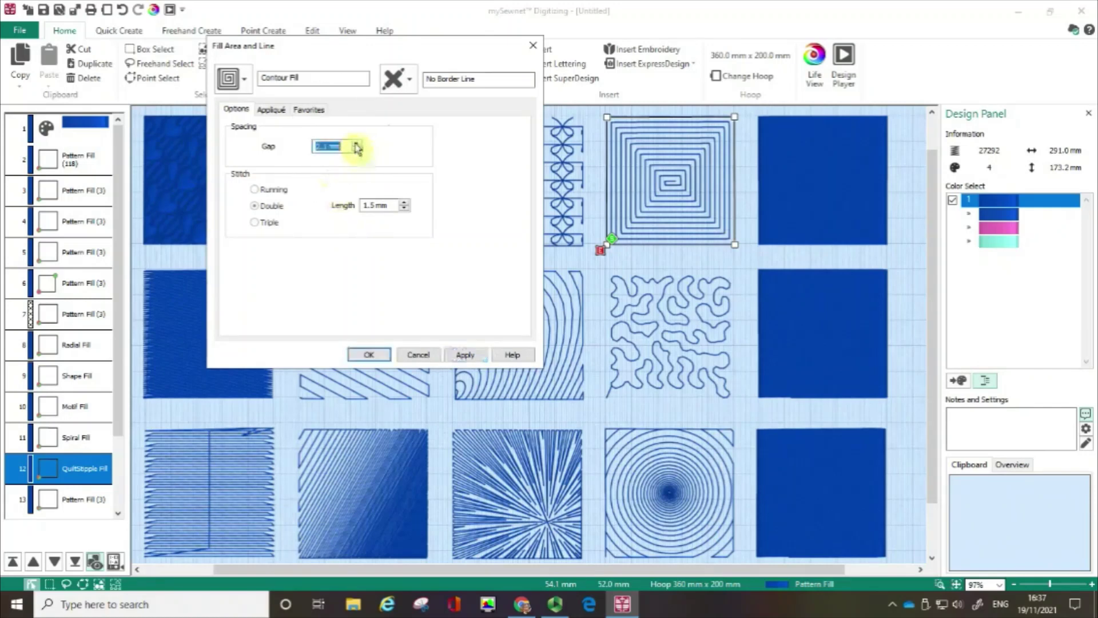
left_click(356, 146)
left_click(465, 355)
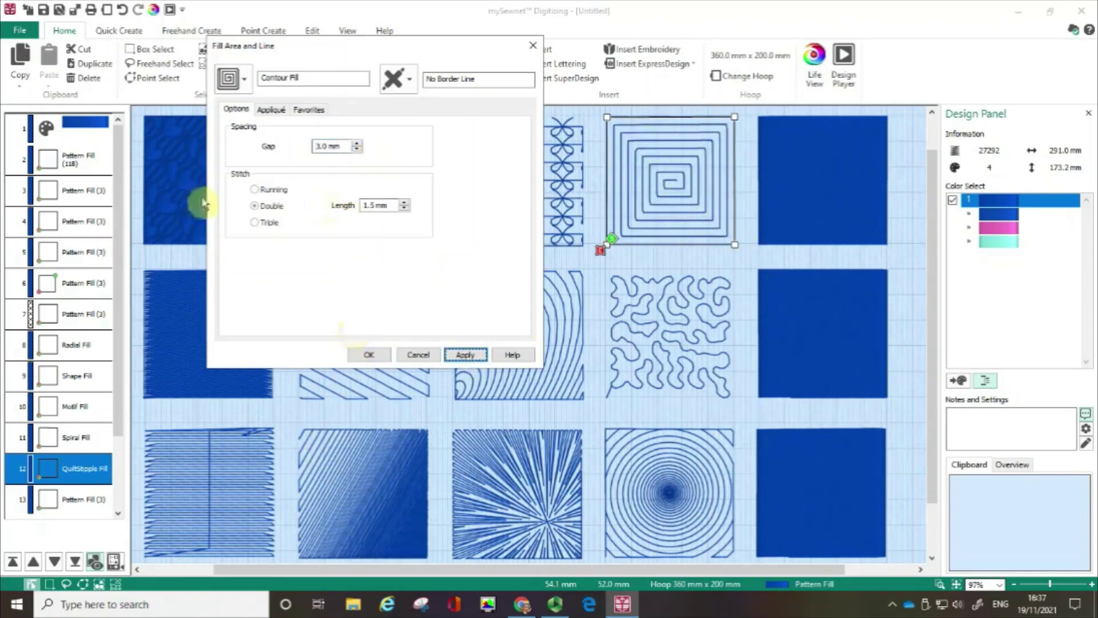
left_click(255, 191)
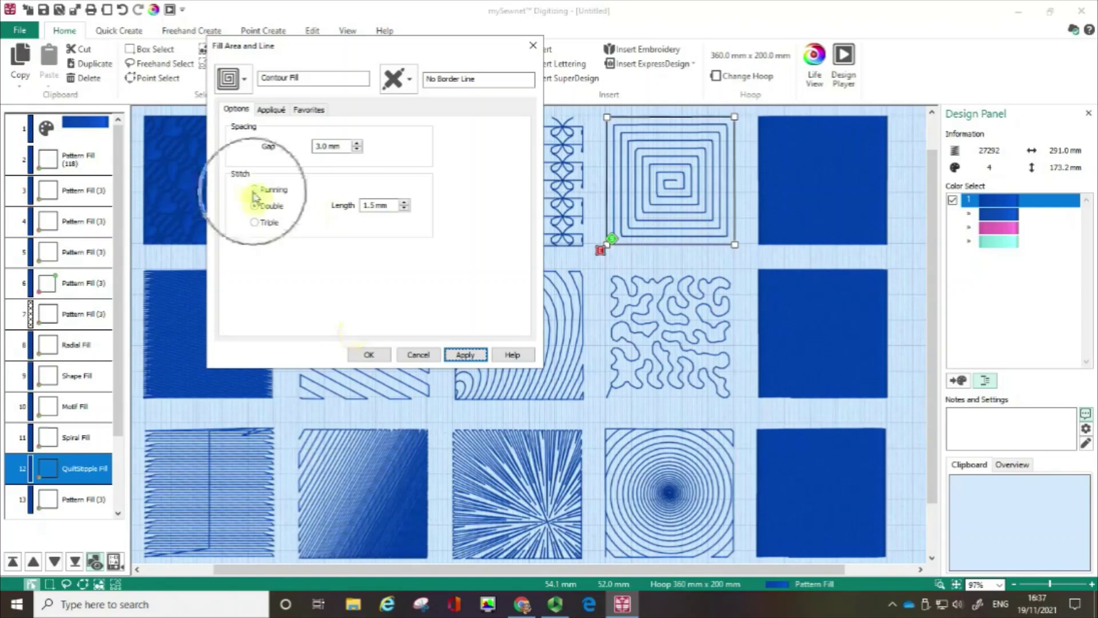
left_click(263, 222)
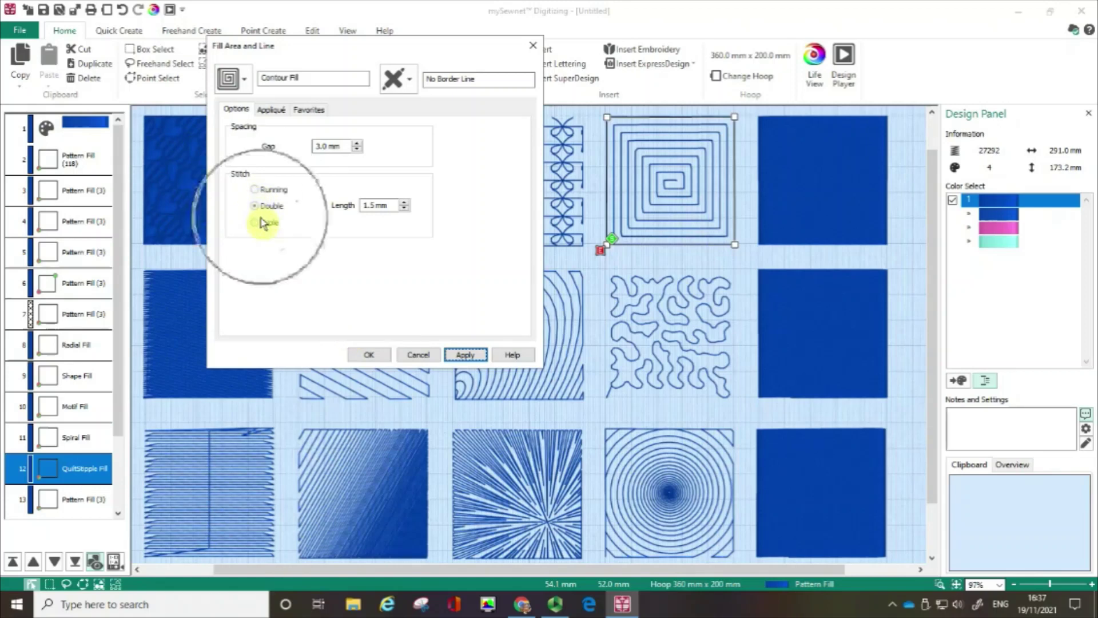
left_click(371, 355)
Switch the top-right square's fill type to Crosshatch Fill and preview it
double_click(821, 169)
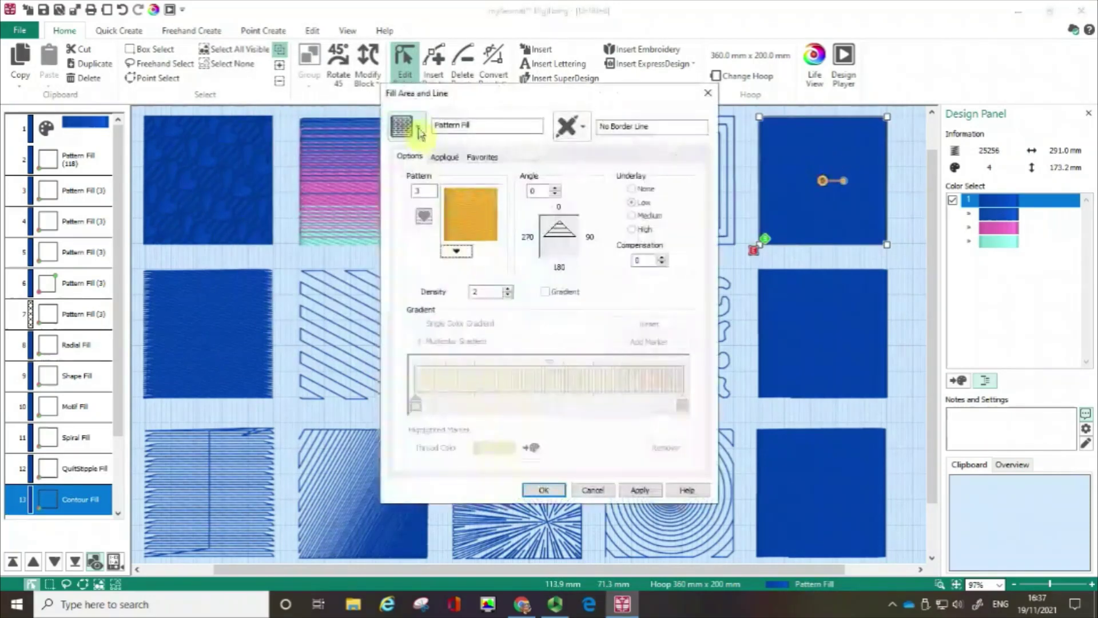
left_click(420, 131)
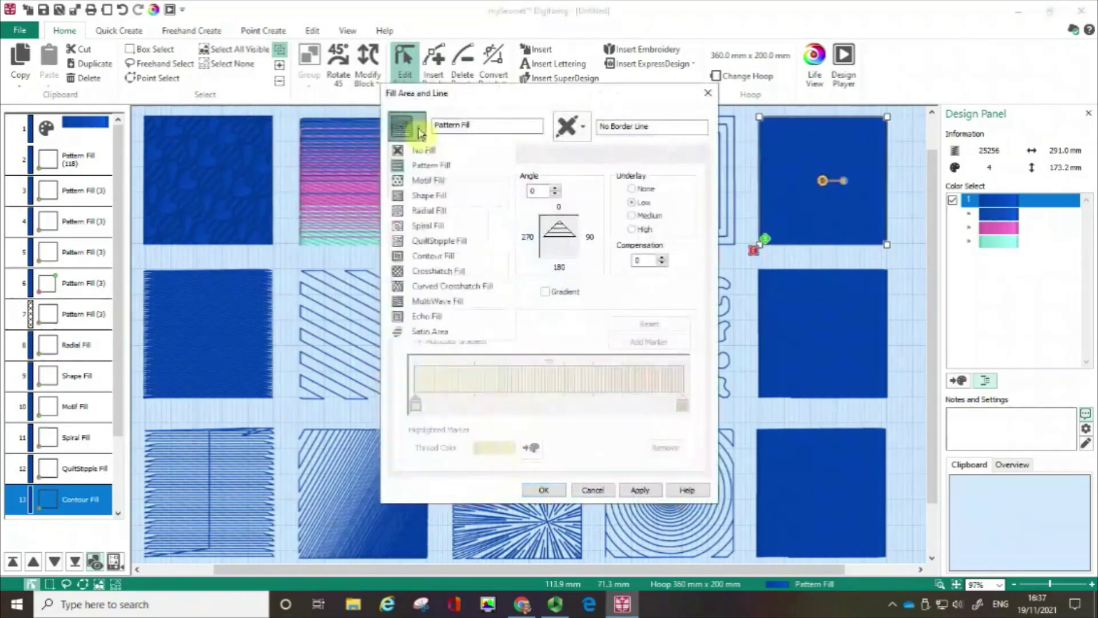
left_click(435, 274)
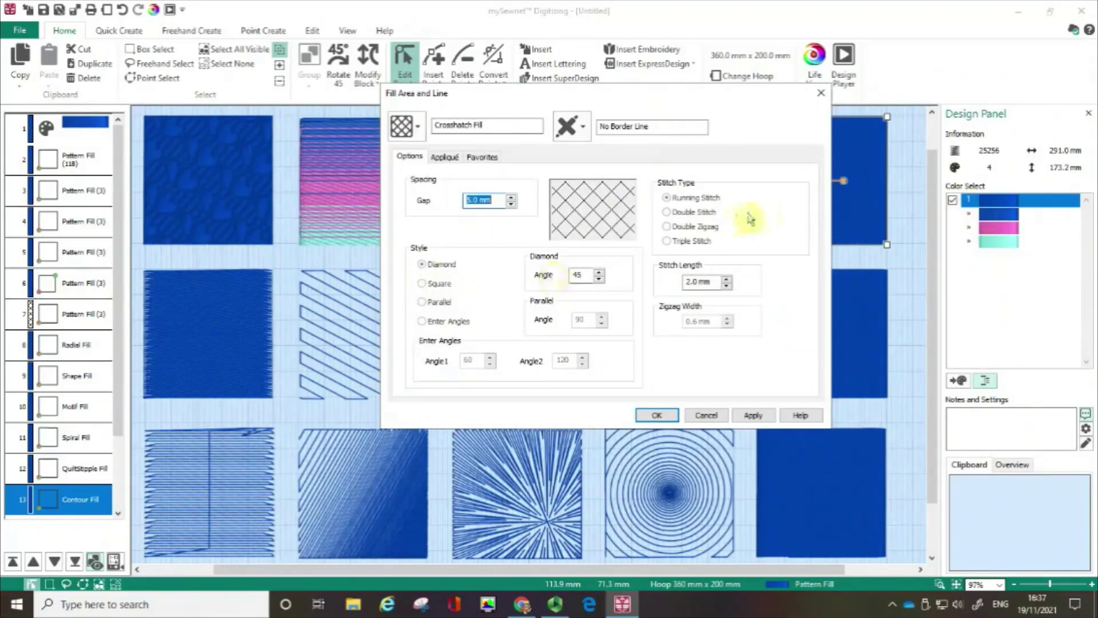
left_click_drag(669, 99, 549, 96)
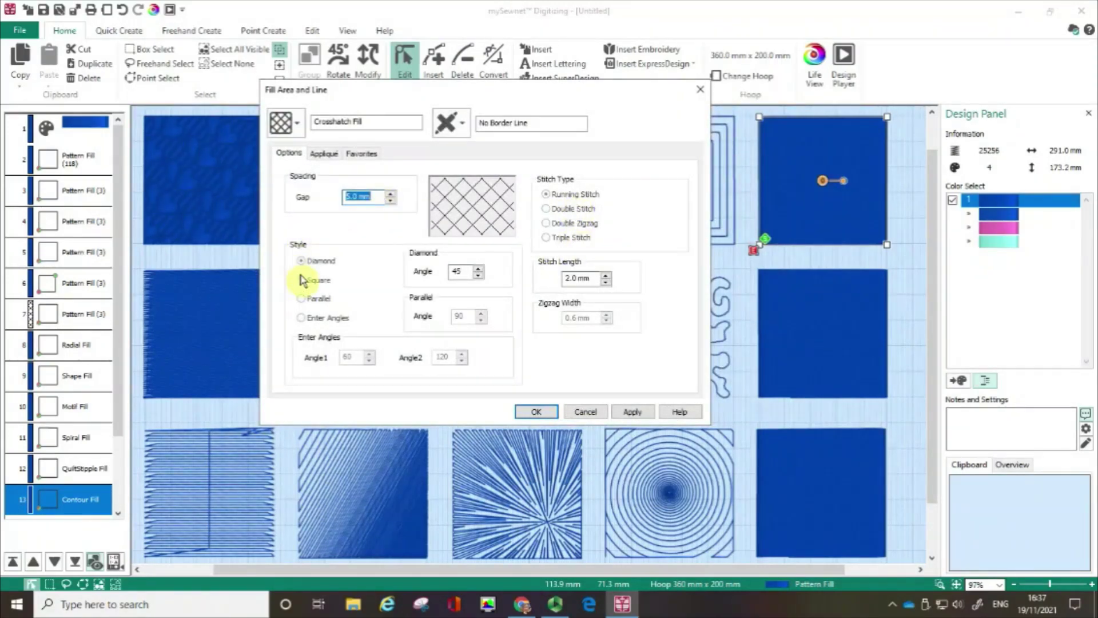
left_click(645, 415)
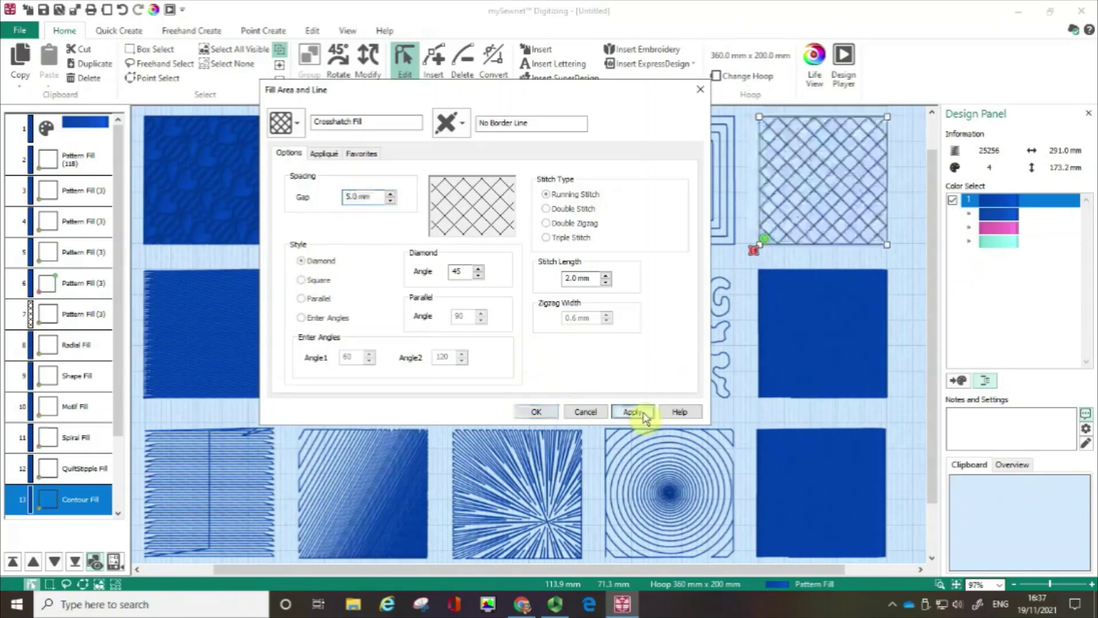
Set the crosshatch to Diamond style with a 56° angle and 5.0 mm gap
left_click(457, 210)
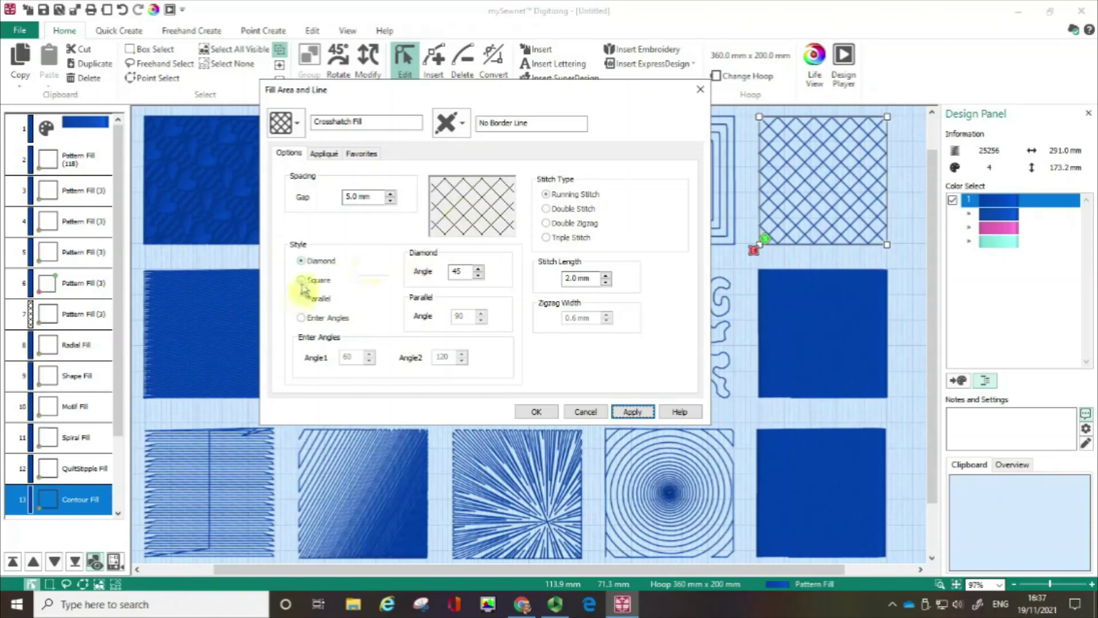
left_click(477, 269)
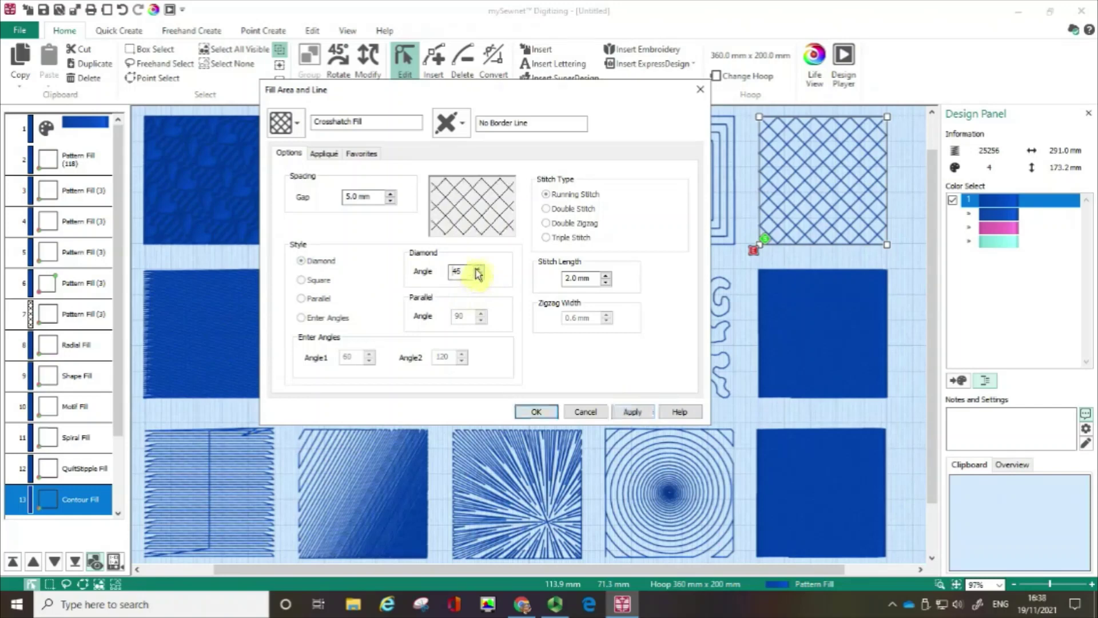
left_click(642, 415)
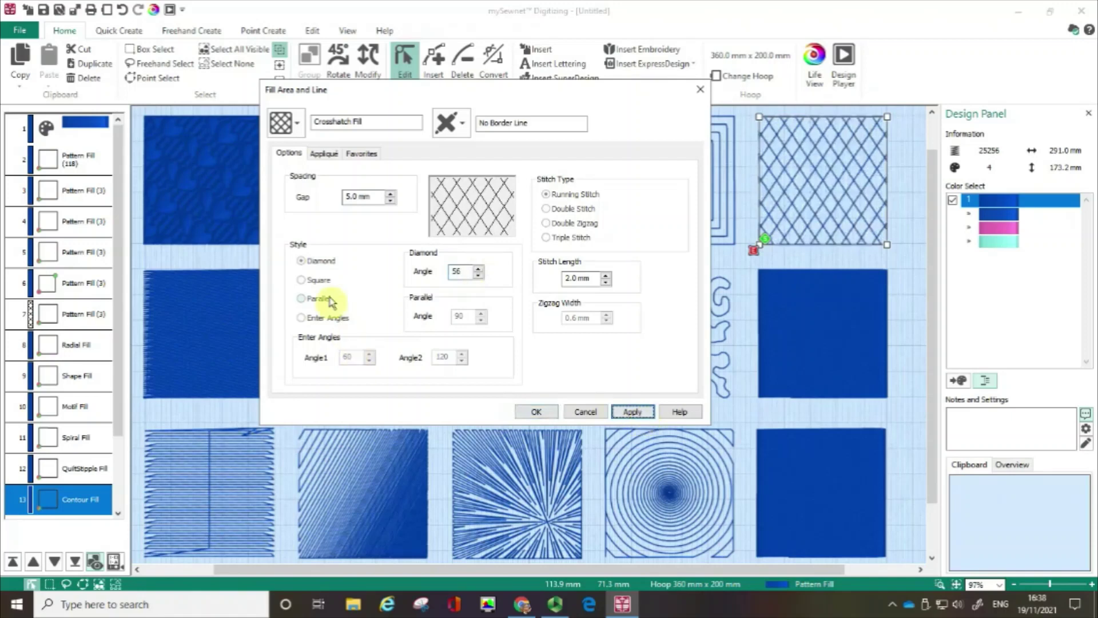
left_click(302, 280)
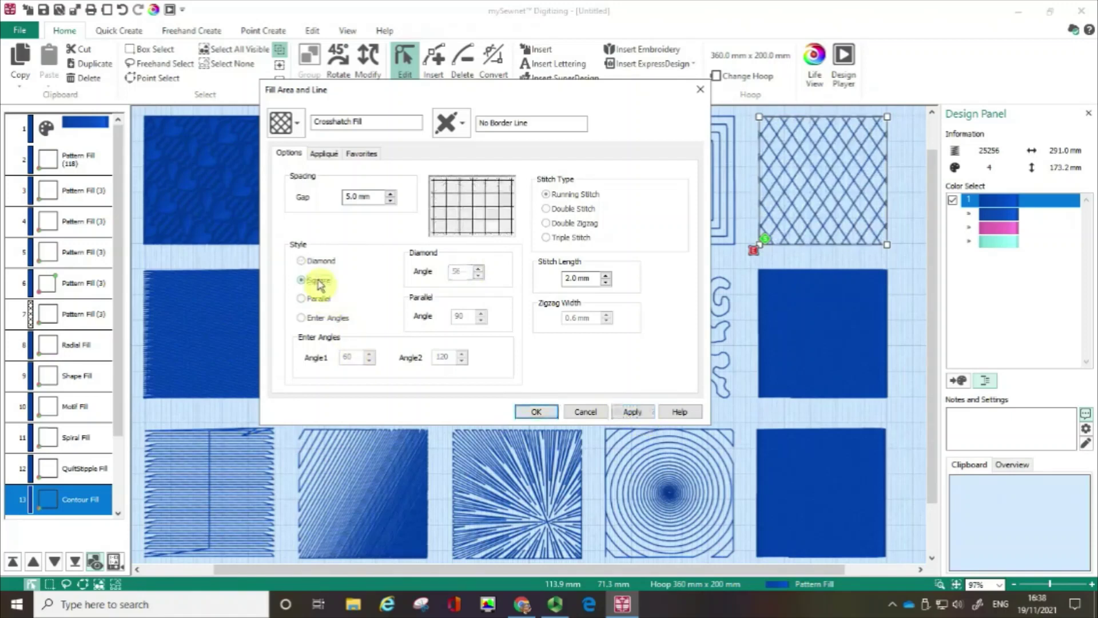
Try the Square and Parallel crosshatch styles on the top-right block
left_click(642, 411)
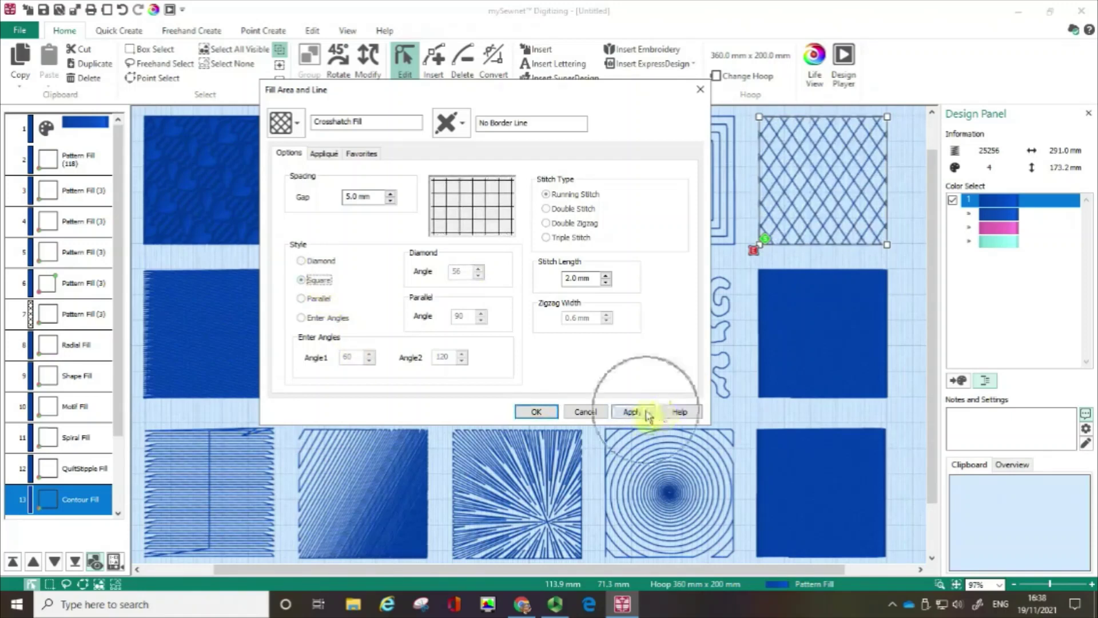
left_click(314, 299)
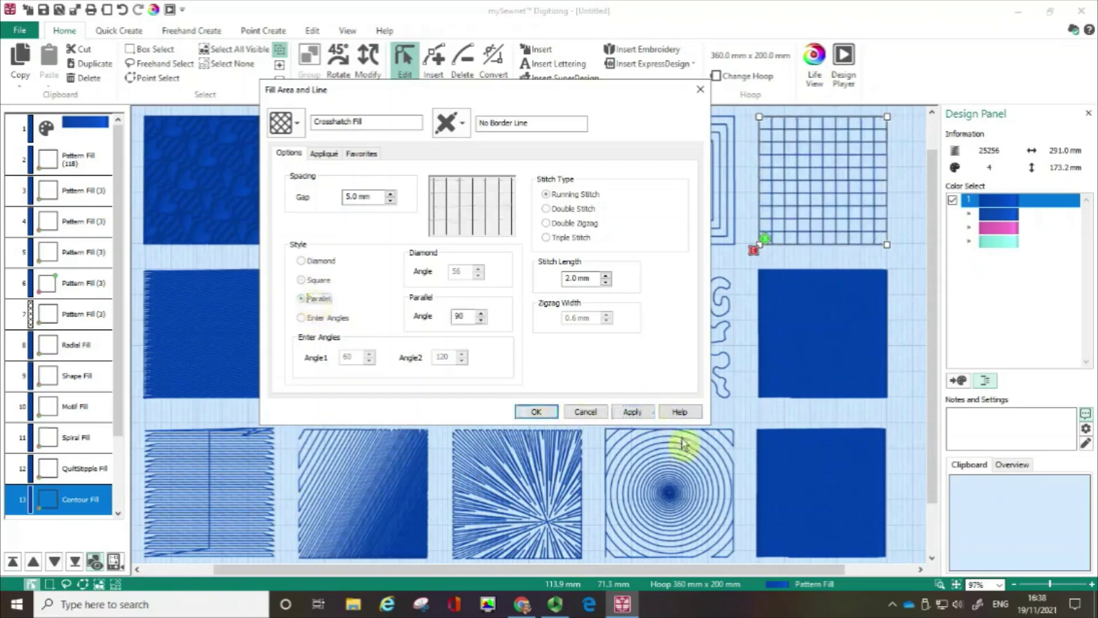
left_click(641, 414)
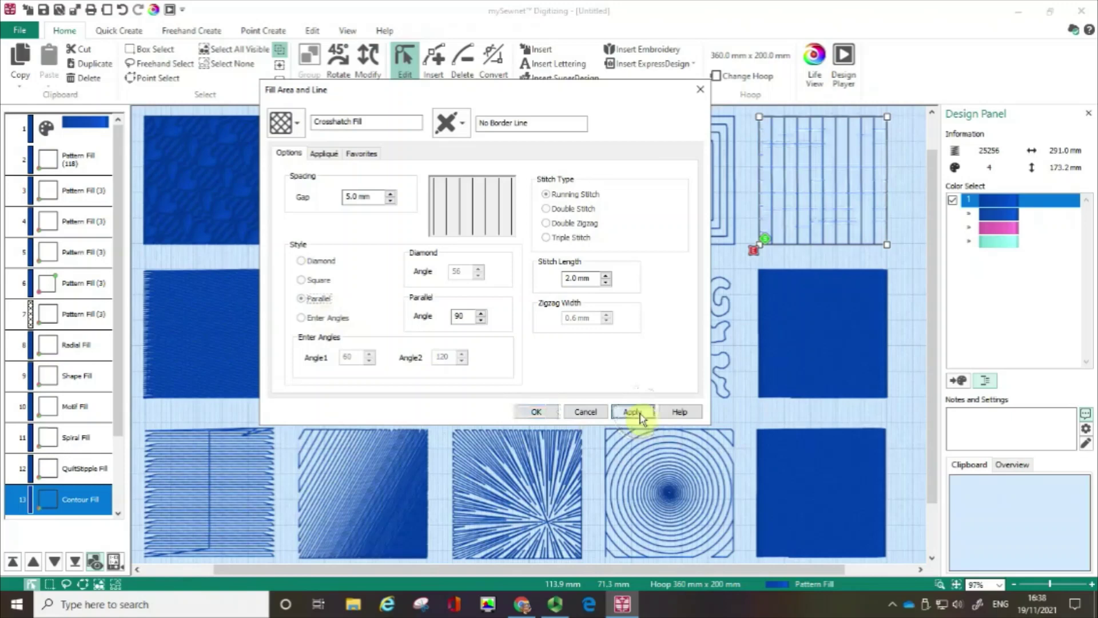
Use Enter Angles with Angle1 72° and Angle2 120°, then confirm the crosshatch
left_click(329, 318)
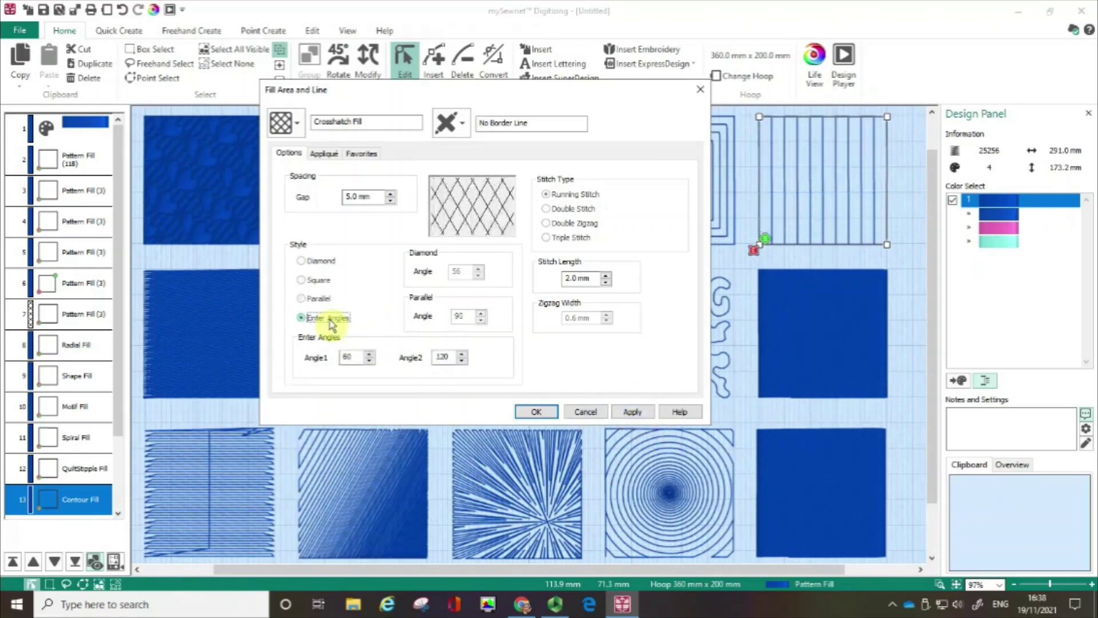
left_click(370, 354)
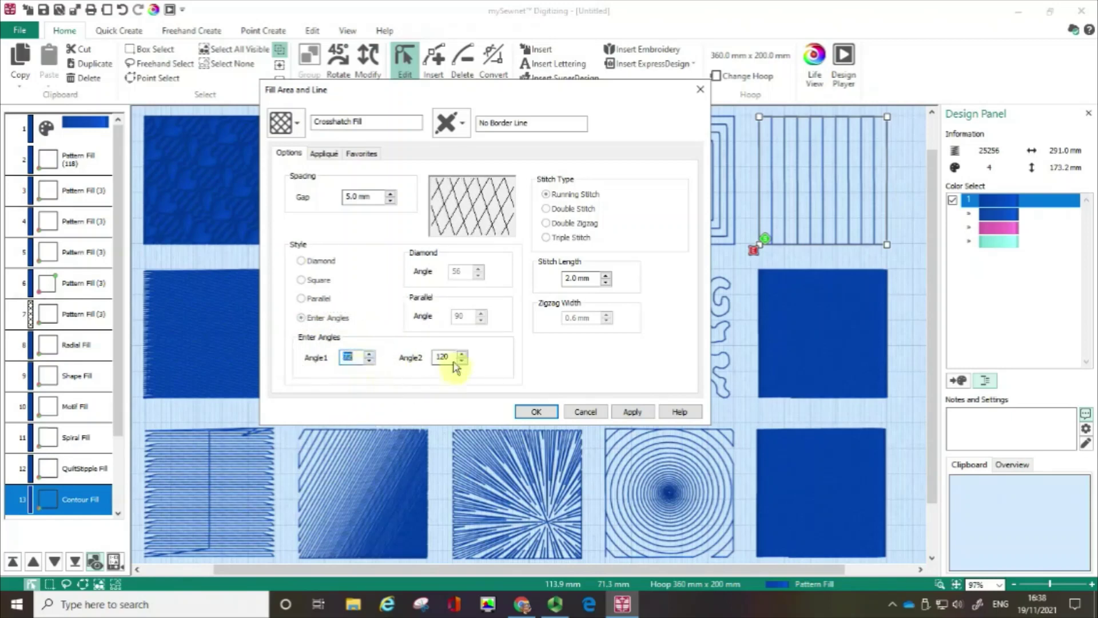
left_click(639, 414)
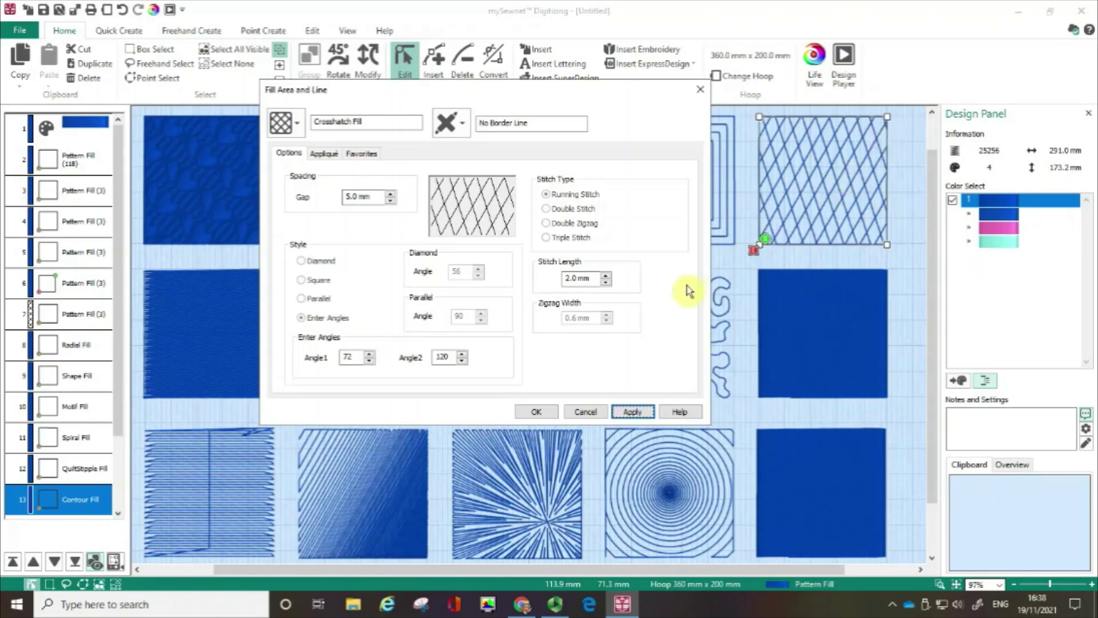
left_click(536, 413)
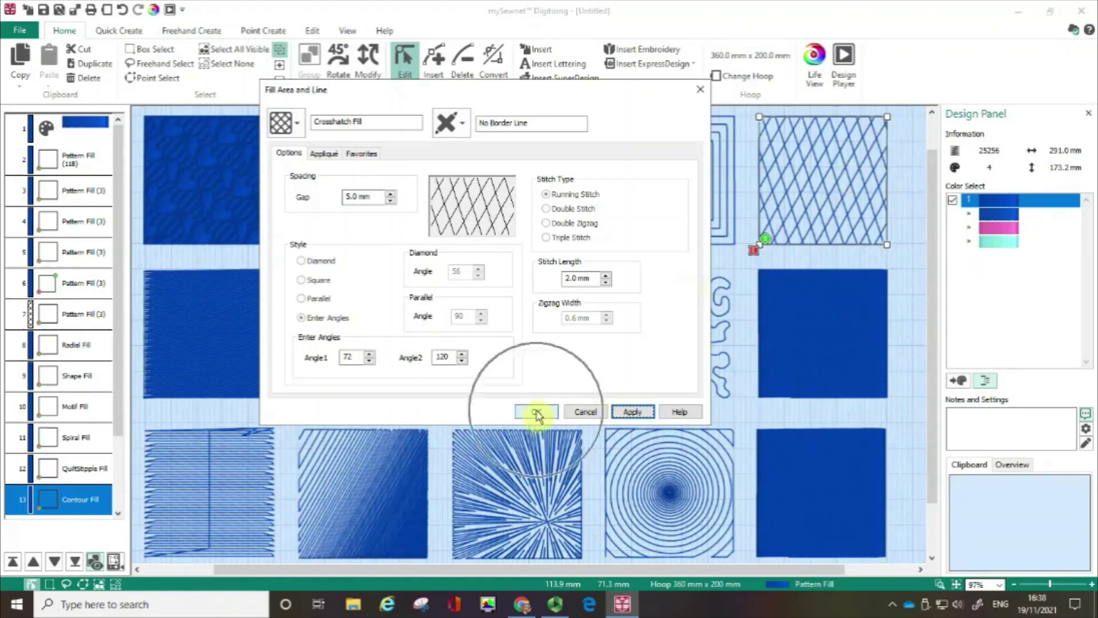
left_click(536, 413)
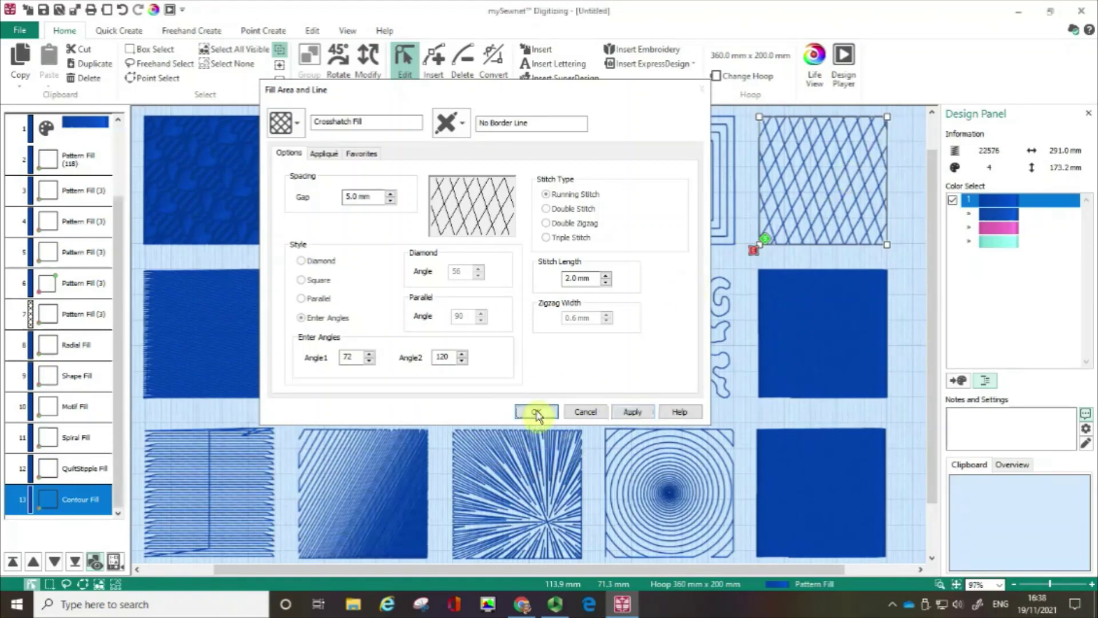
Change the middle-right square to Curved Crosshatch Fill with a 4.0 mm gap
left_click(822, 337)
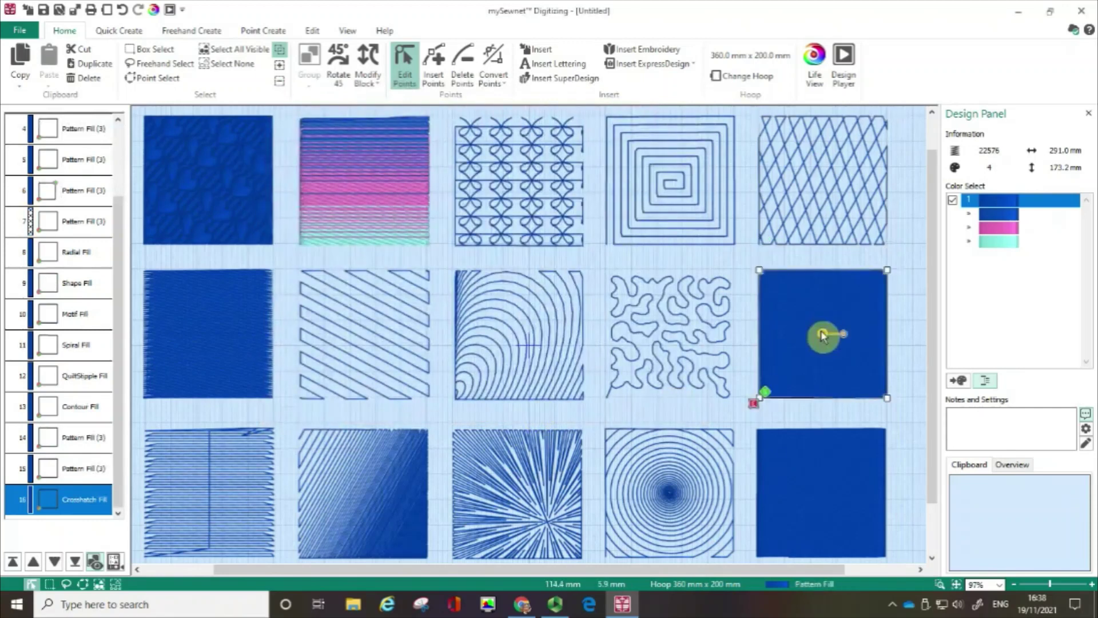
double_click(821, 336)
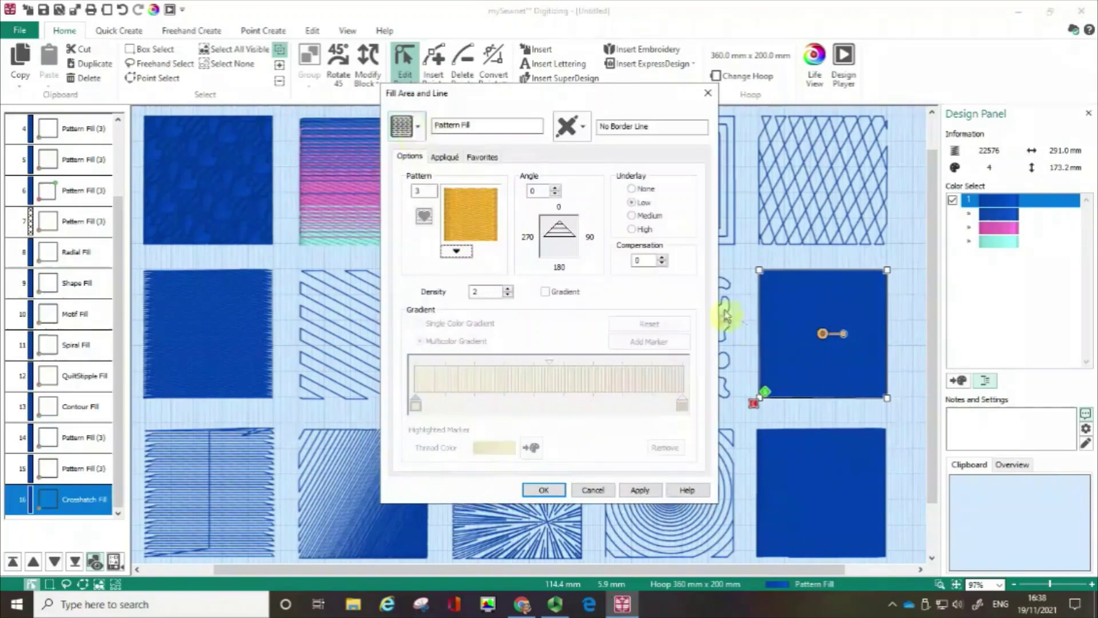
left_click(422, 127)
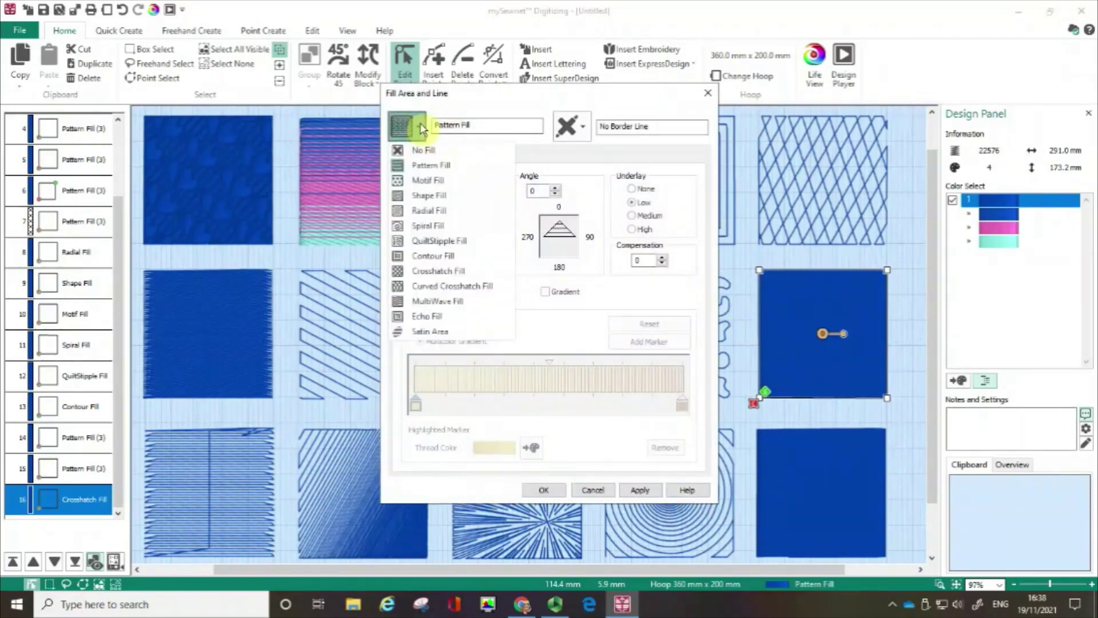
left_click(430, 287)
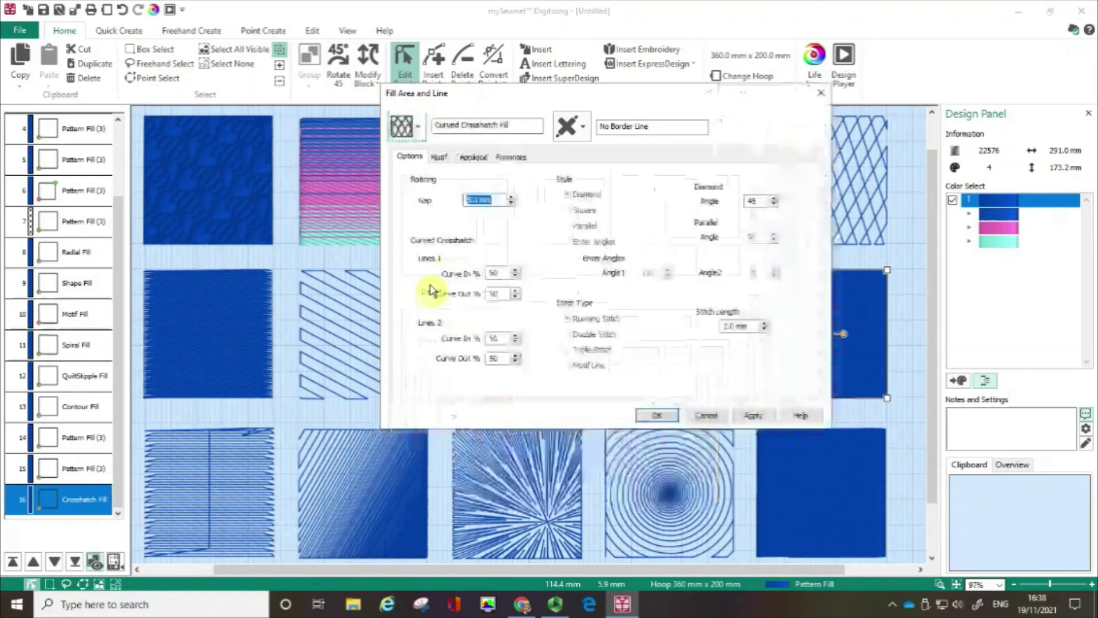
left_click_drag(670, 95, 360, 77)
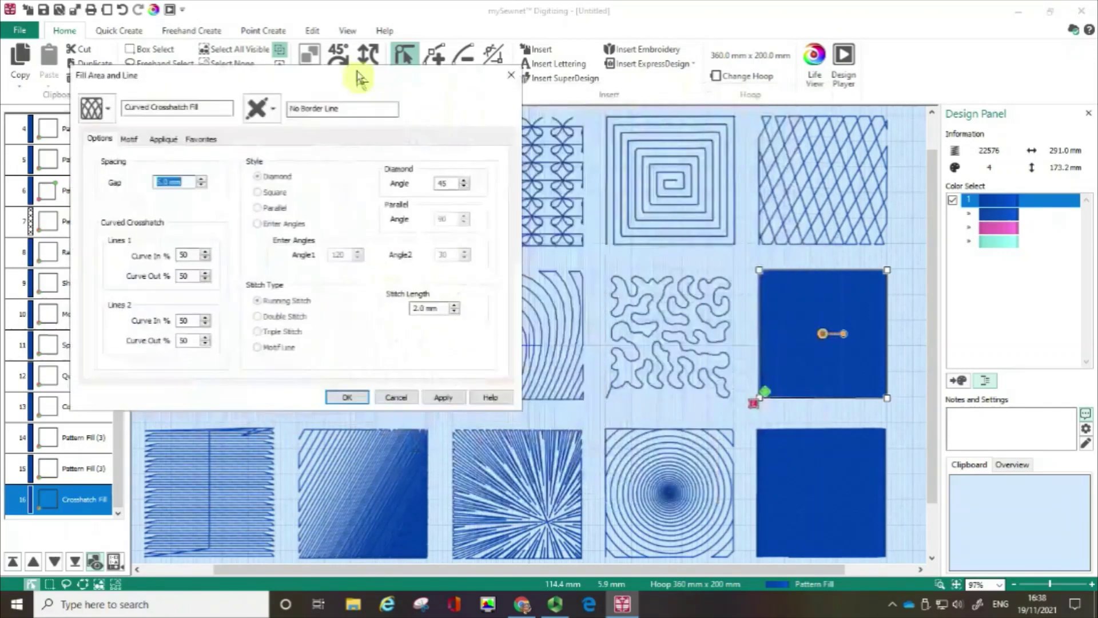
left_click(442, 398)
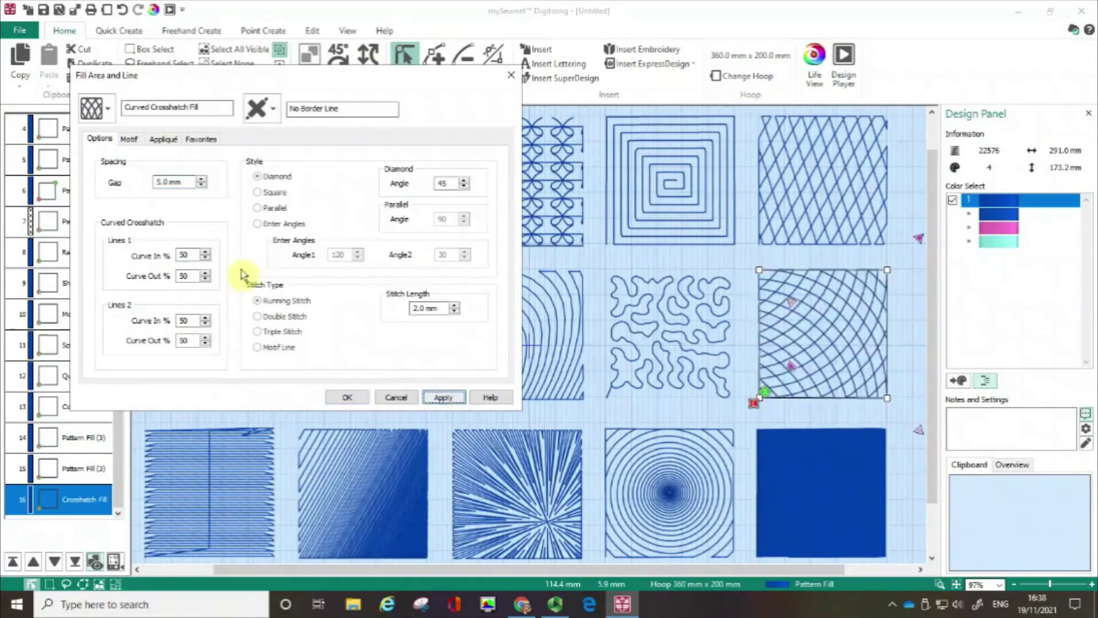
left_click(201, 179)
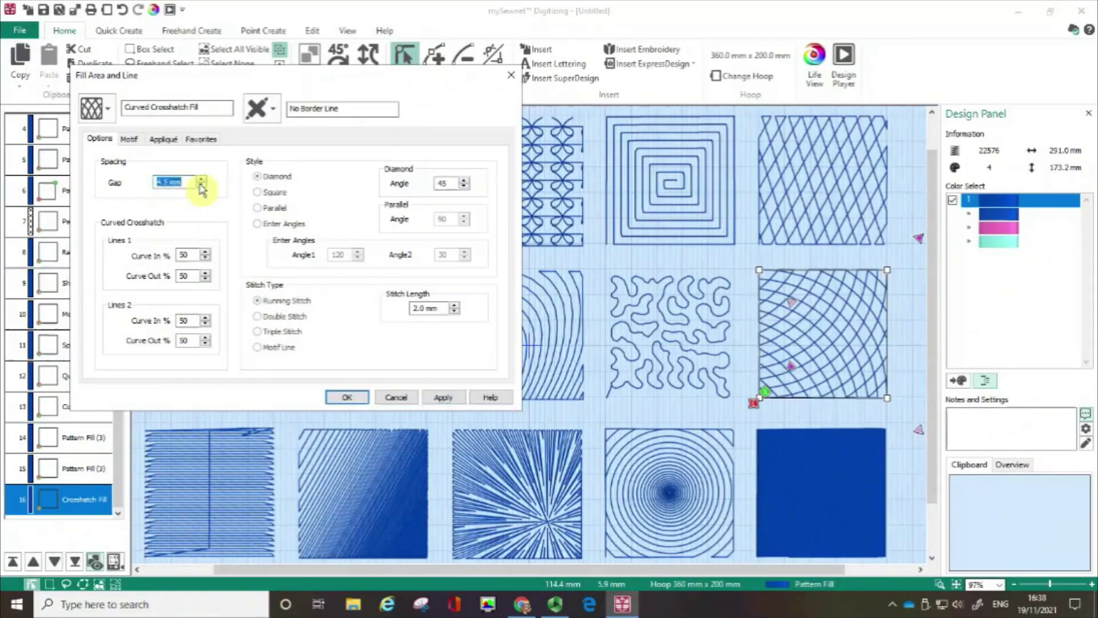
left_click(200, 187)
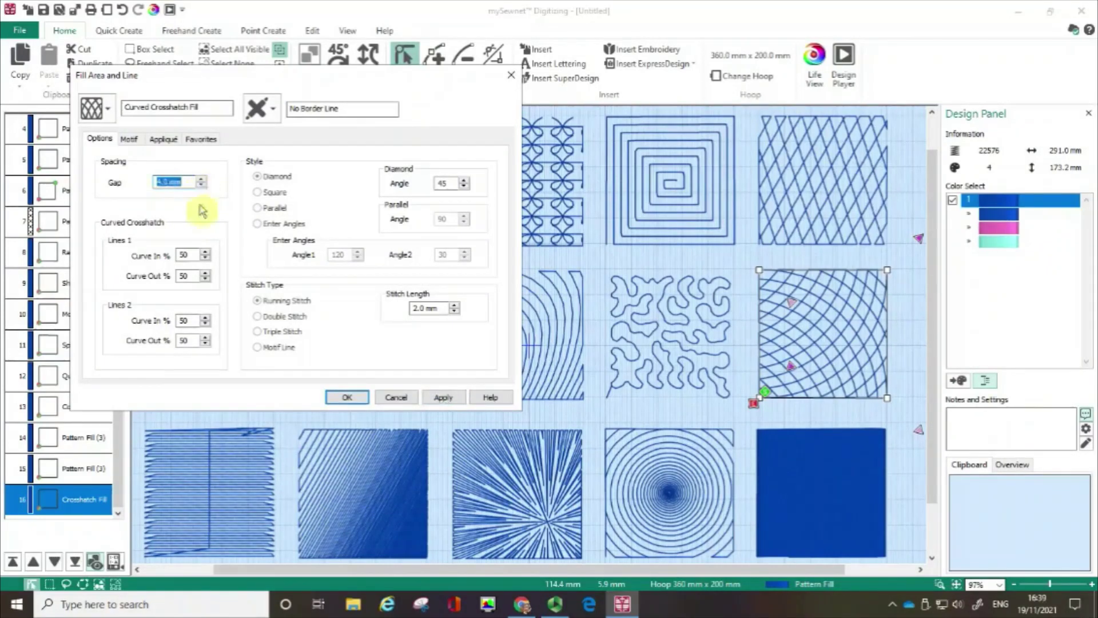
left_click(442, 400)
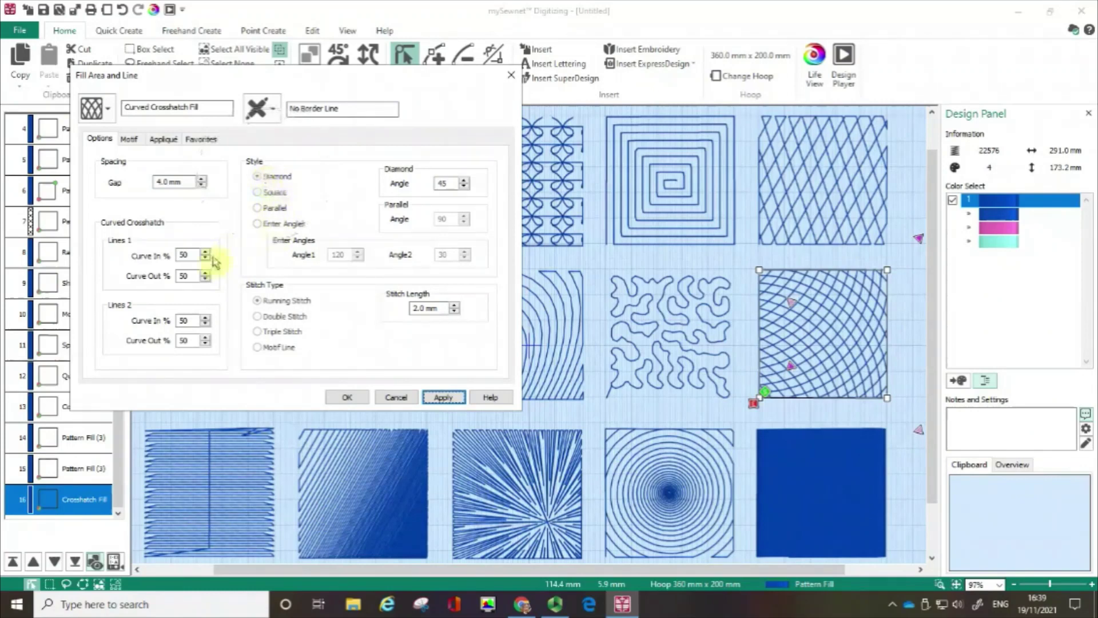
Set Lines 1 Curve In to 57% and confirm the curved crosshatch
left_click(189, 256)
key("Return")
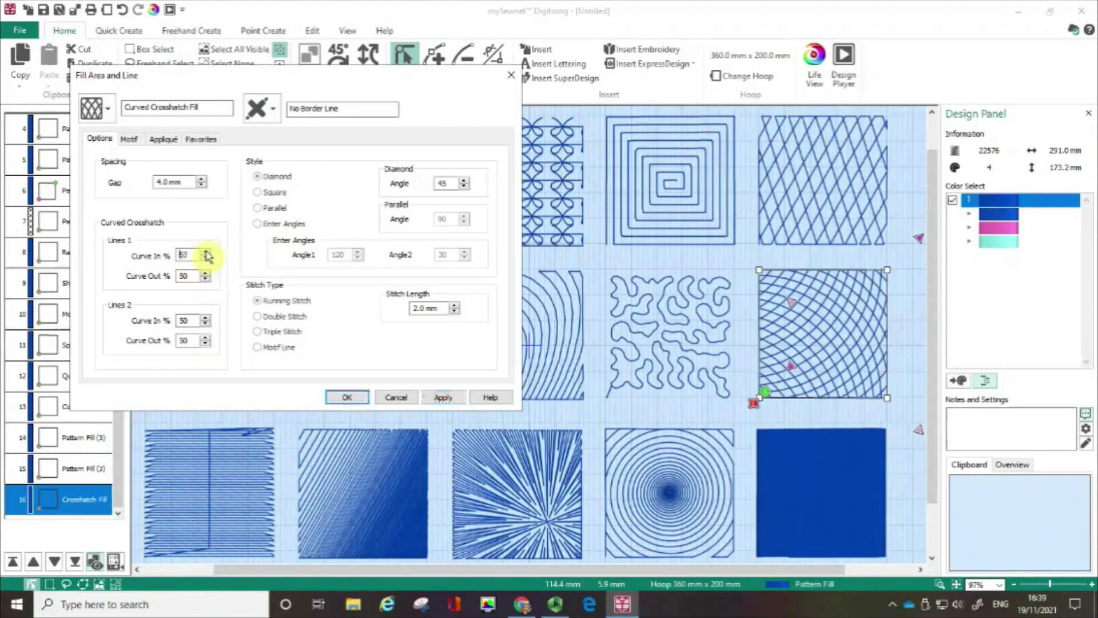
left_click(205, 253)
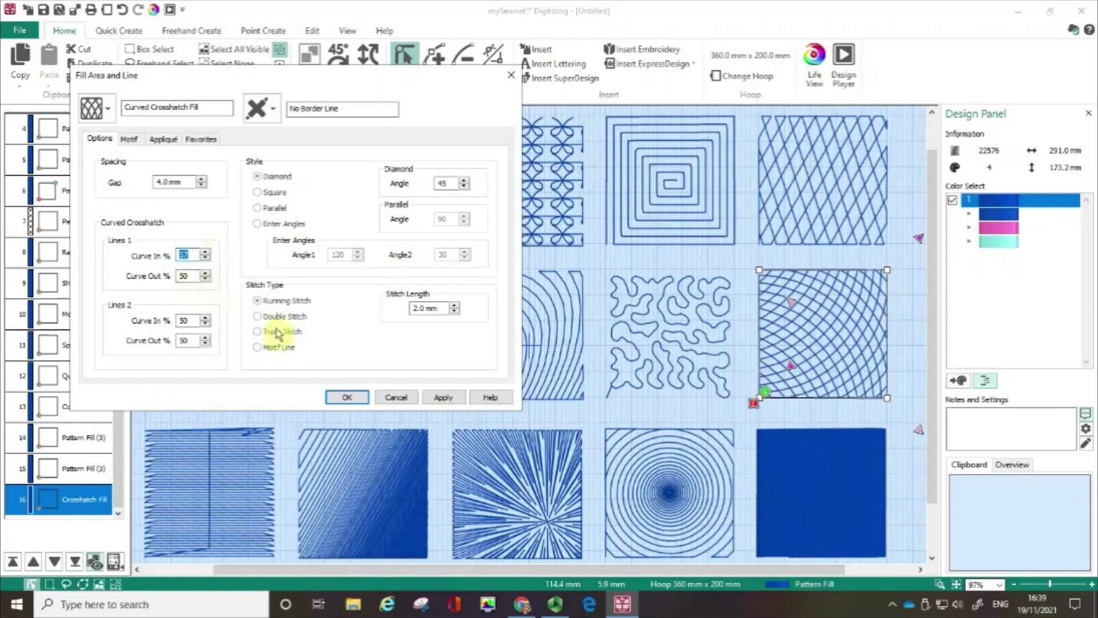
left_click(445, 400)
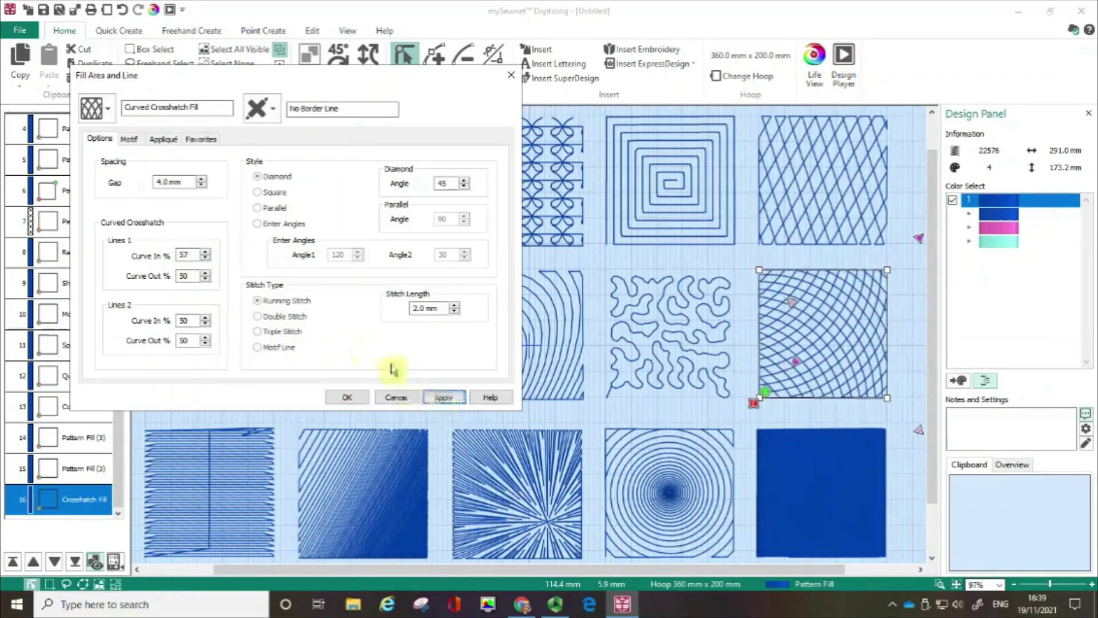
left_click(293, 309)
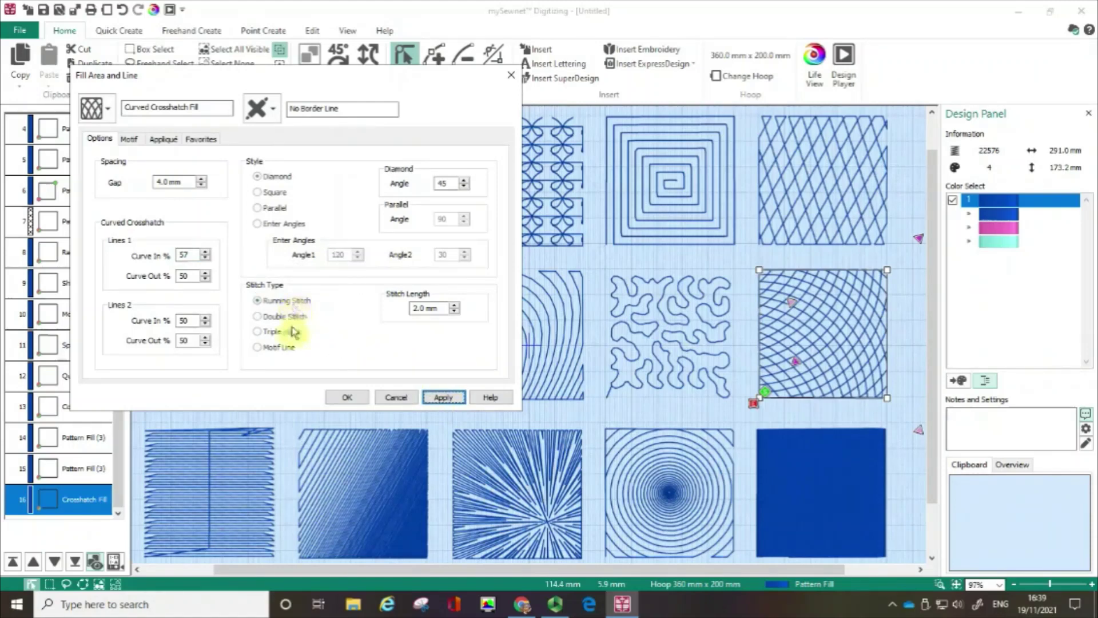
left_click(279, 353)
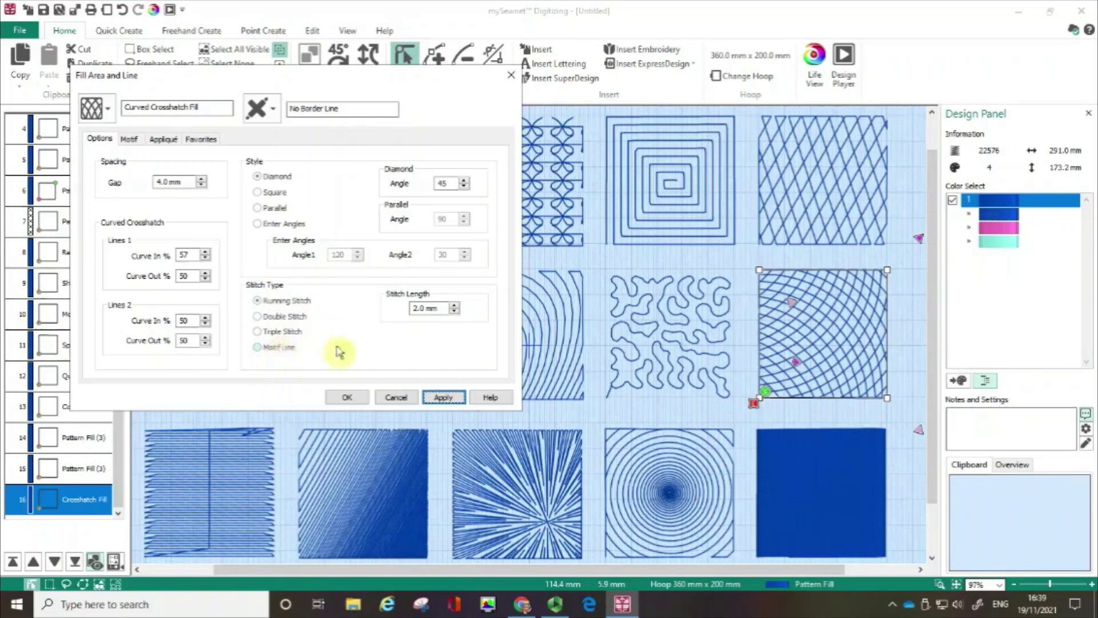
left_click(354, 398)
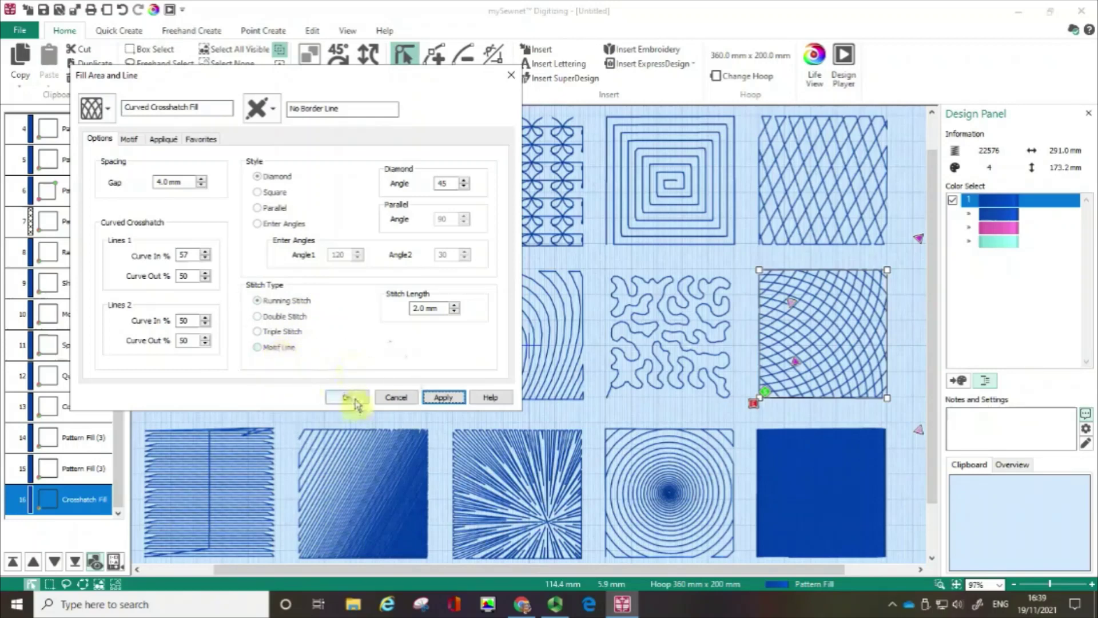
left_click(355, 401)
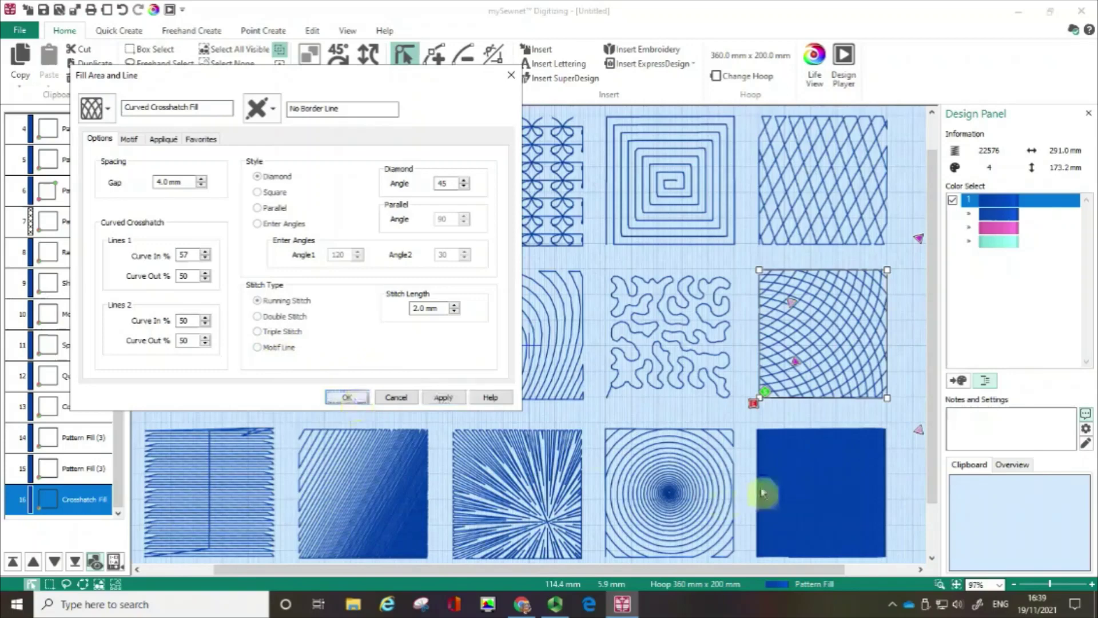
left_click(355, 402)
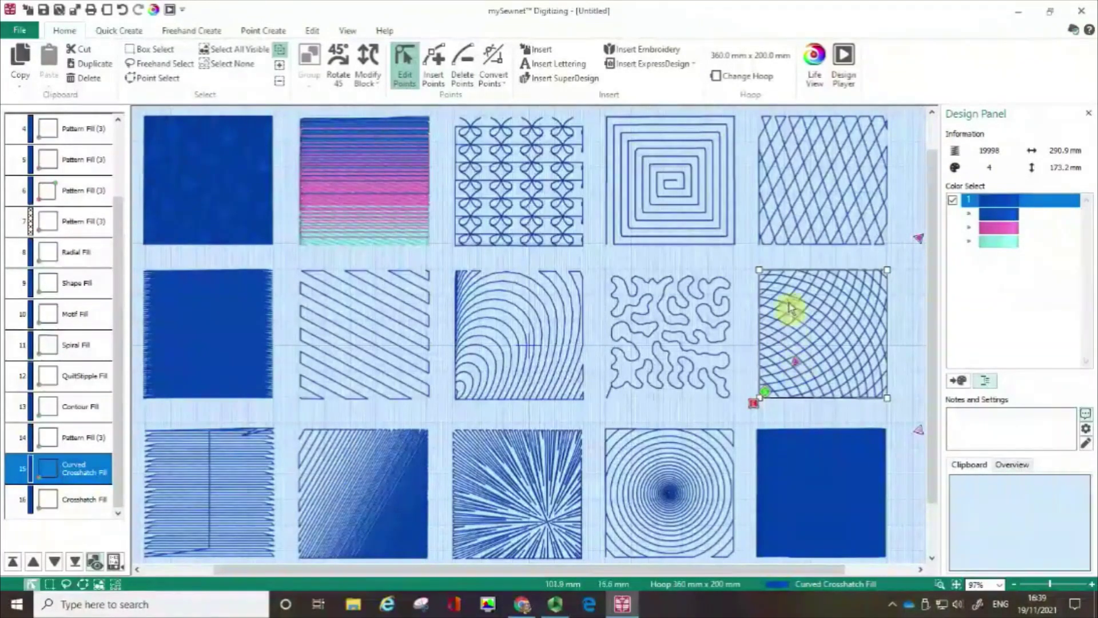
Drag the curve direction marker toward the block's top-right corner, then reselect the block
left_click_drag(790, 305, 795, 362)
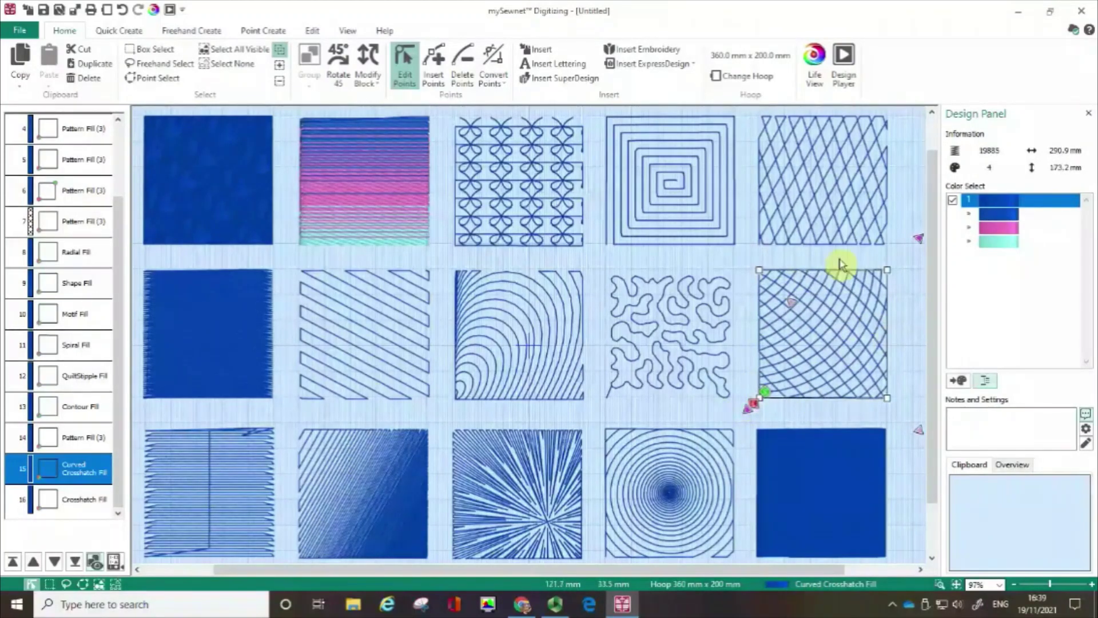
left_click_drag(919, 240, 816, 333)
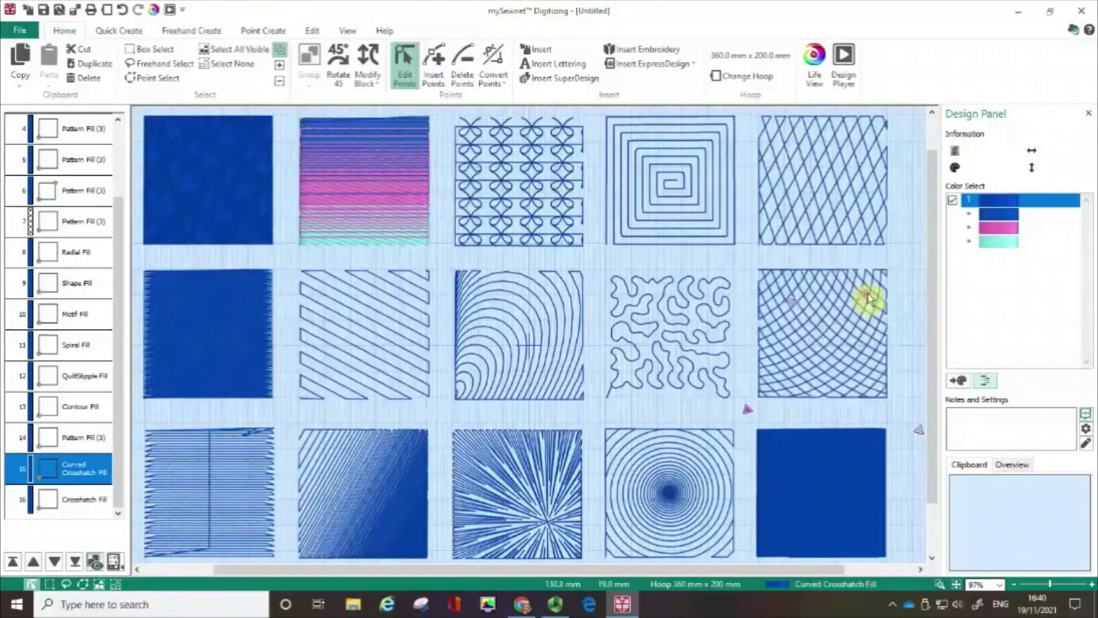
left_click_drag(867, 295, 889, 267)
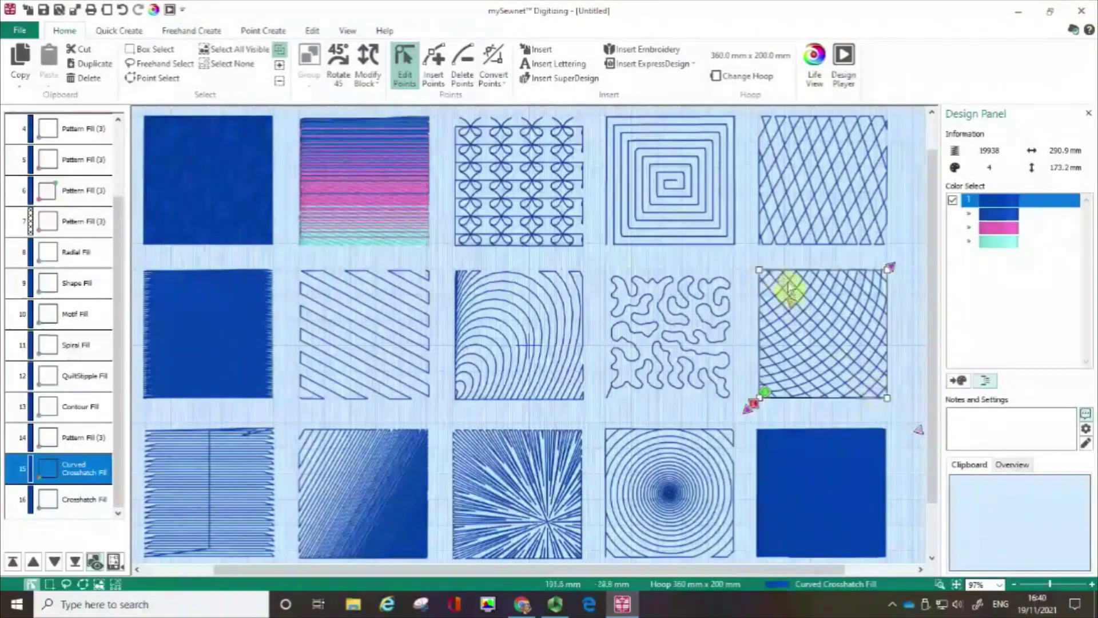
left_click(736, 241)
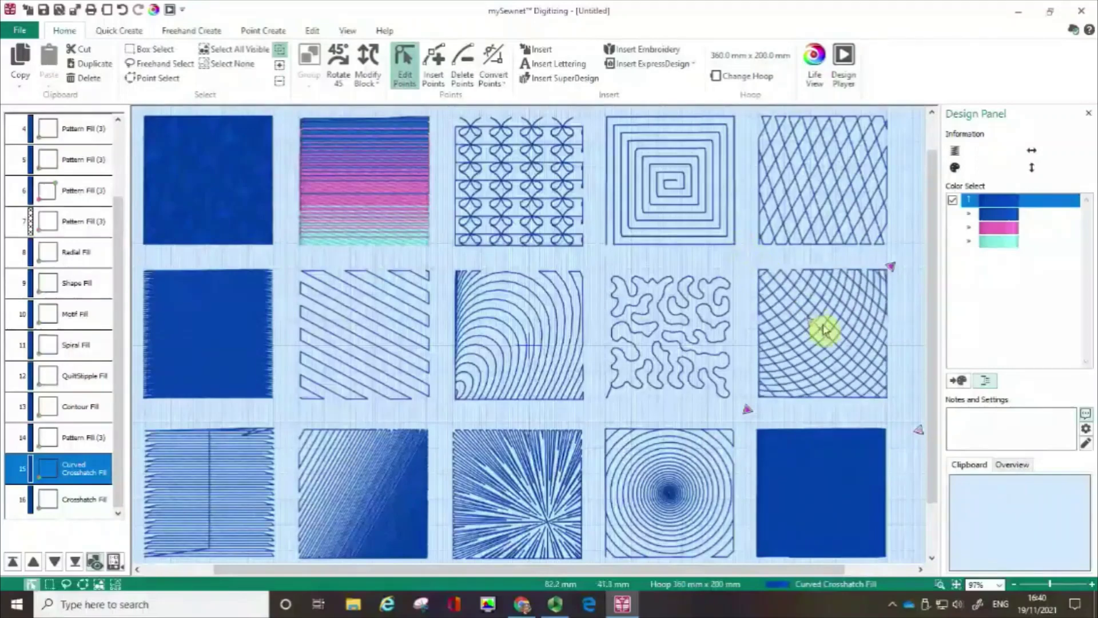
left_click(849, 360)
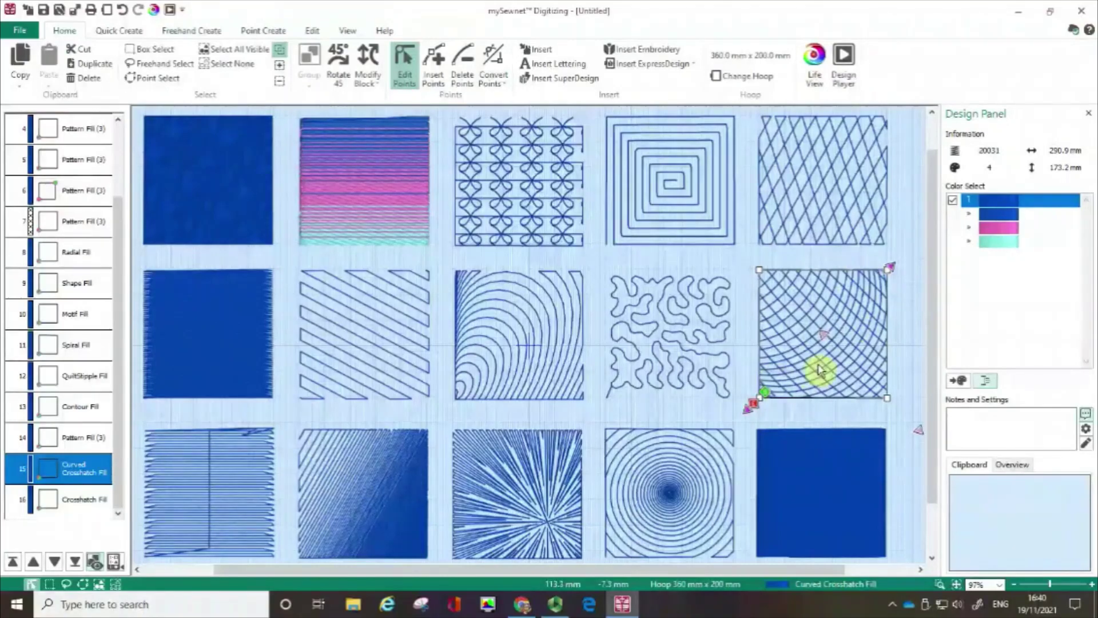
Switch the bottom-right solid blue block to MultiWave Fill at density 20 and confirm
left_click(817, 494)
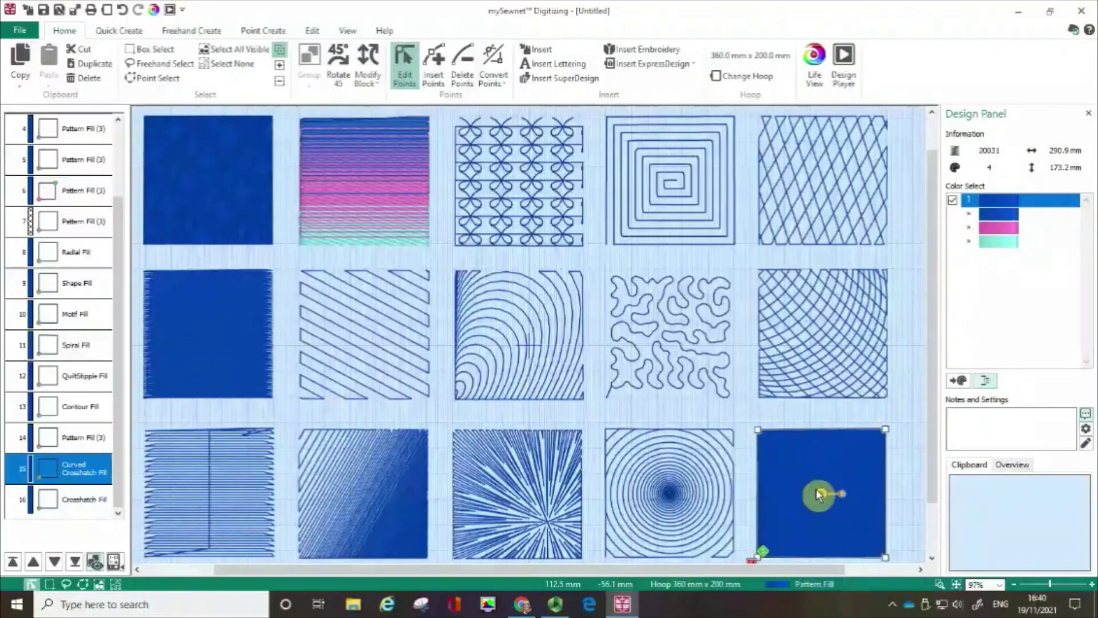
double_click(818, 494)
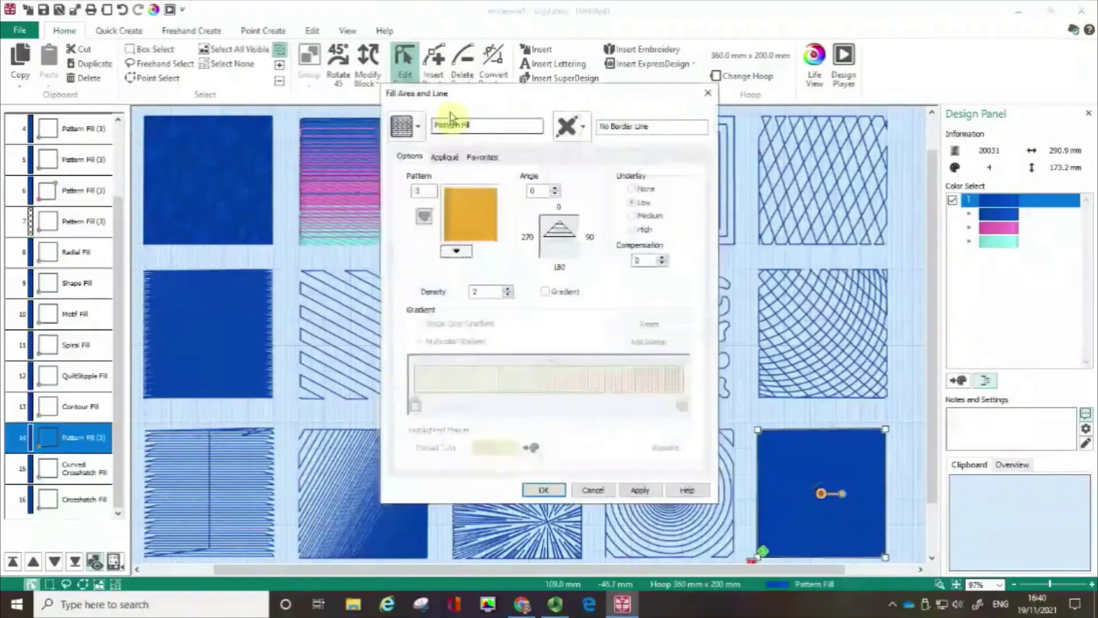
left_click(414, 127)
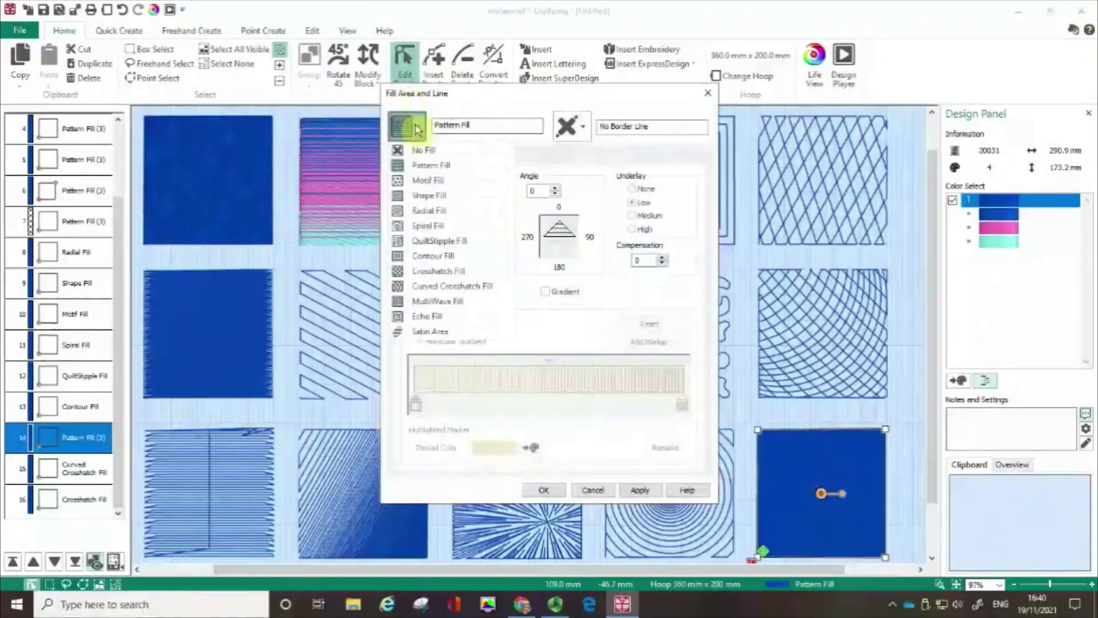
left_click(451, 306)
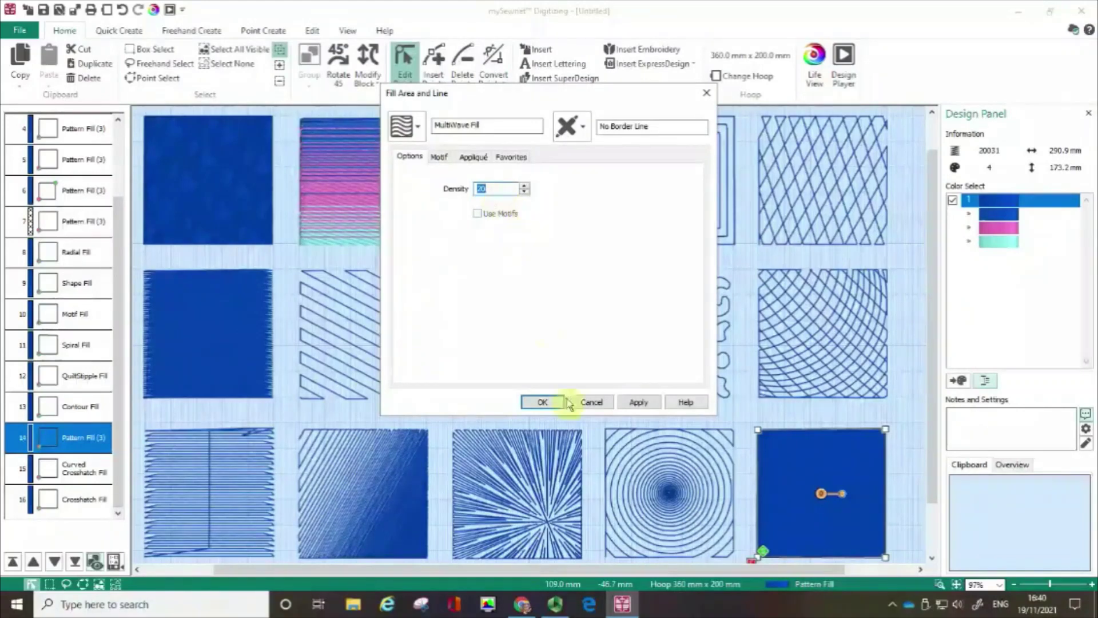
left_click(649, 404)
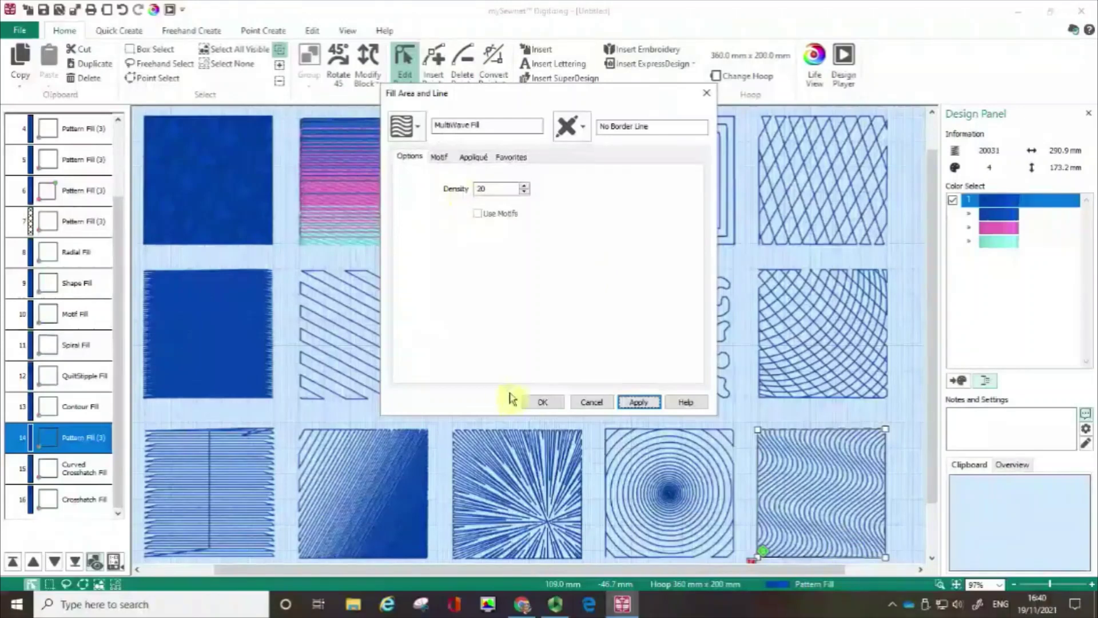
left_click(538, 408)
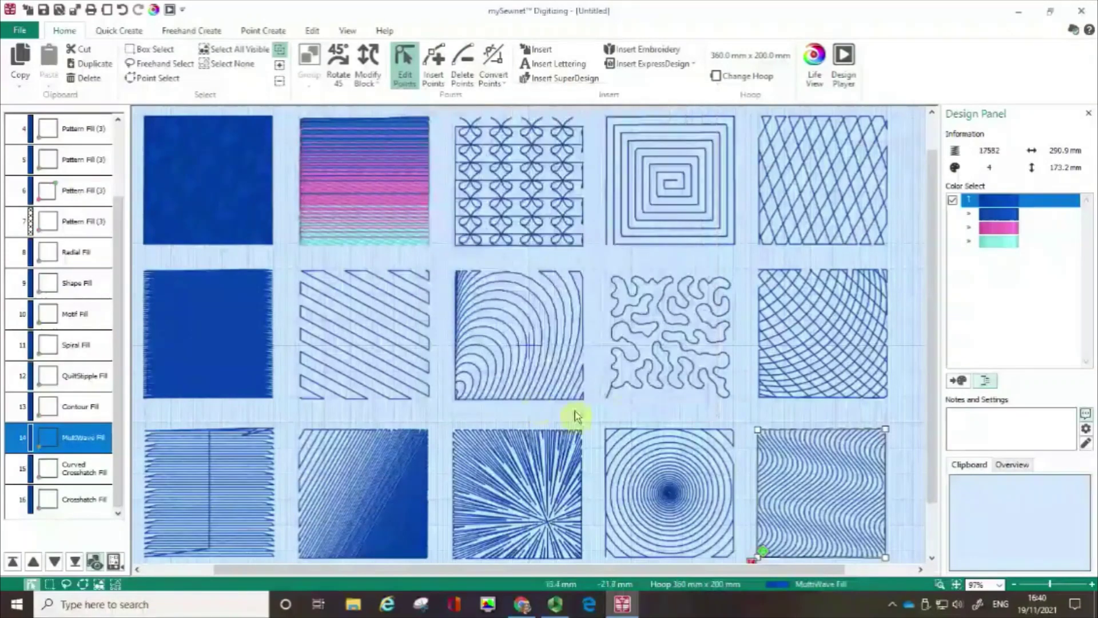
Draw two freehand MultiWave lines down the bottom-right block to reshape its waves
left_click(195, 32)
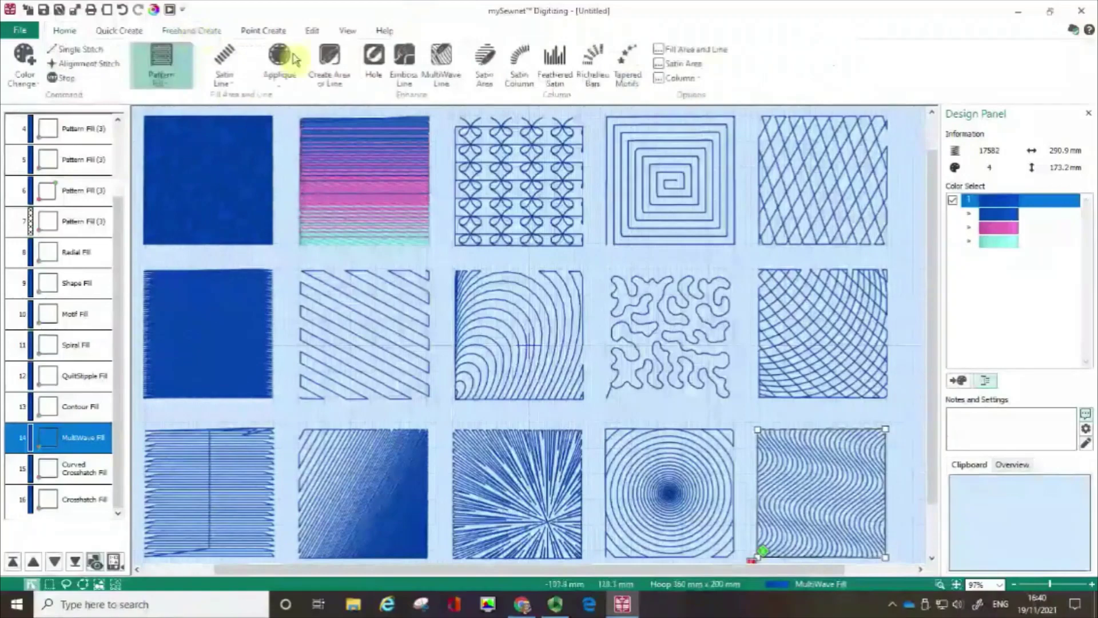
left_click(255, 32)
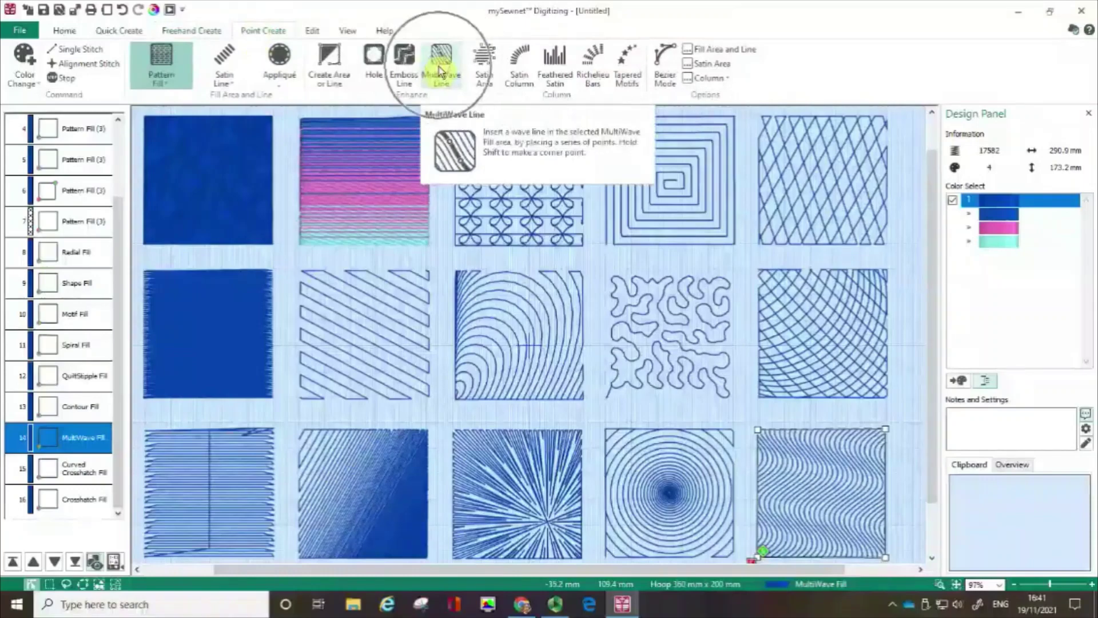
left_click(209, 33)
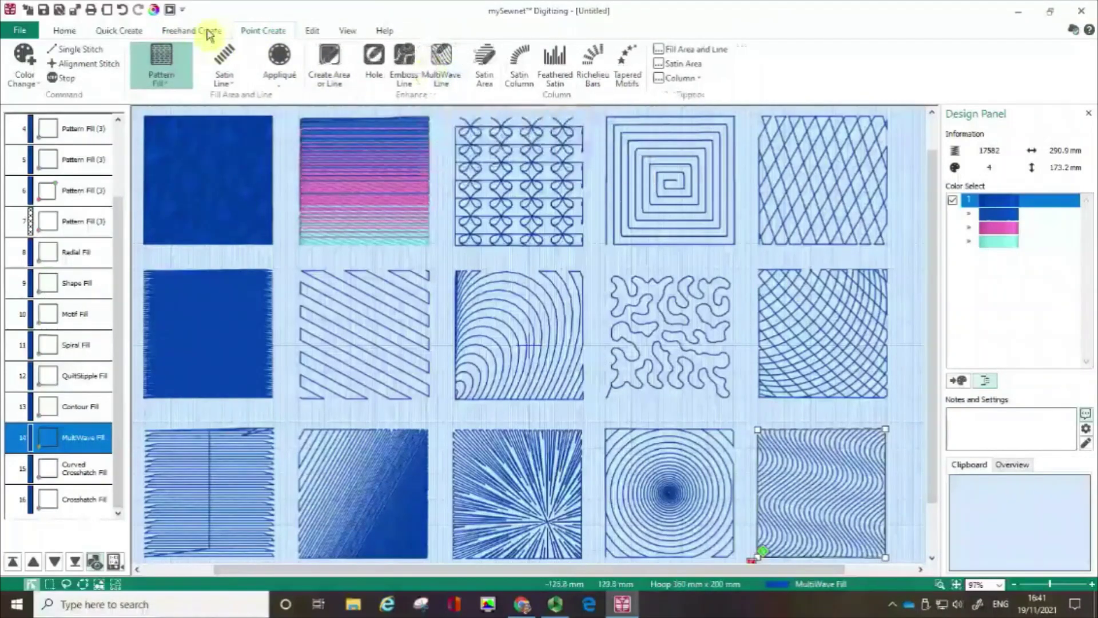
left_click(436, 70)
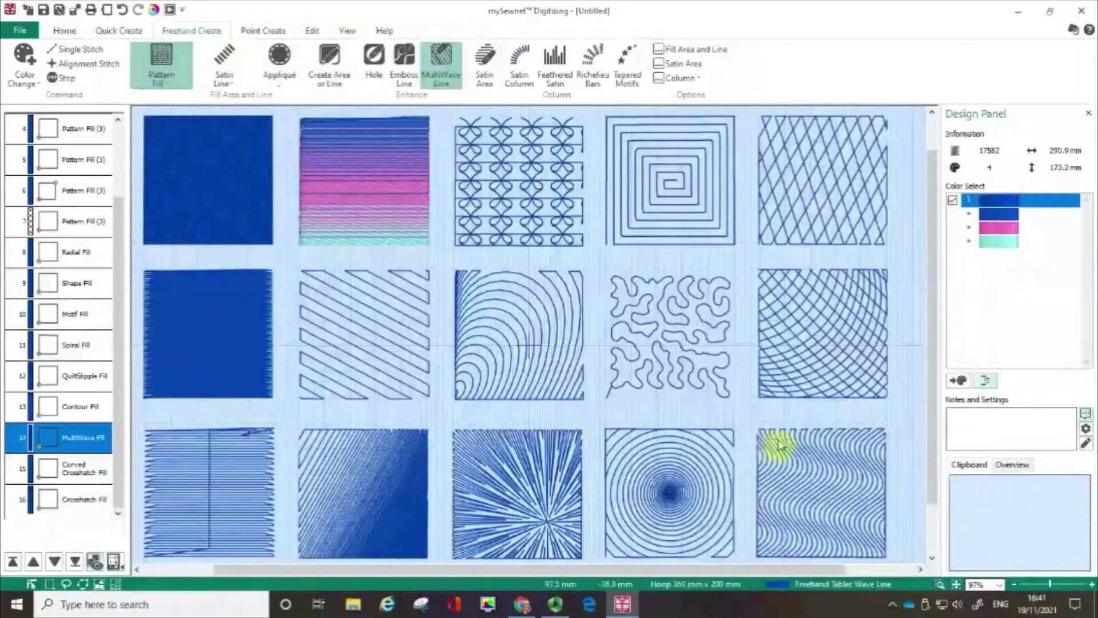
left_click_drag(769, 466, 777, 502)
mouse_move(801, 458)
left_mouse_down()
mouse_move(817, 491)
mouse_move(784, 462)
mouse_move(811, 473)
mouse_move(804, 506)
mouse_move(806, 474)
mouse_move(792, 489)
mouse_move(814, 500)
mouse_move(785, 514)
mouse_move(807, 529)
left_mouse_up()
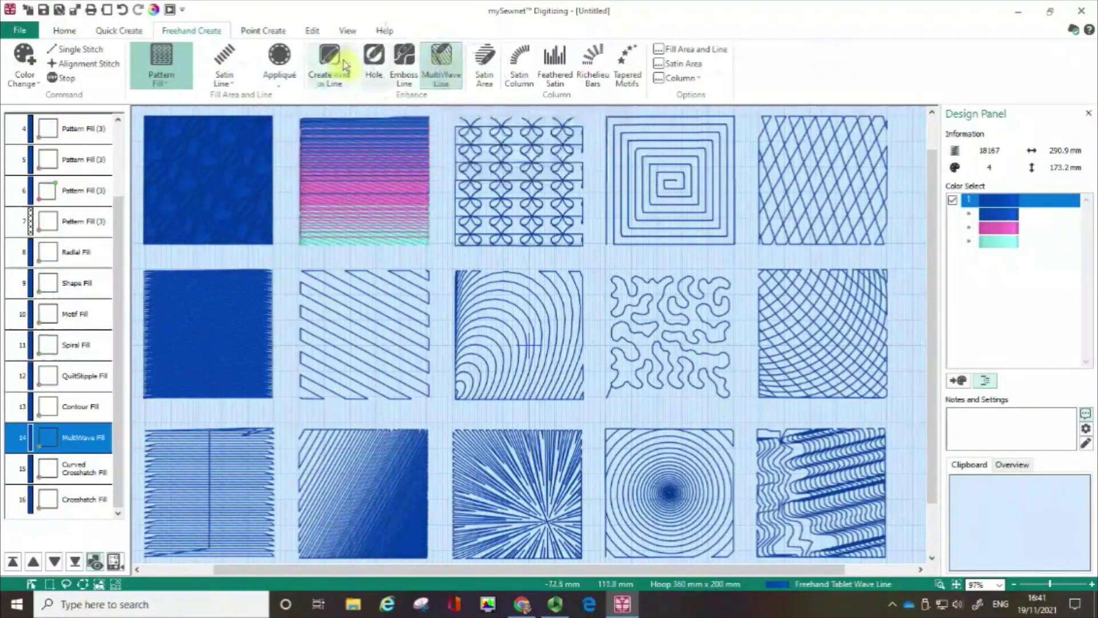
Select the middle-row diagonal-line block and switch its fill type to Echo Fill
key("Escape")
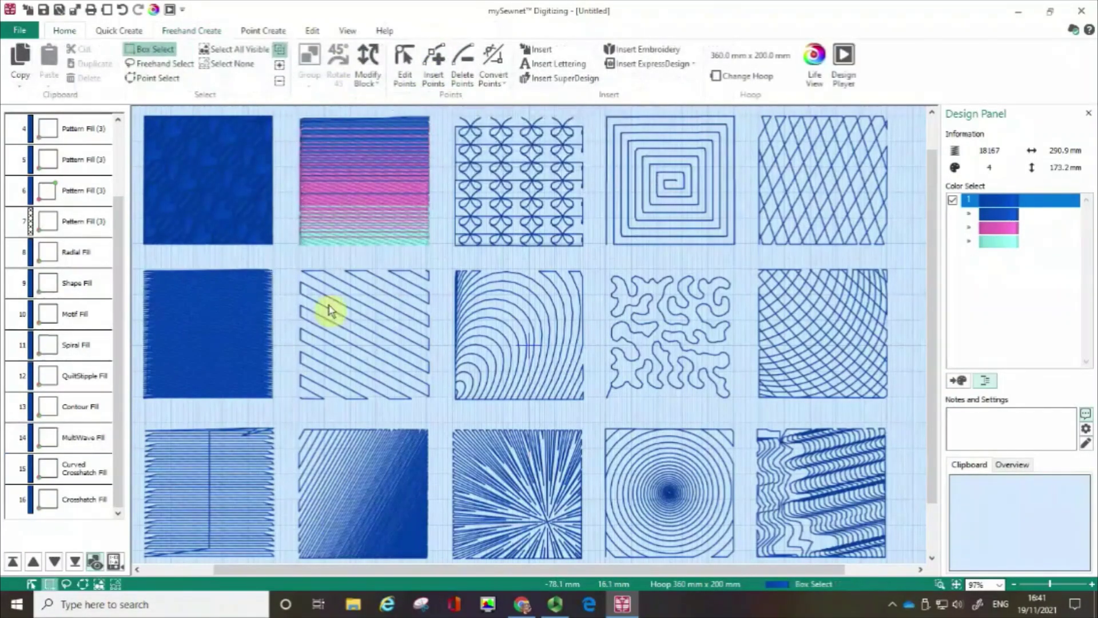
left_click(330, 310)
double_click(328, 308)
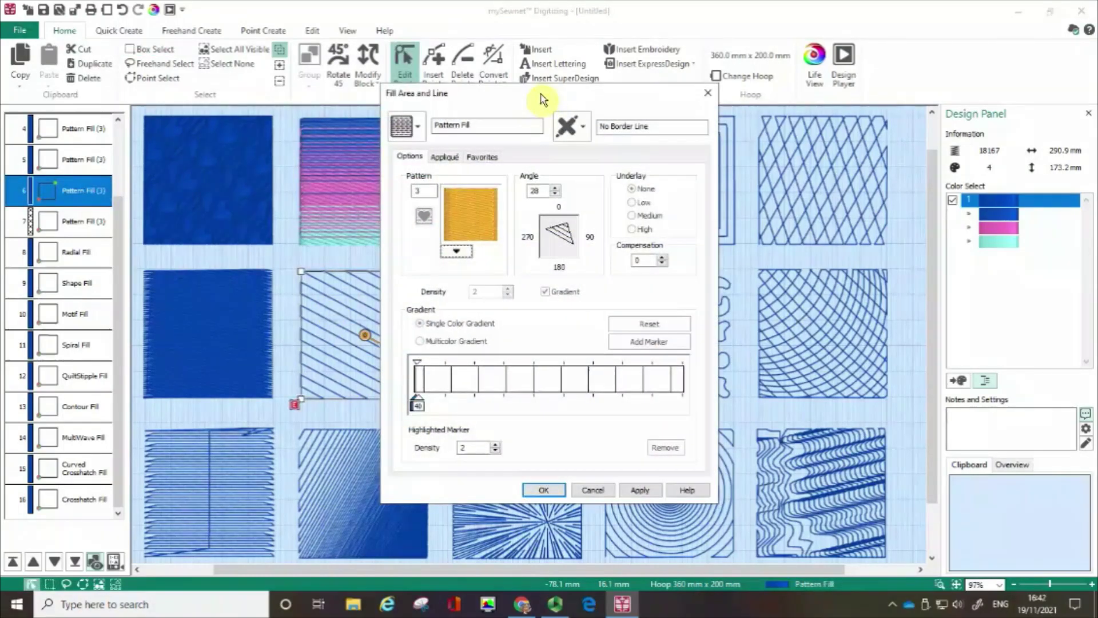
left_click_drag(542, 101, 610, 77)
left_click(476, 103)
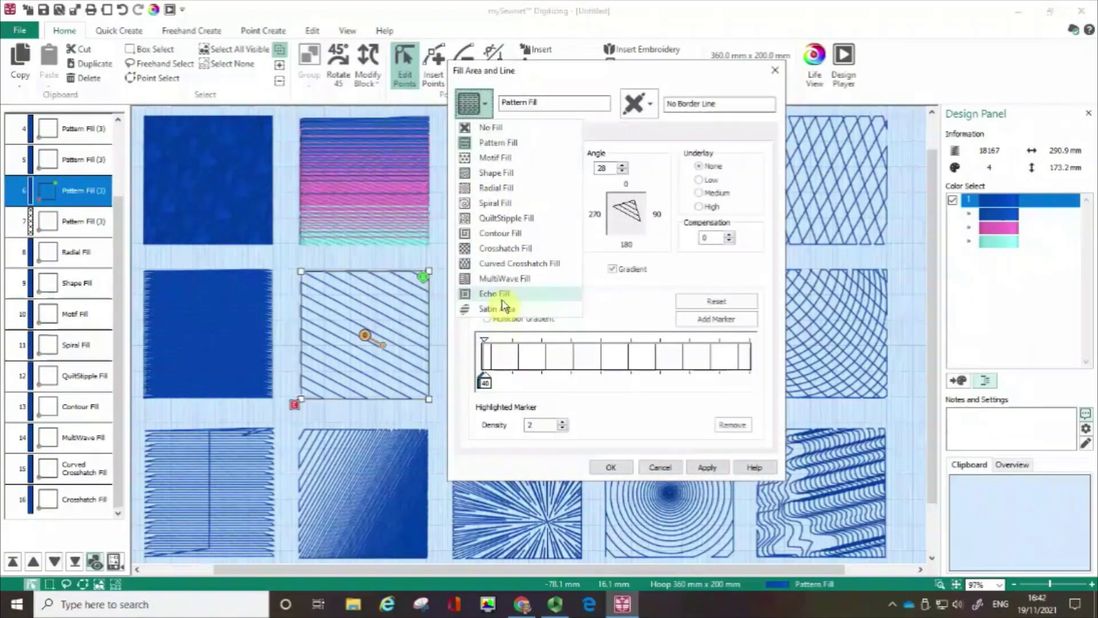
left_click(502, 295)
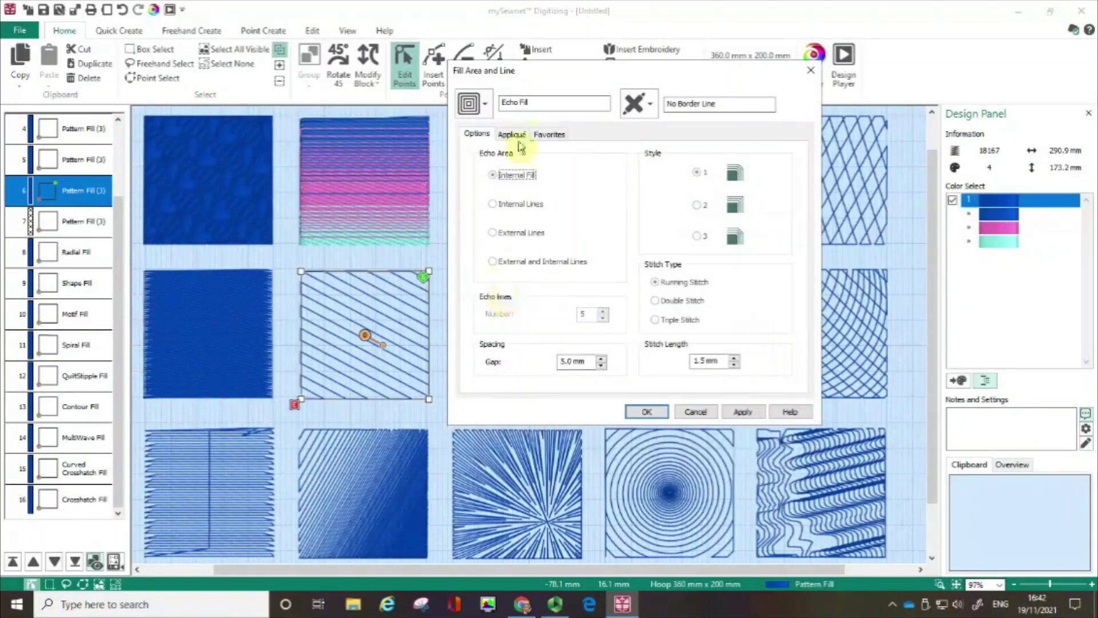
left_click_drag(581, 73, 711, 73)
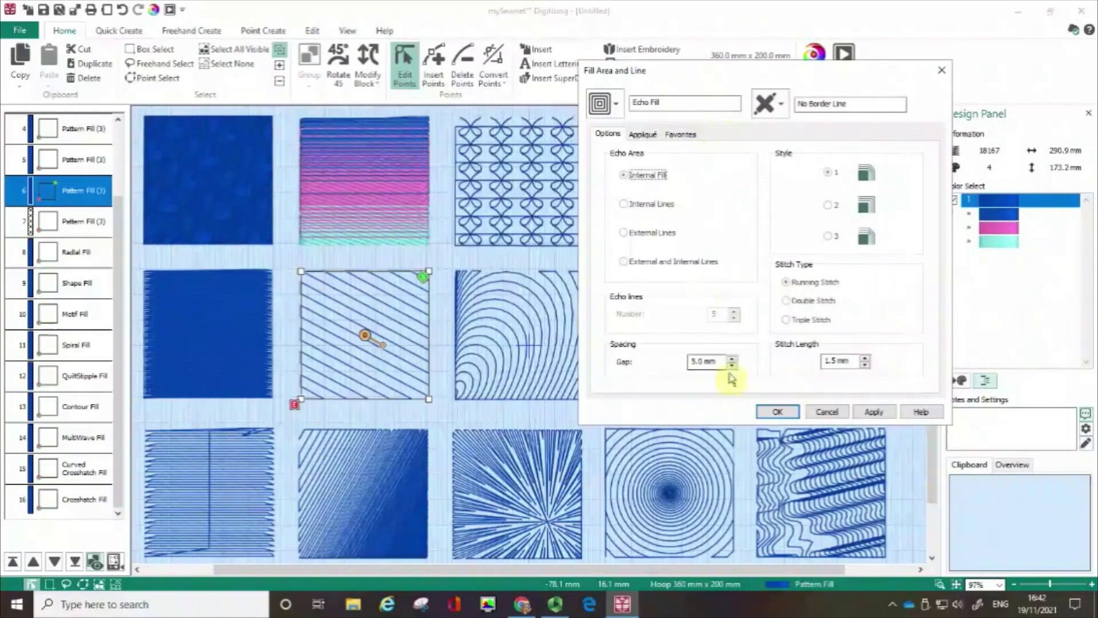
Apply the Echo Fill with Internal Lines, 2 echo lines and a 5.0 mm gap
left_click(873, 413)
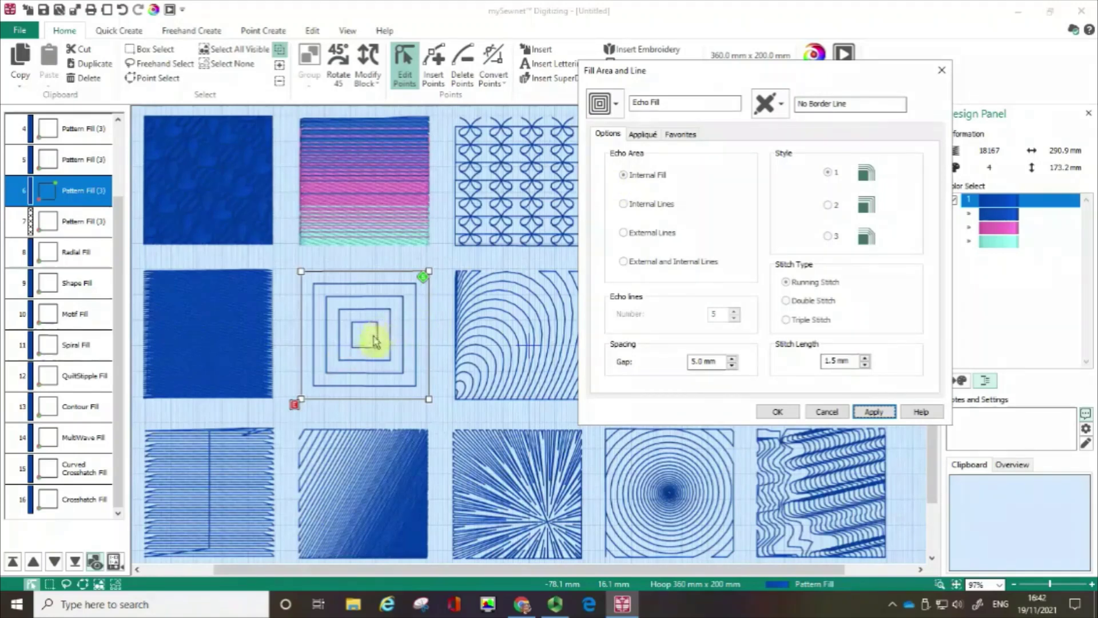
left_click_drag(721, 361, 693, 368)
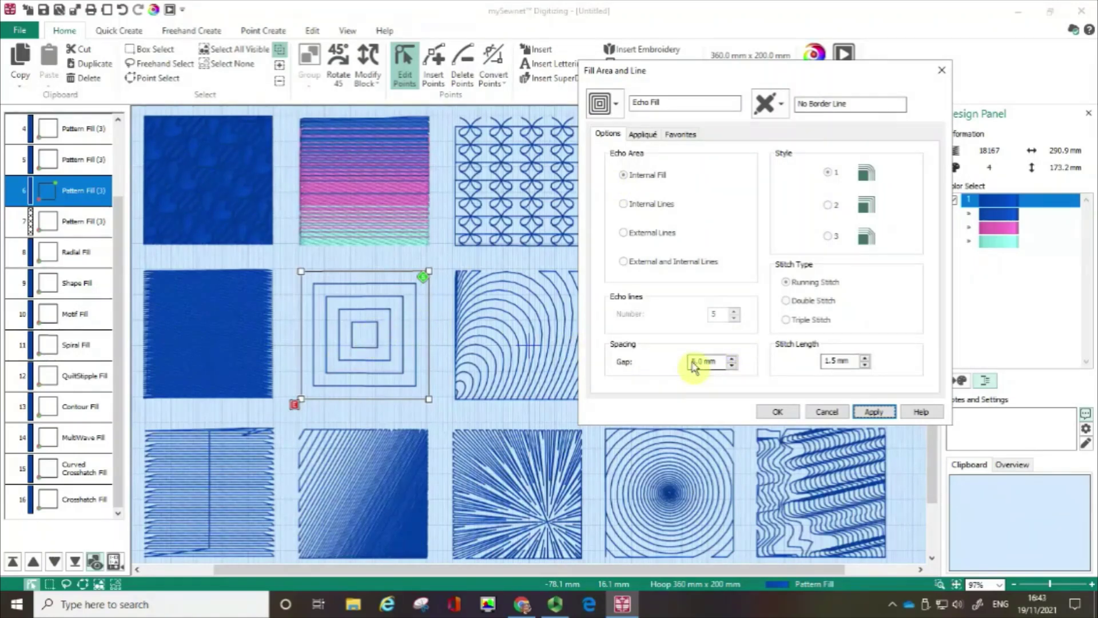
left_click(626, 207)
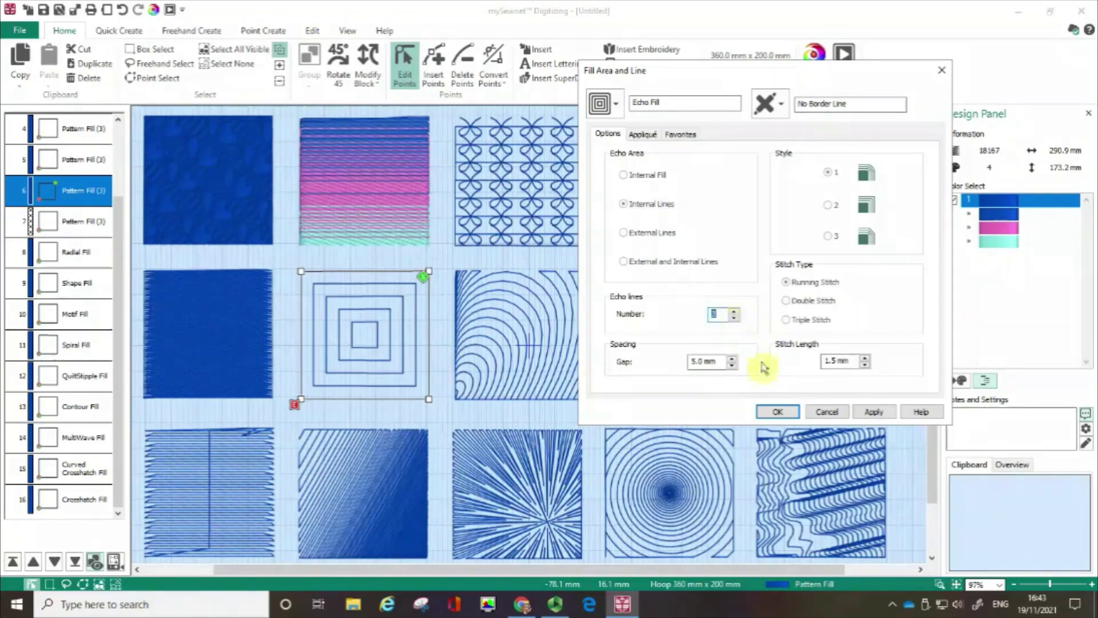
left_click(874, 412)
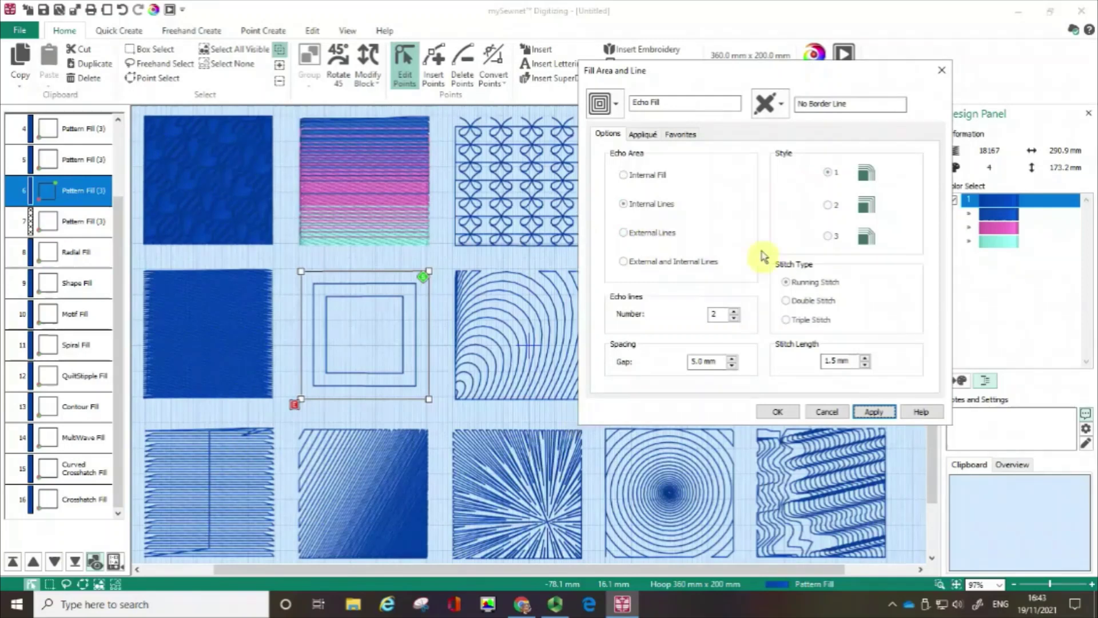
Preview the echo as External Lines, applying corner Style 2 and then Style 3
left_click(657, 235)
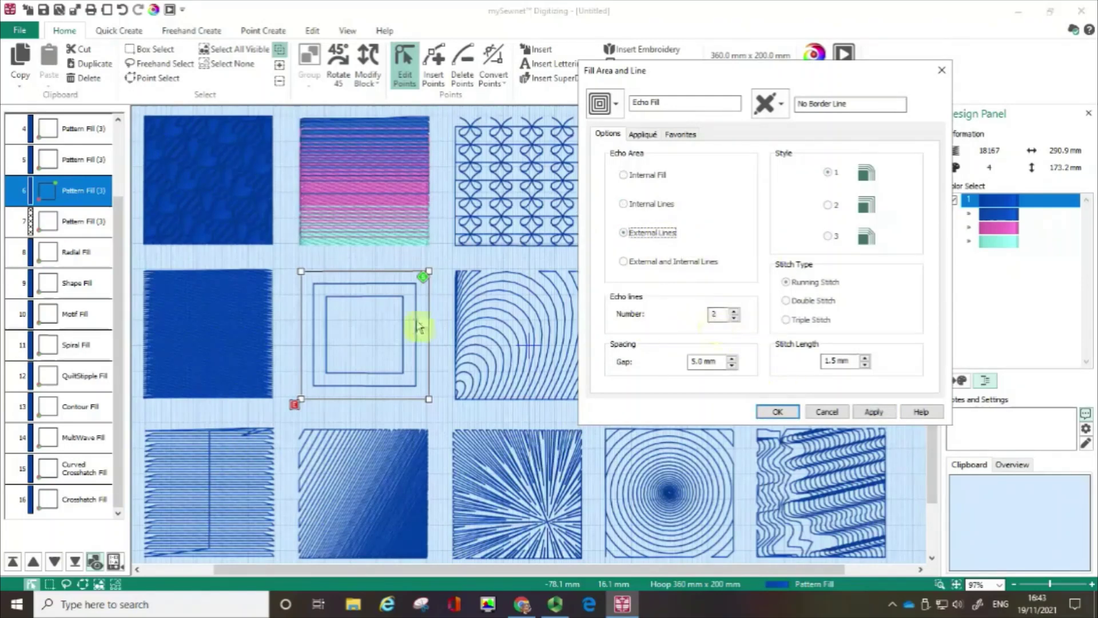
left_click(875, 412)
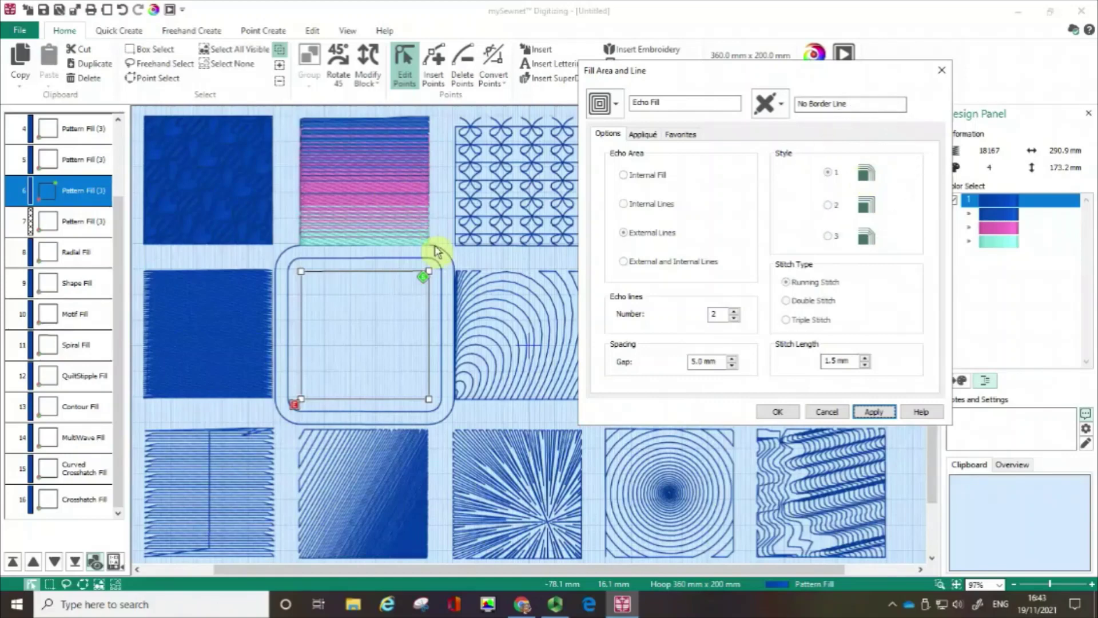
left_click(829, 206)
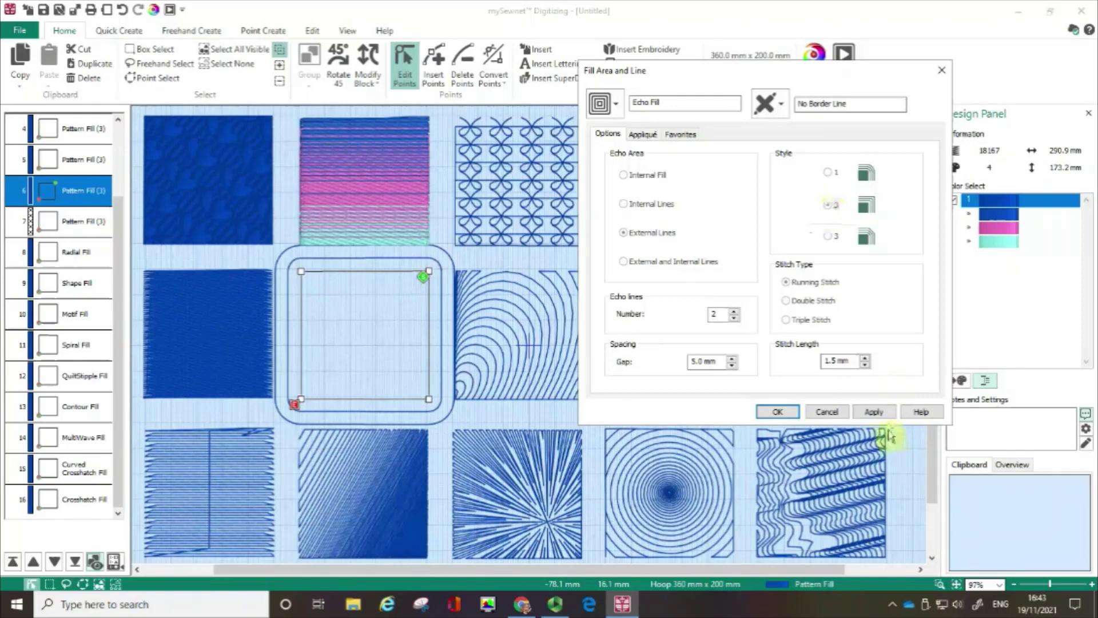
left_click(873, 412)
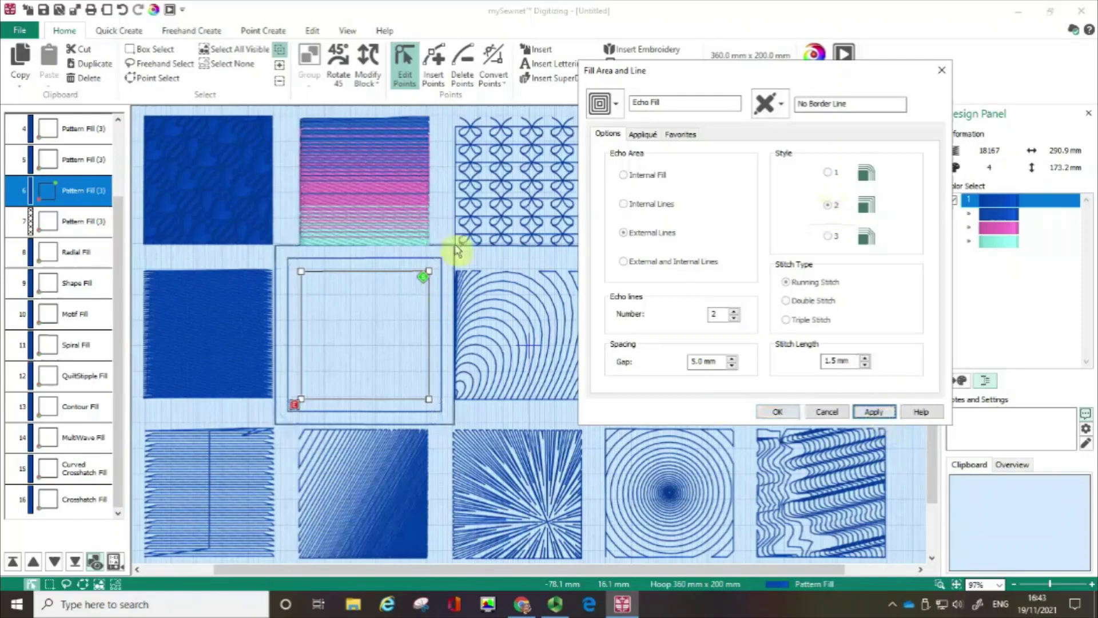
left_click(829, 238)
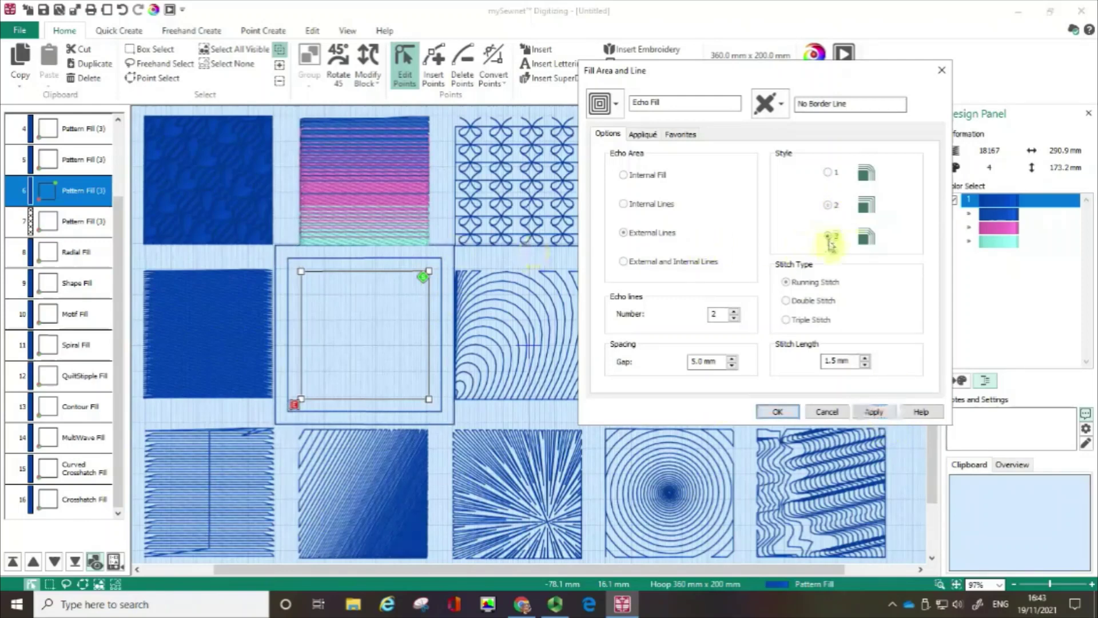
left_click(873, 412)
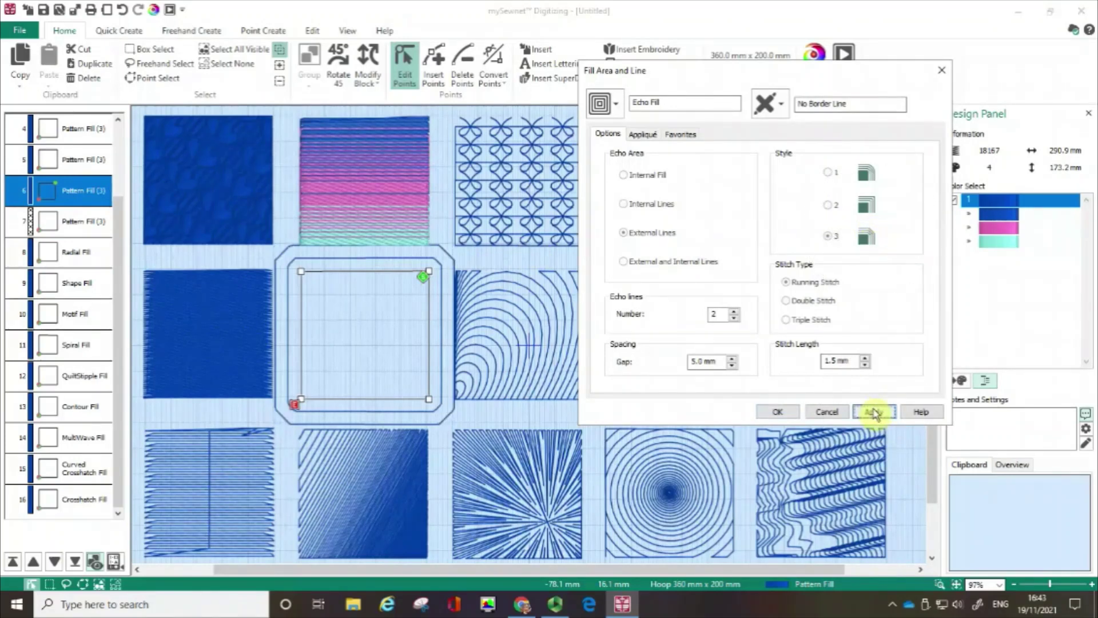
Apply External and Internal Lines to the middle-row square's echo fill and confirm it
left_click(629, 264)
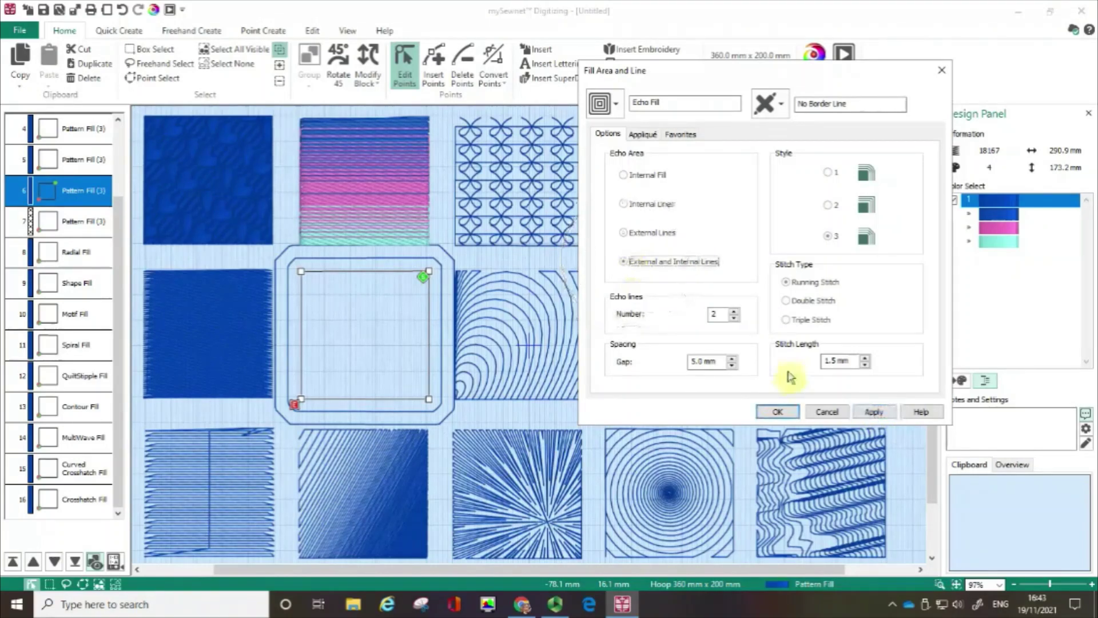
left_click(875, 412)
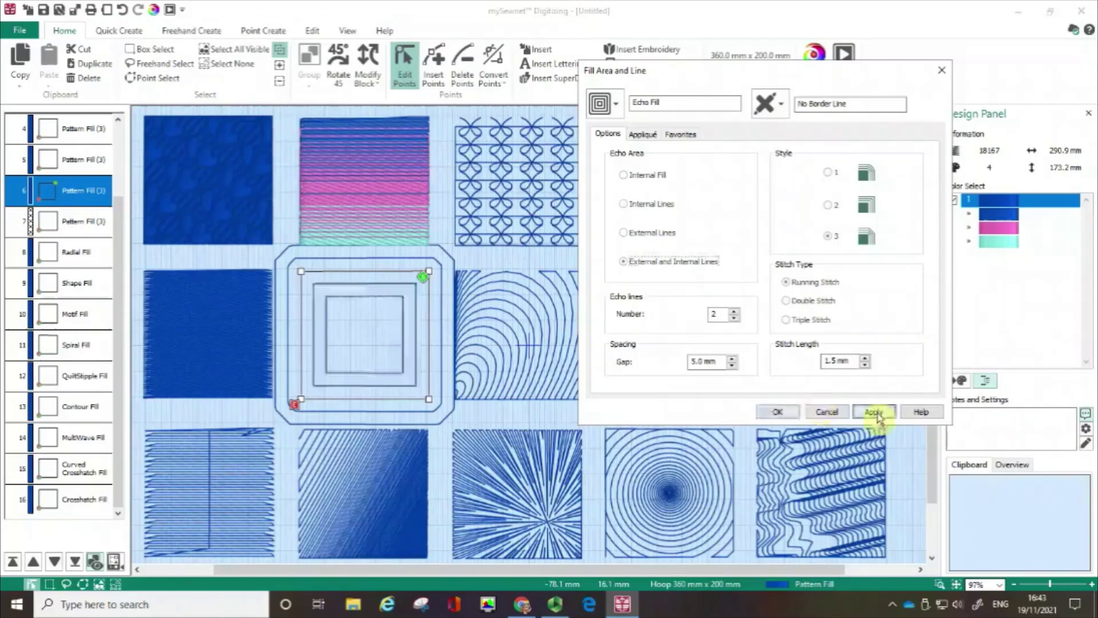
left_click(784, 415)
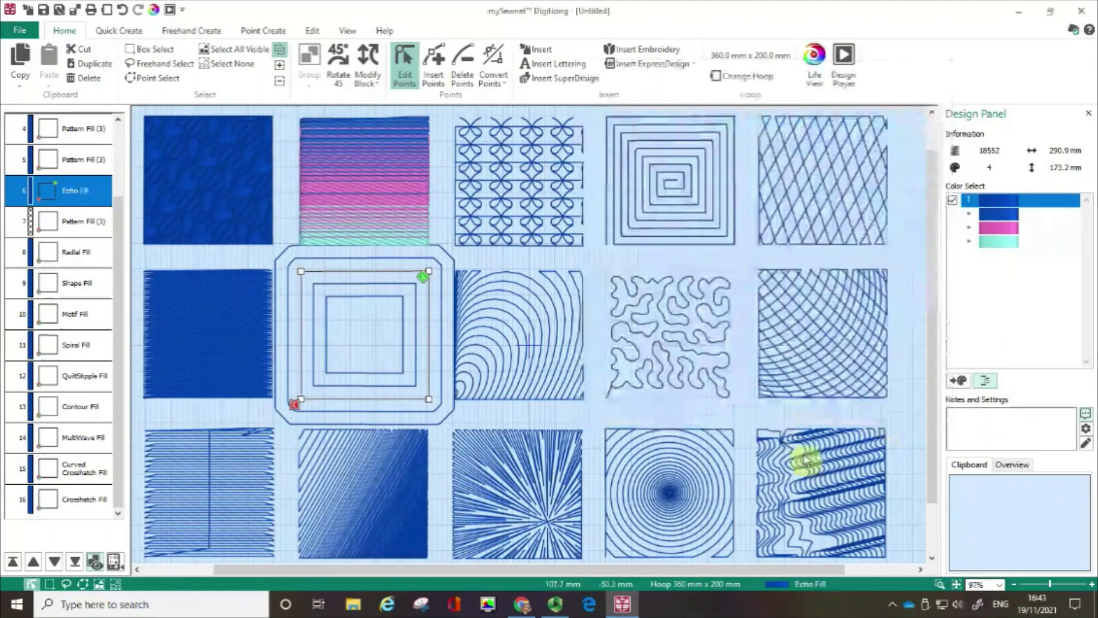